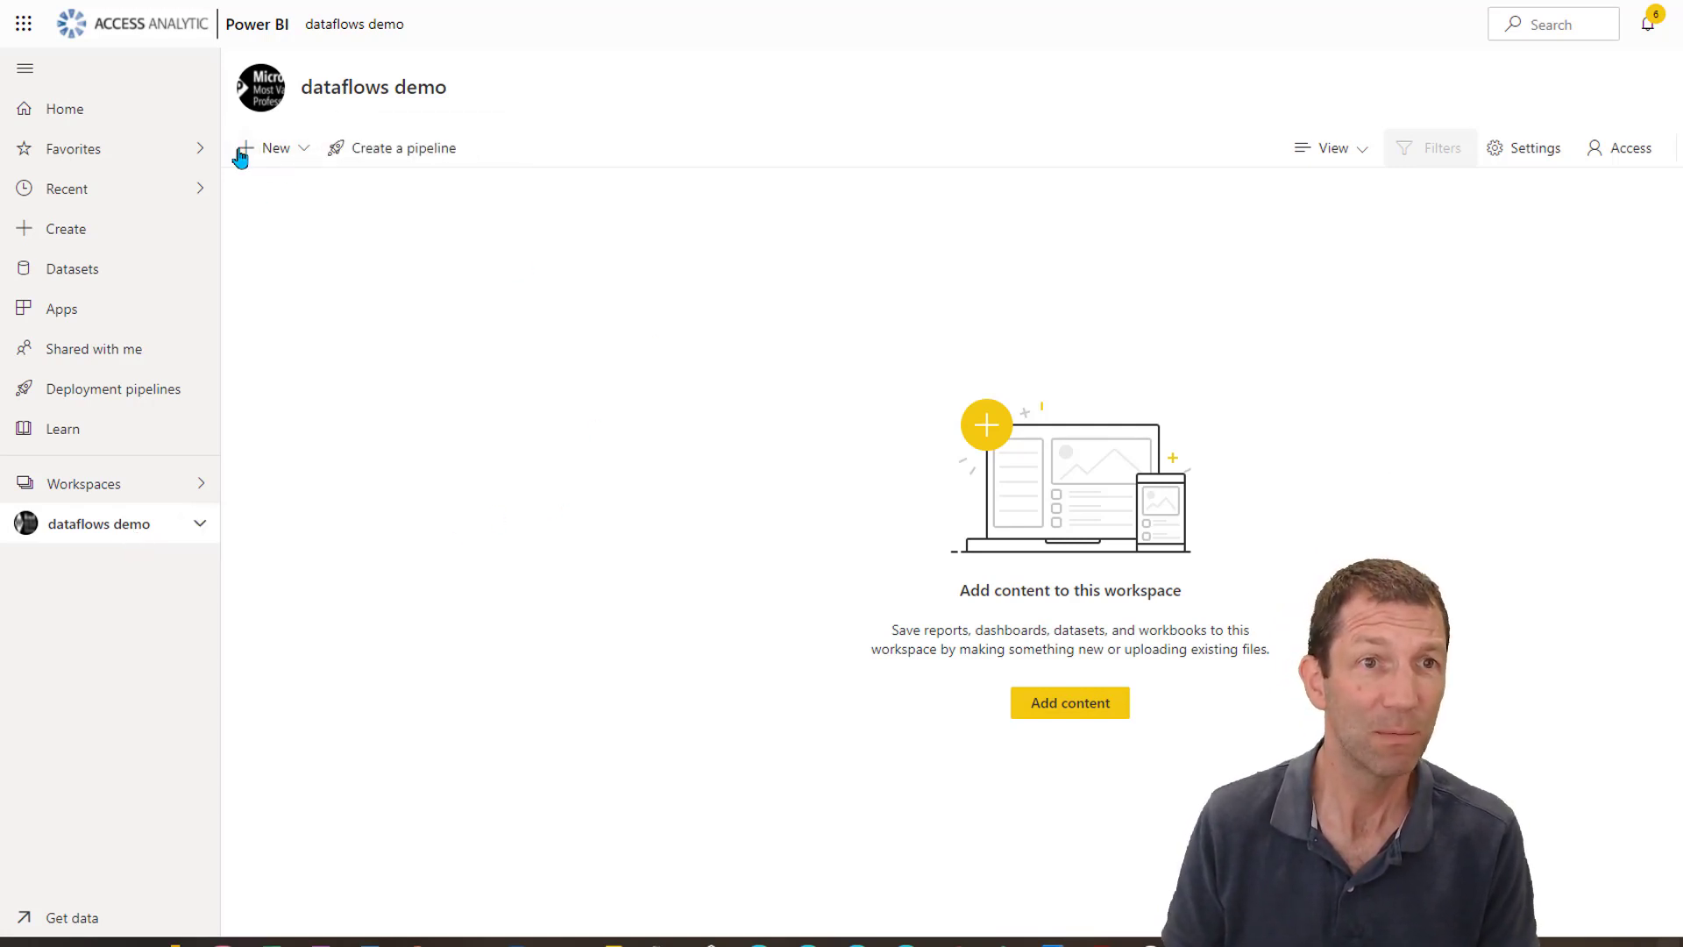
Create a new dataflow in the dataflows demo workspace, defining new entities from a blank query with its default code.
left_click(306, 156)
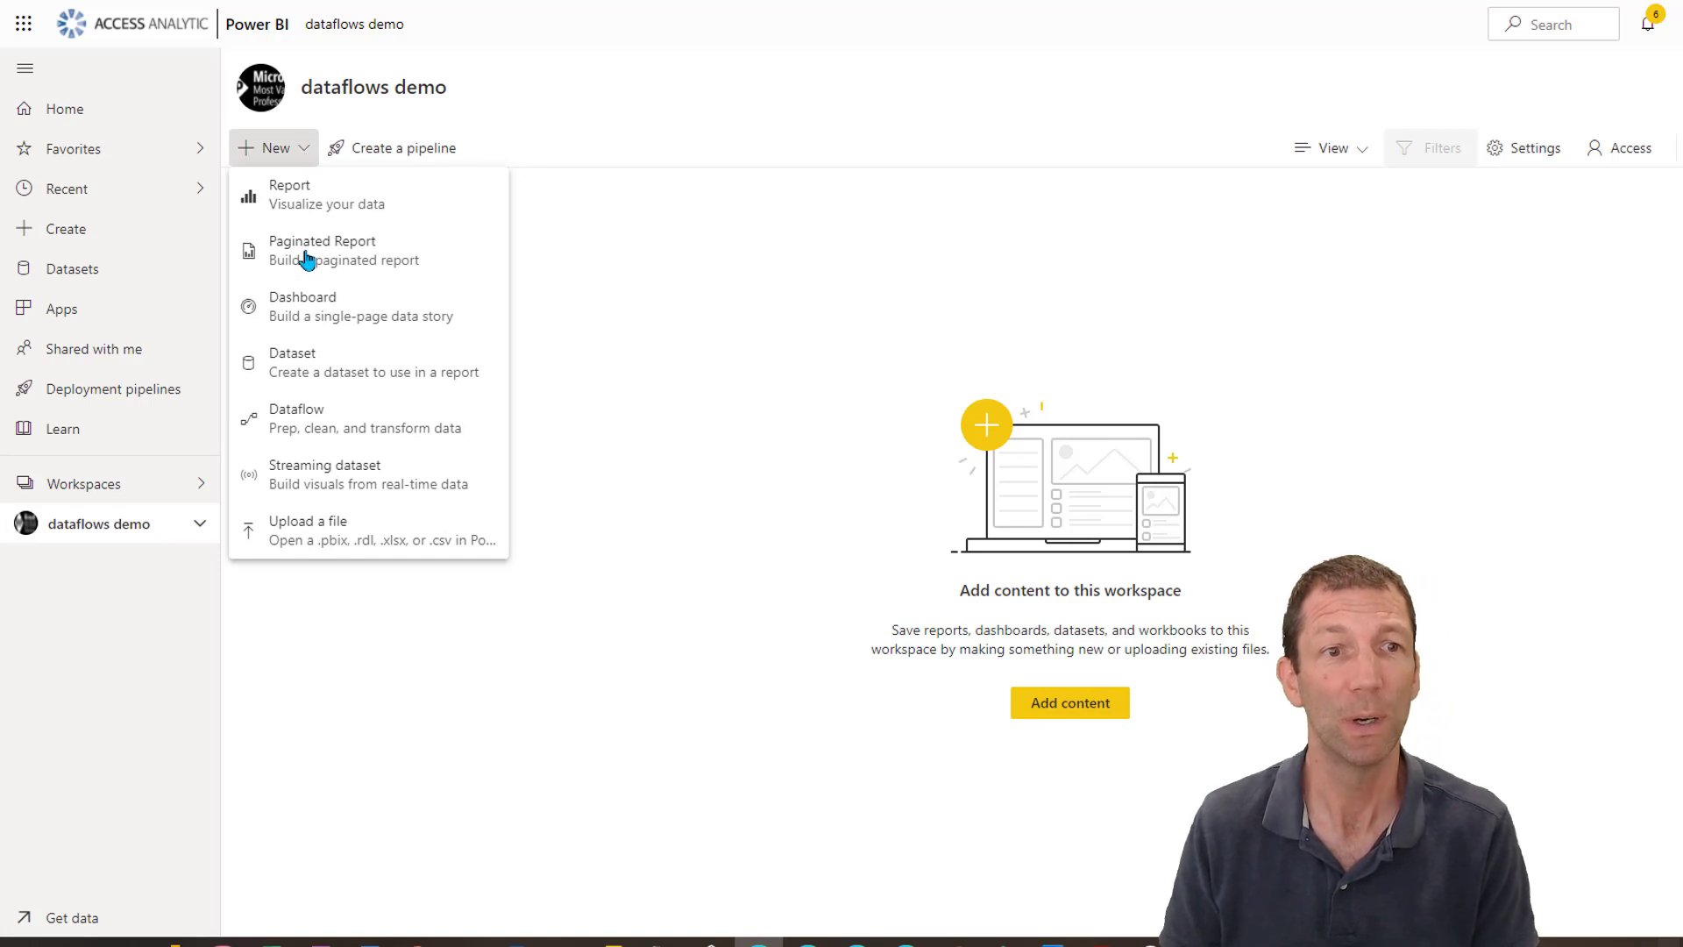
left_click(315, 427)
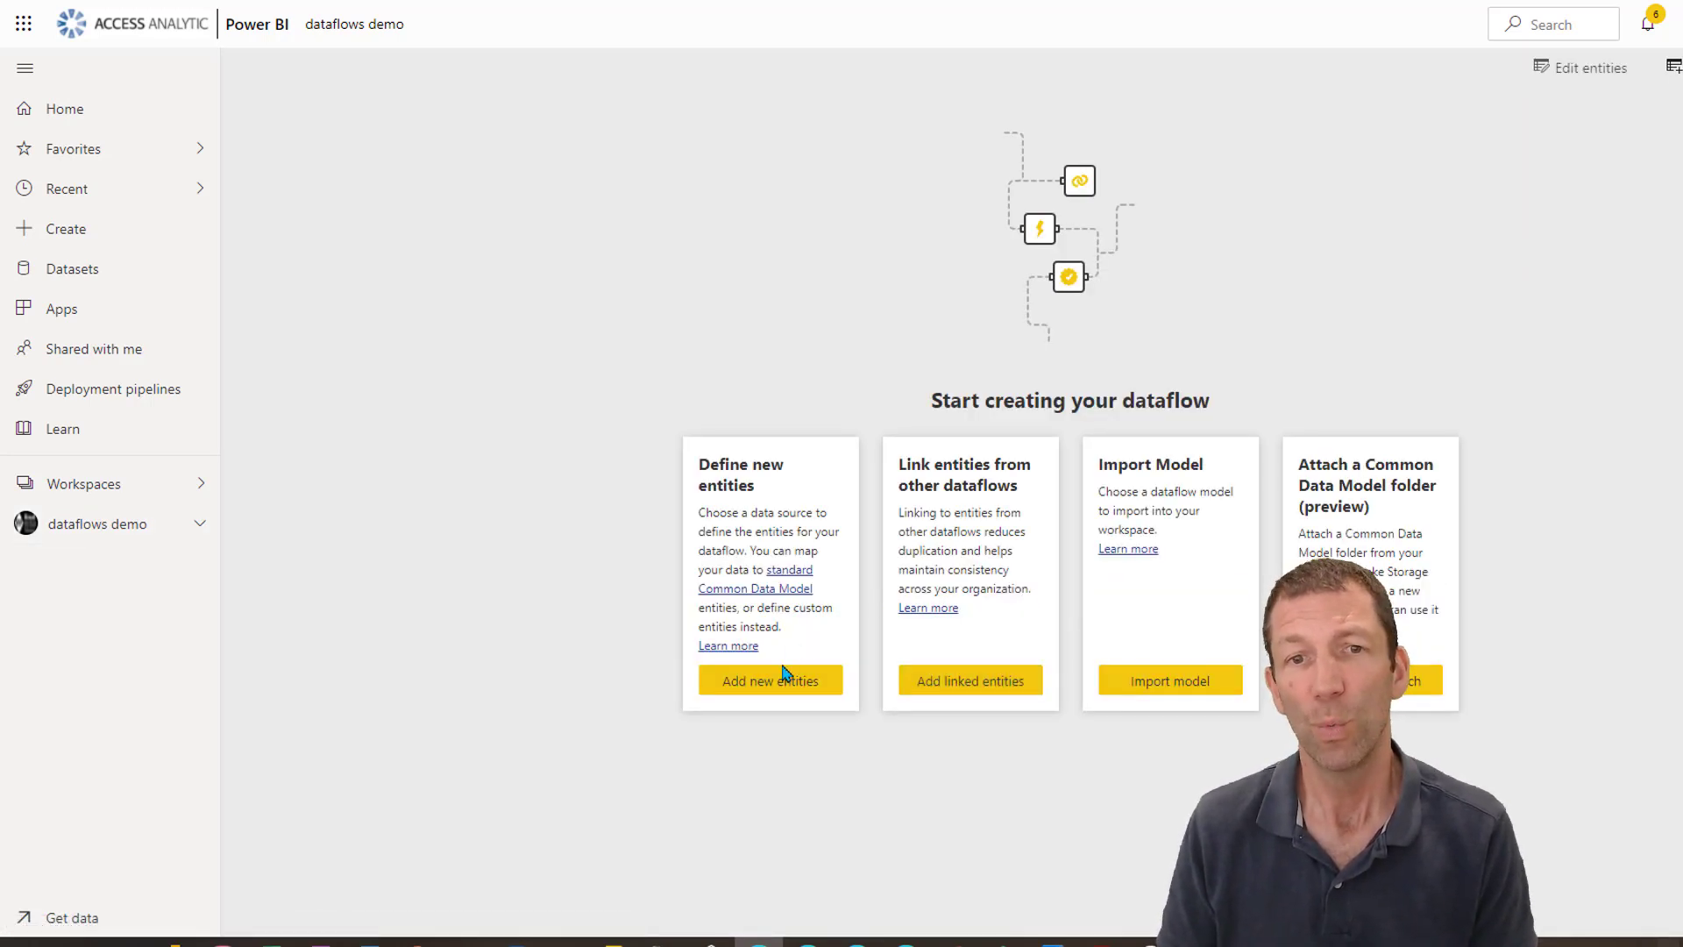
left_click(780, 687)
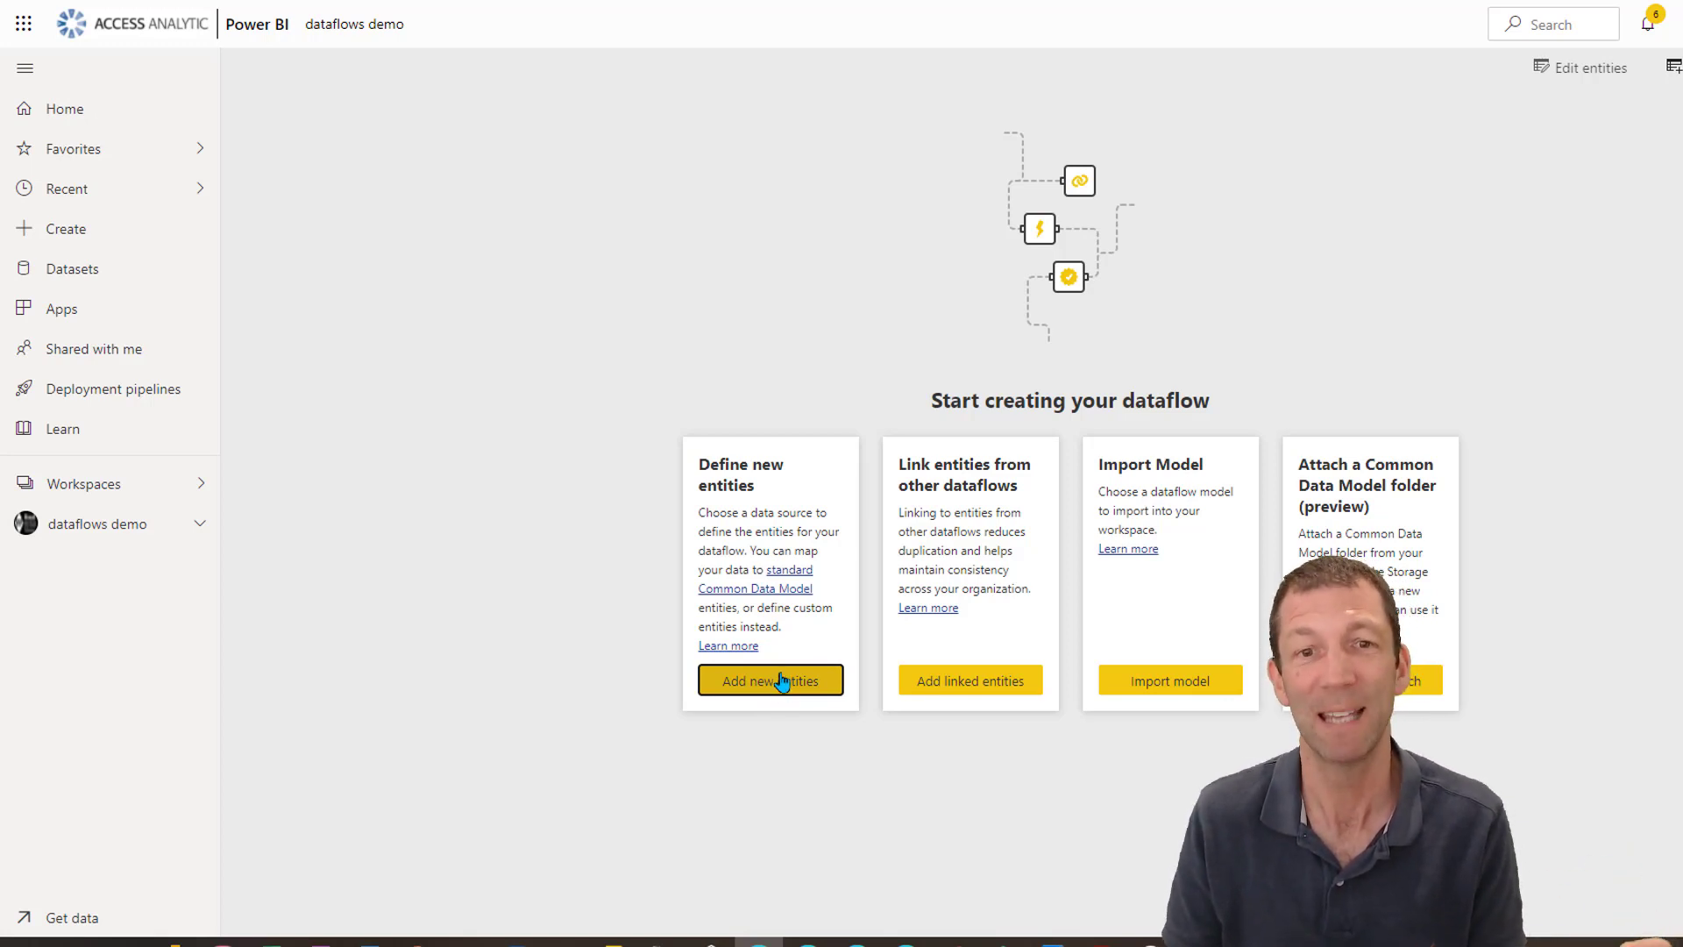
left_click(783, 689)
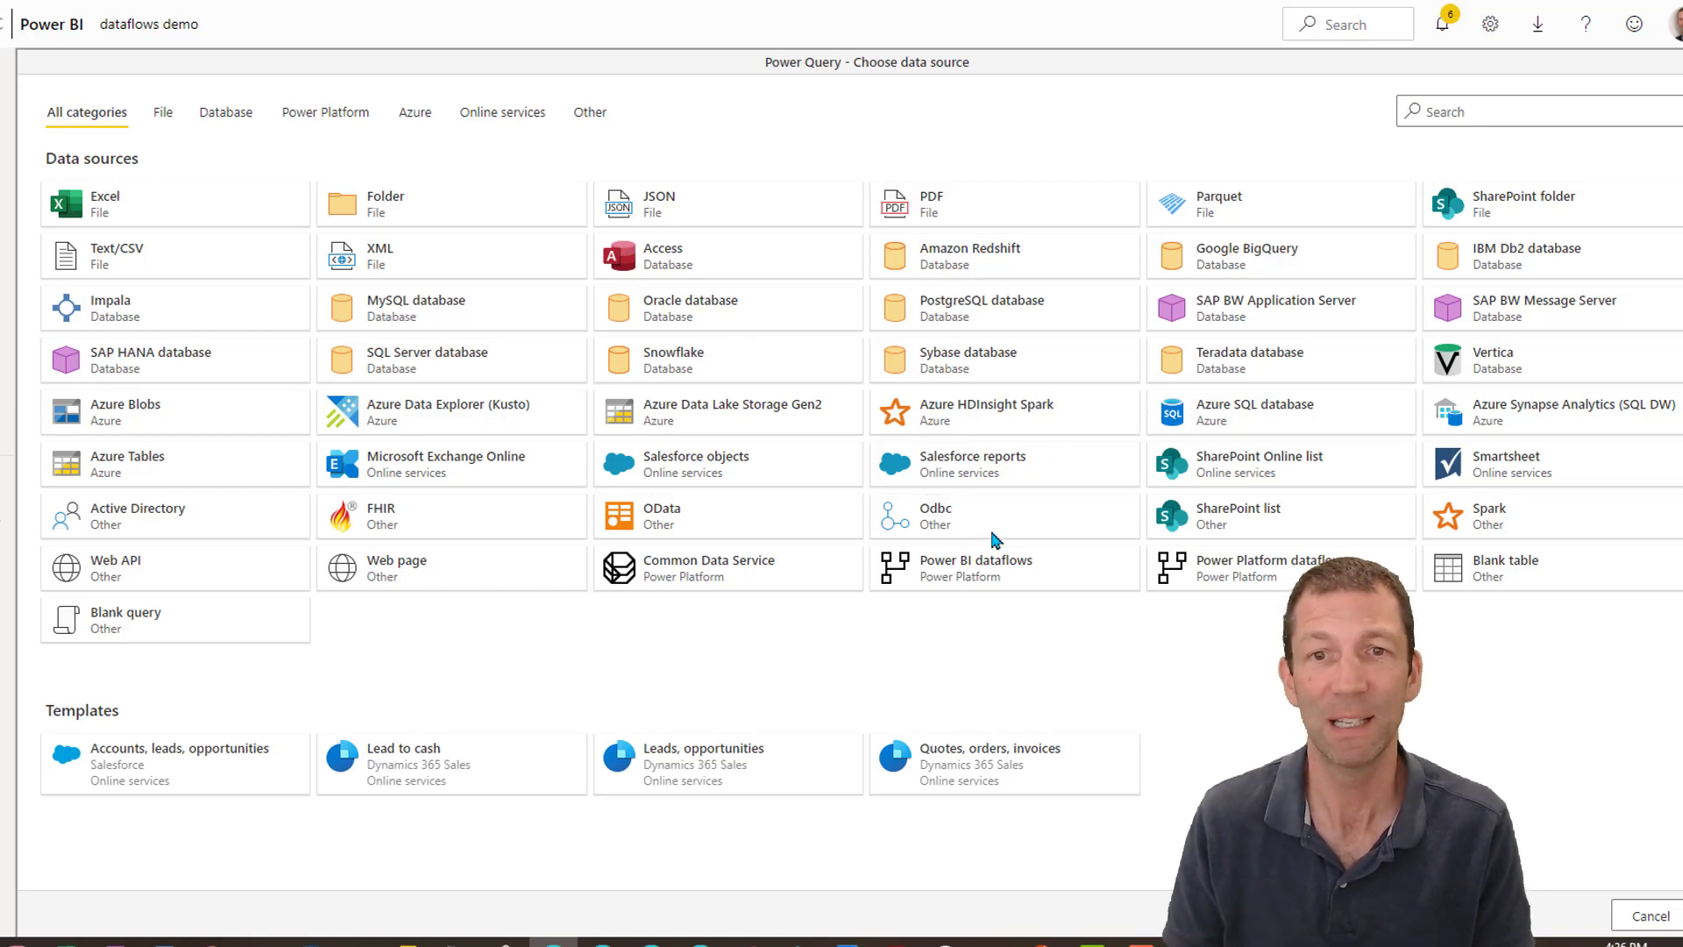
left_click(158, 629)
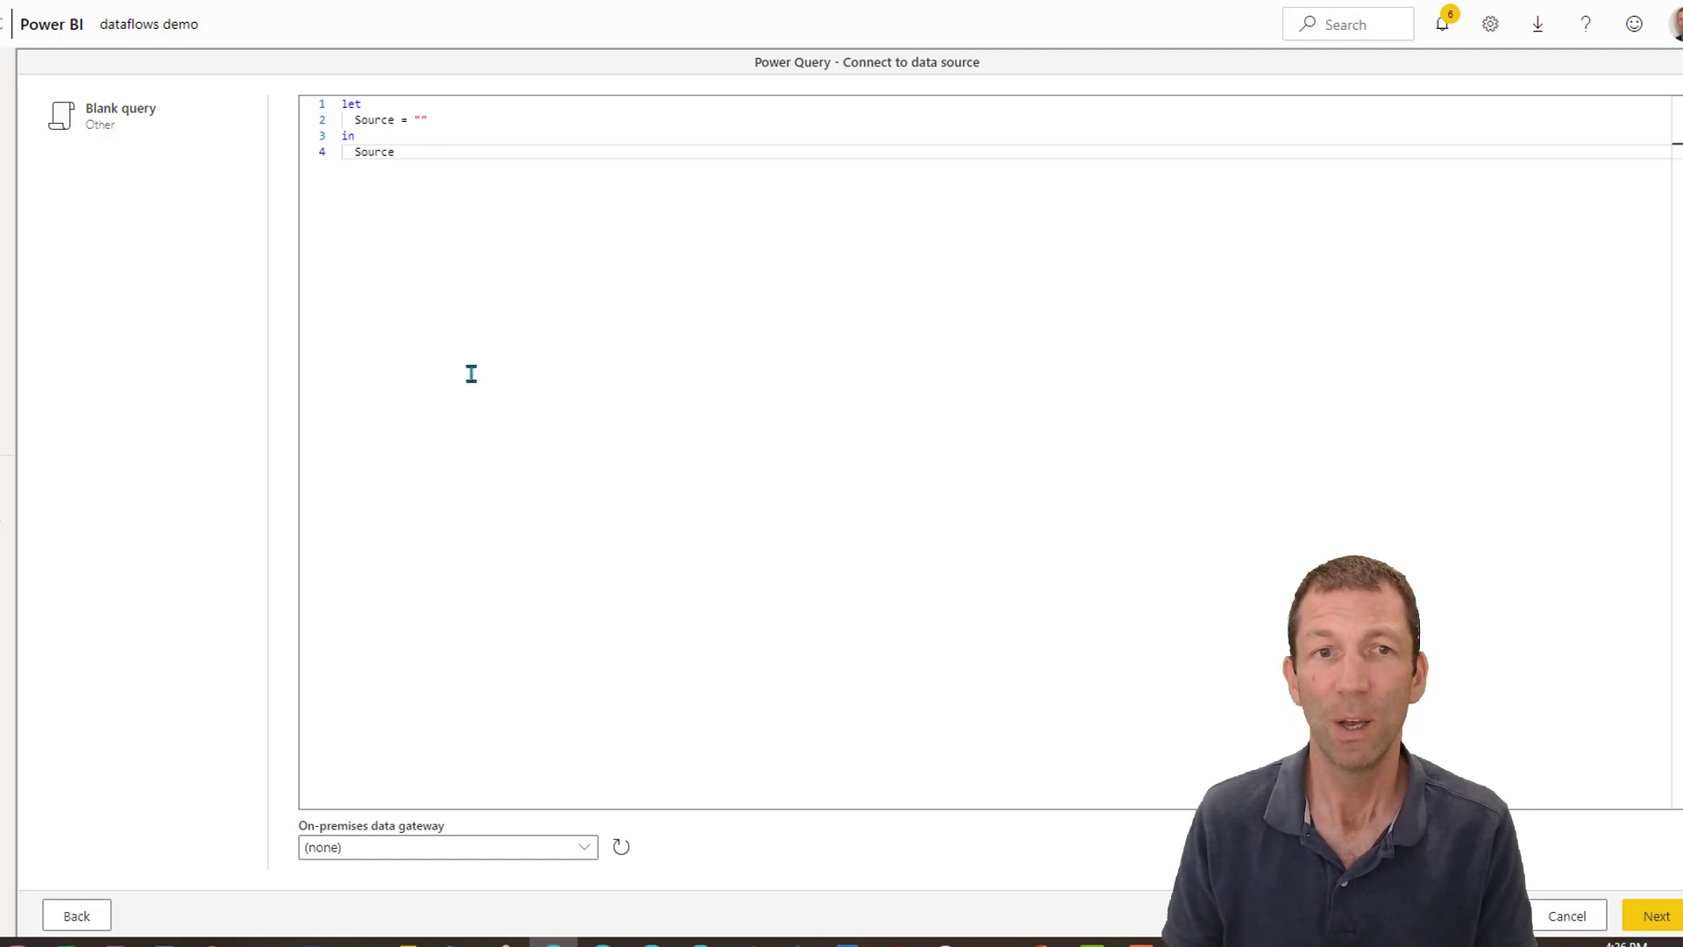
left_click(1657, 915)
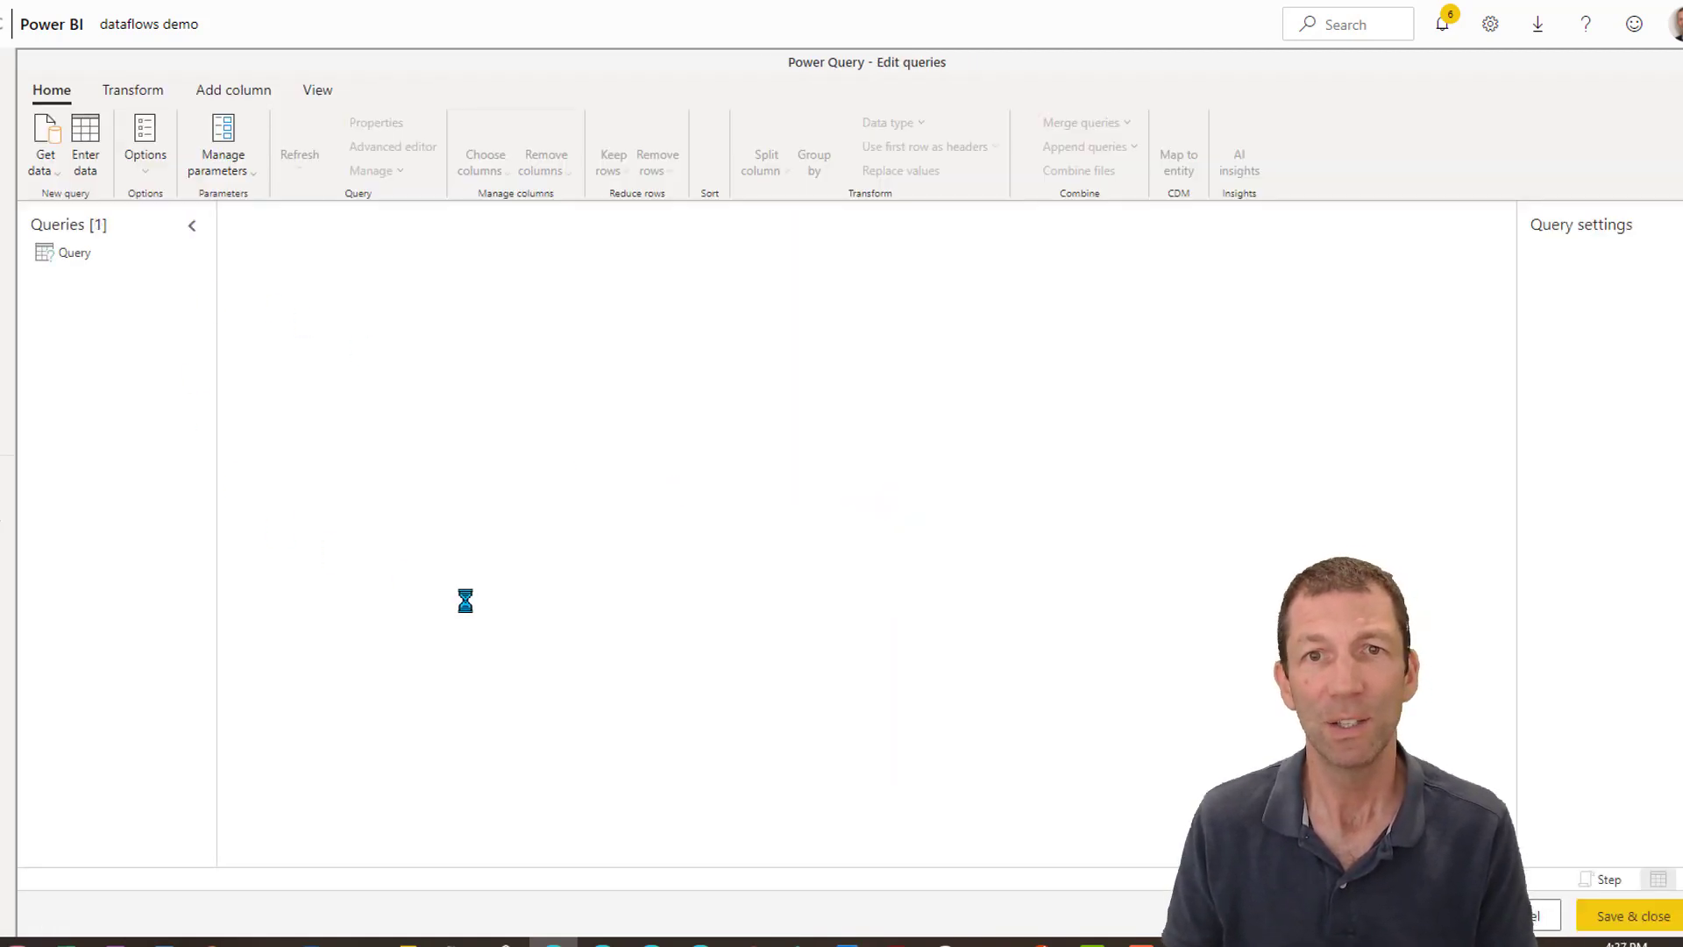
Delete the placeholder blank query from the dataflow's query list.
left_click(93, 256)
right_click(95, 257)
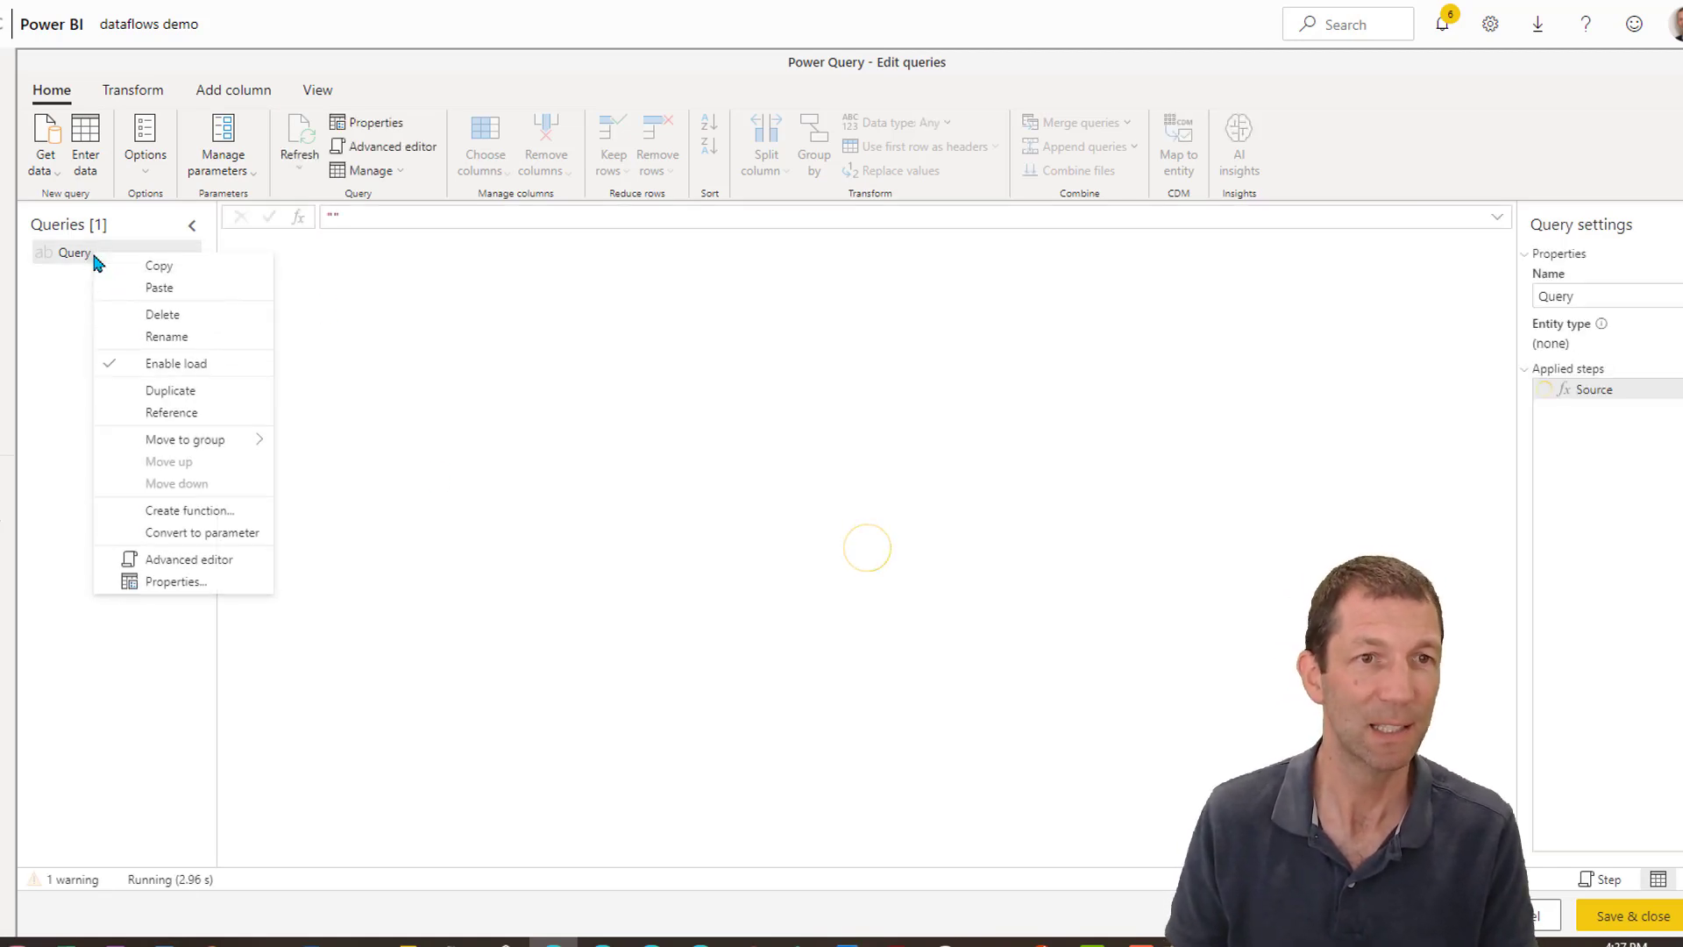
left_click(142, 323)
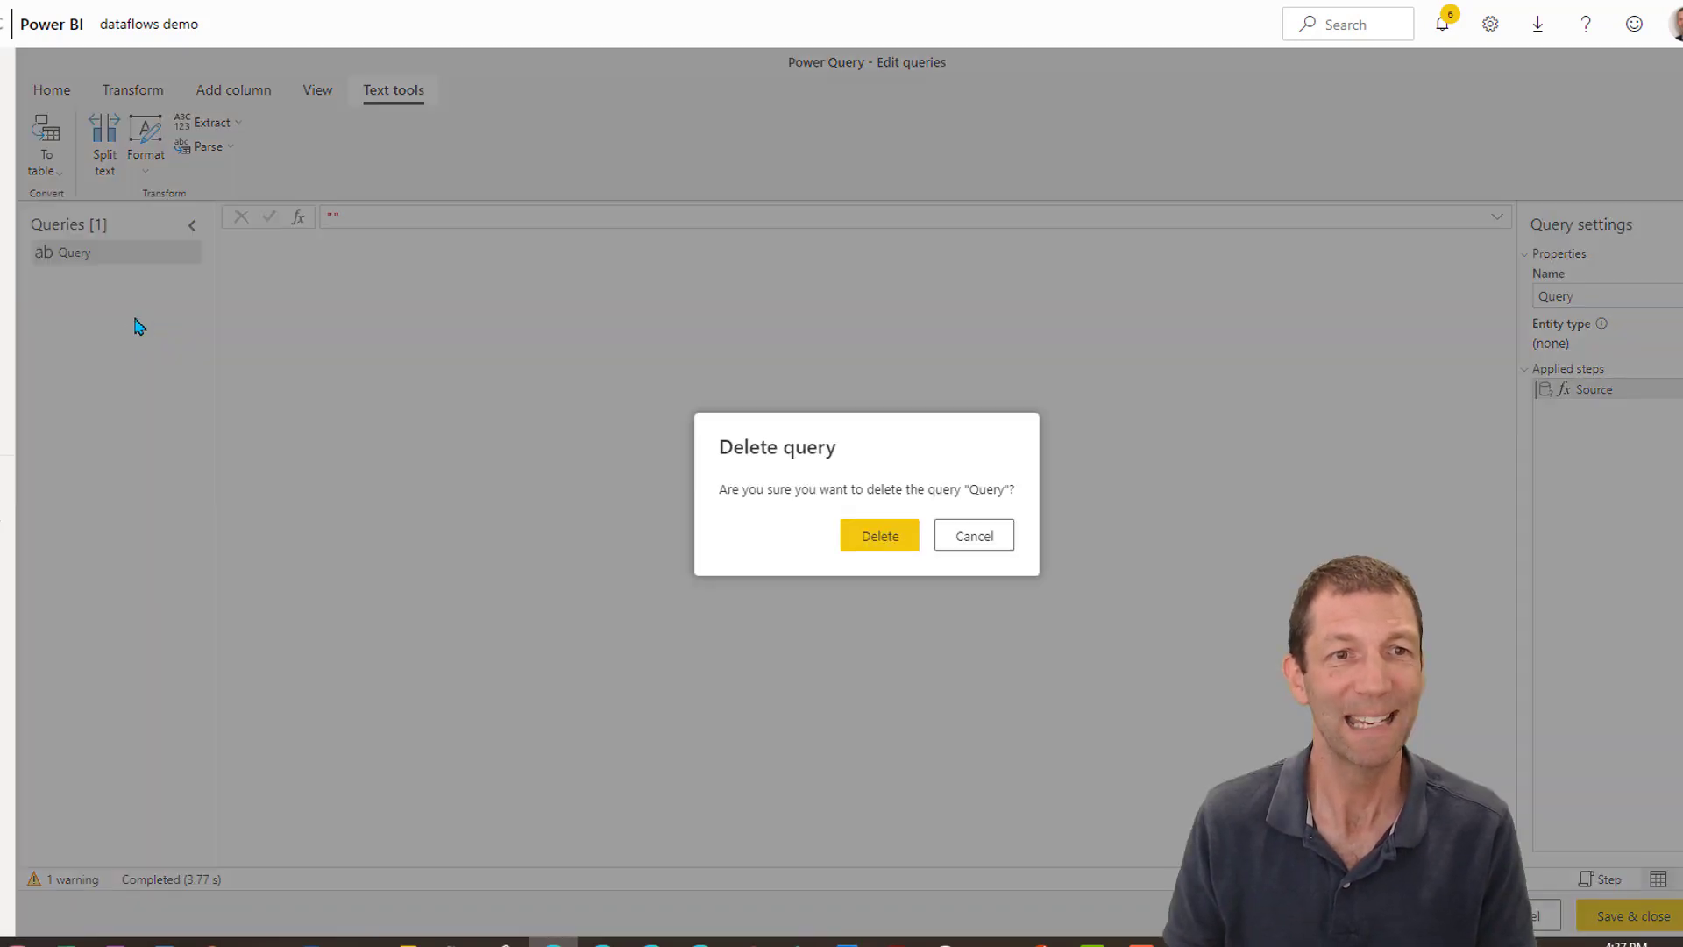
left_click(896, 541)
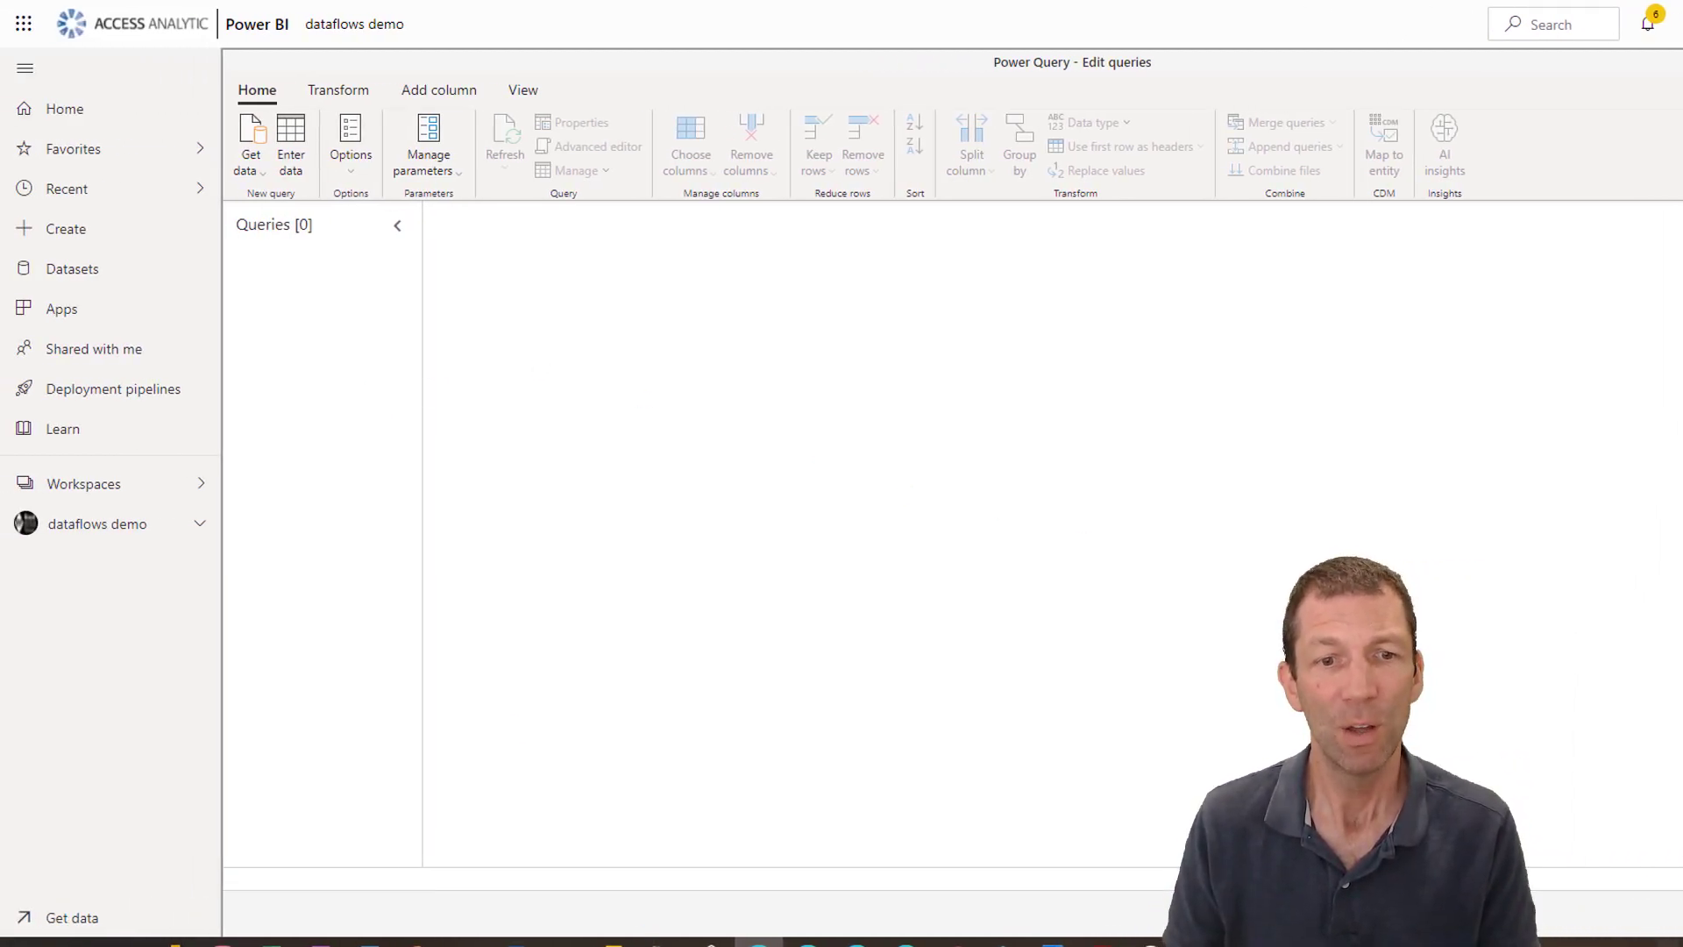
Switch to Power BI Desktop's Power Query Editor and review the OneDriveFolder, CostCentres, Regions and FinalTable queries.
mouse_move(613, 944)
left_click(719, 875)
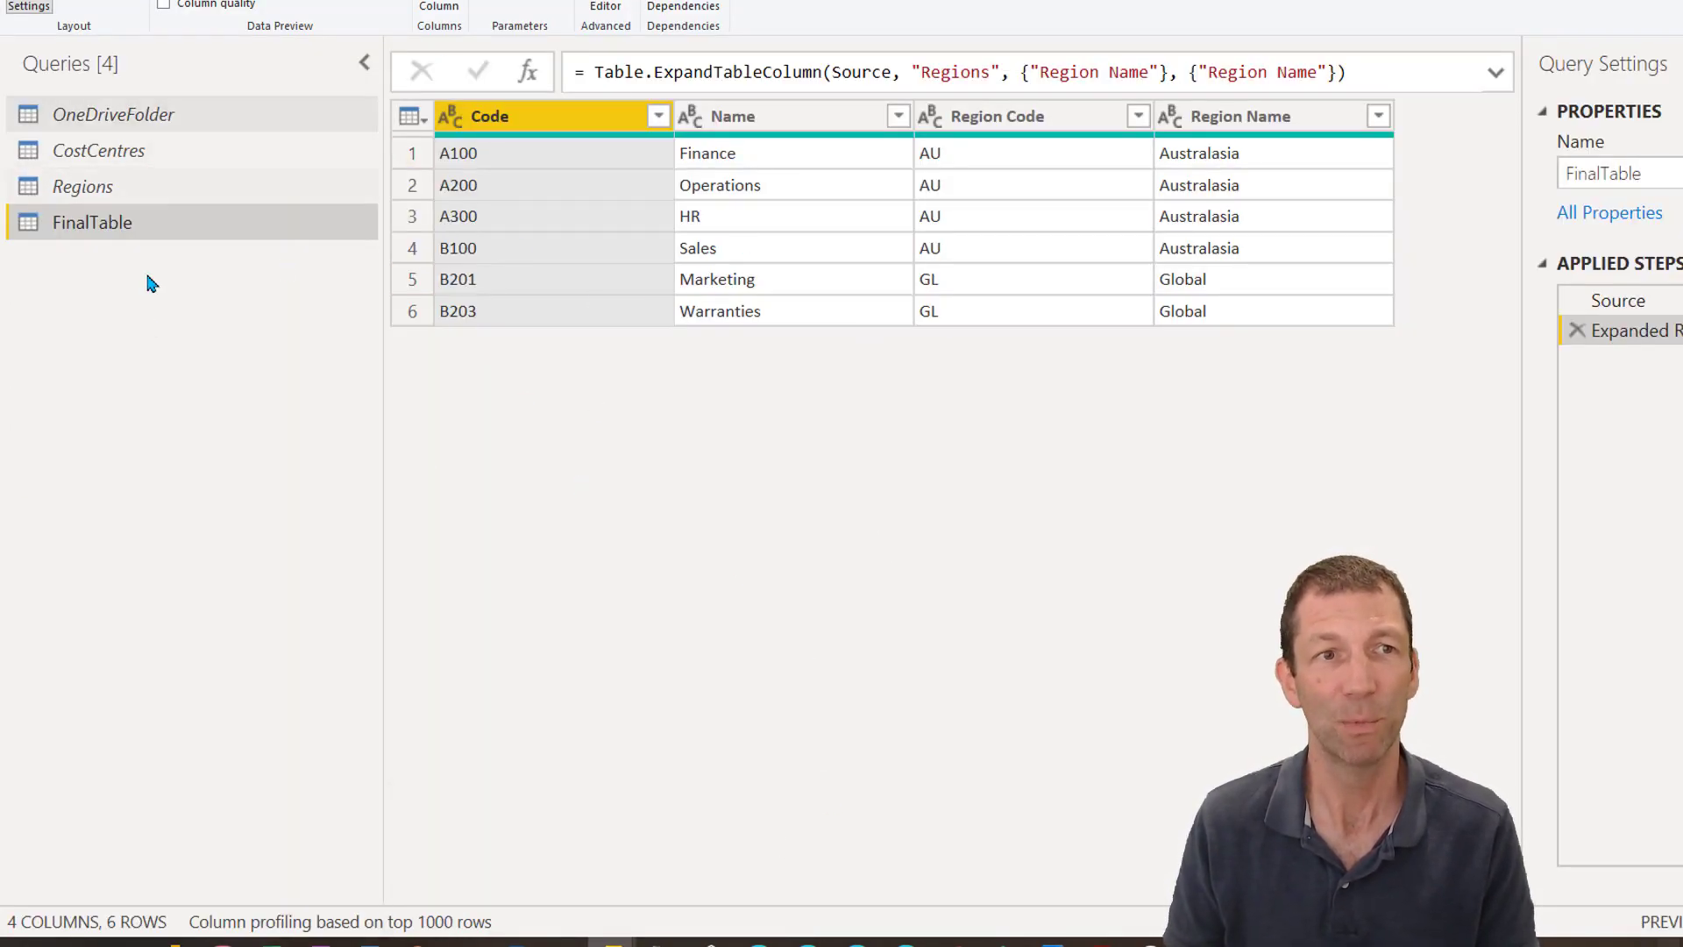
left_click(161, 114)
left_click(136, 147)
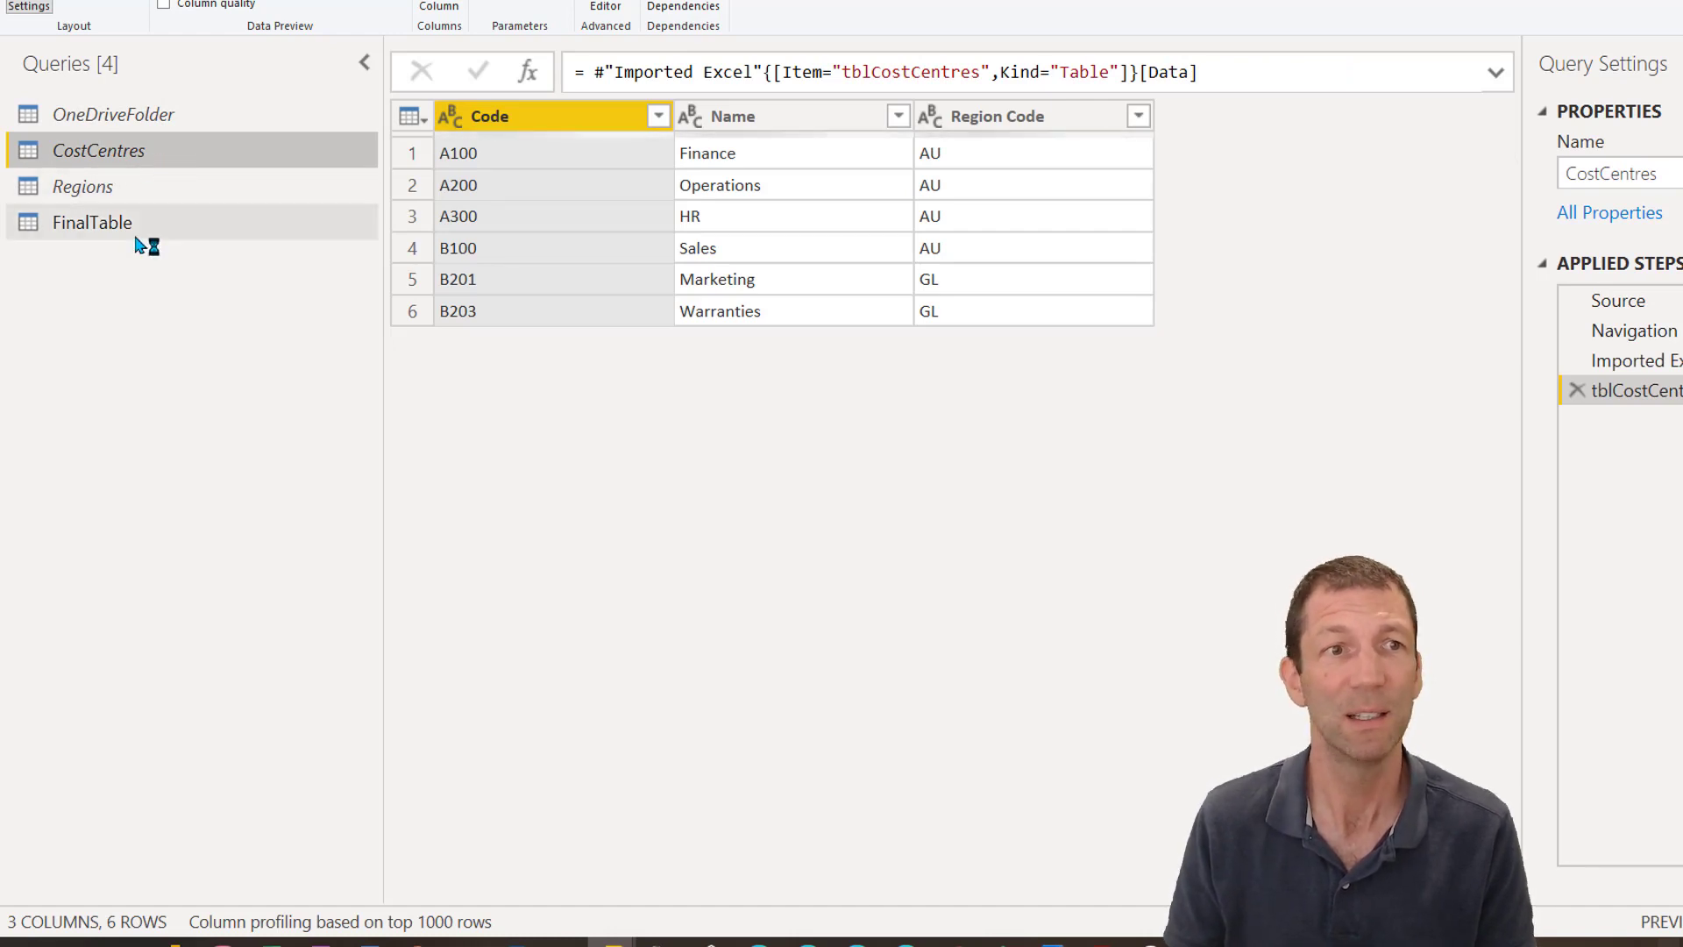
left_click(99, 187)
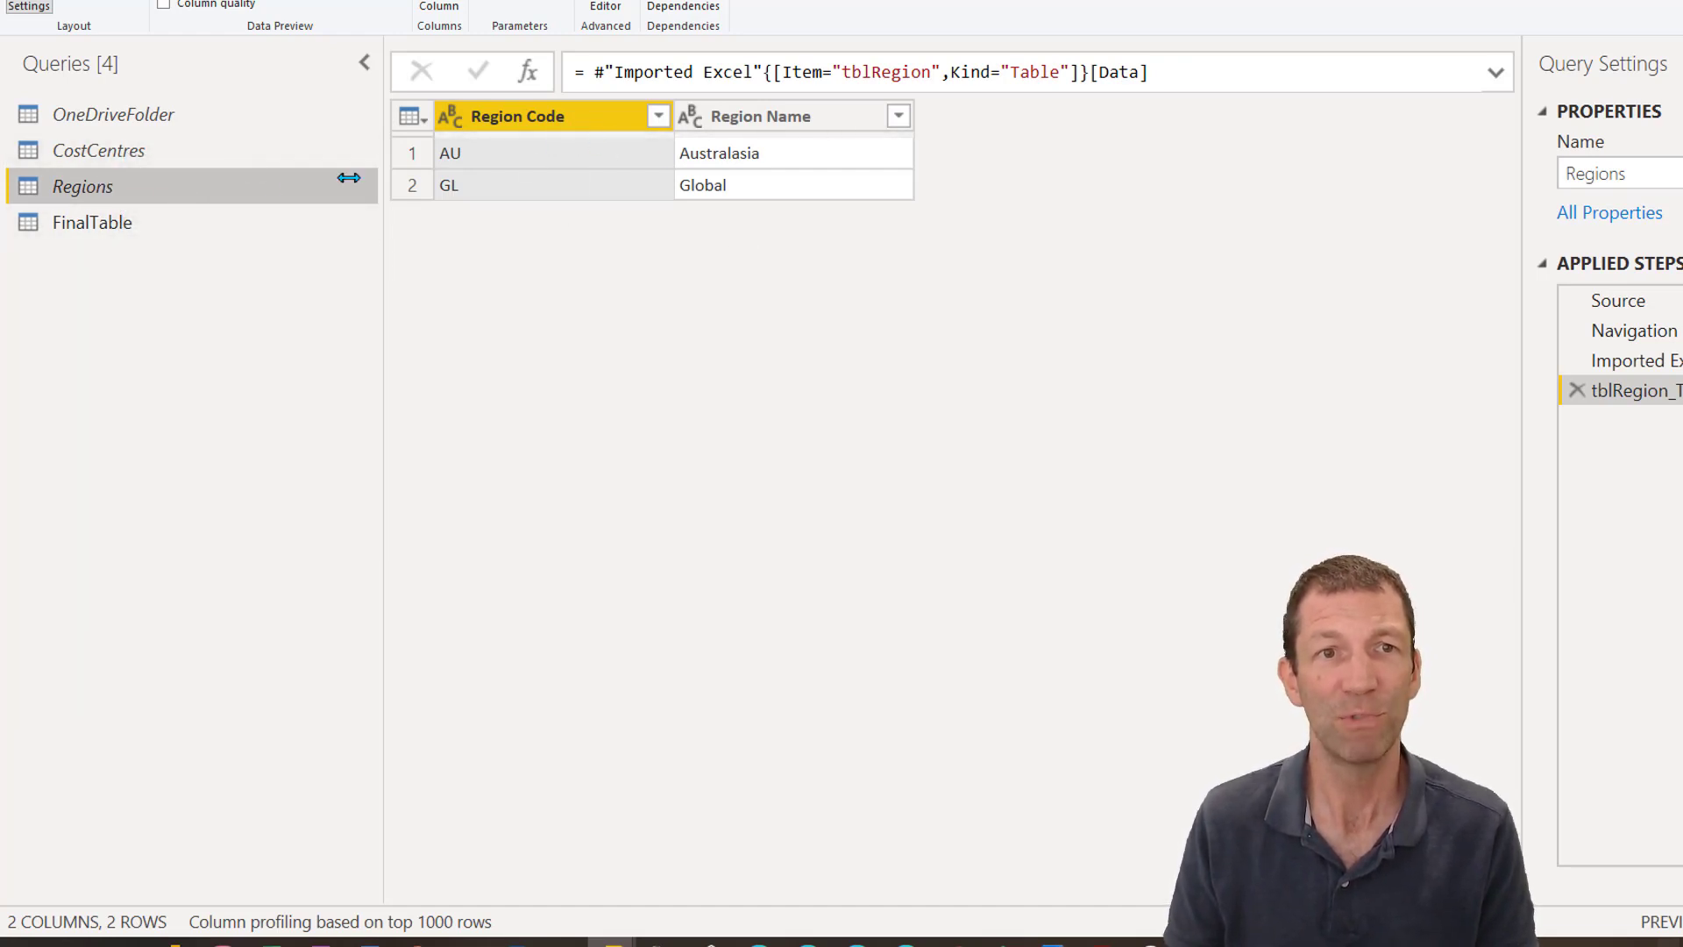
left_click(218, 150)
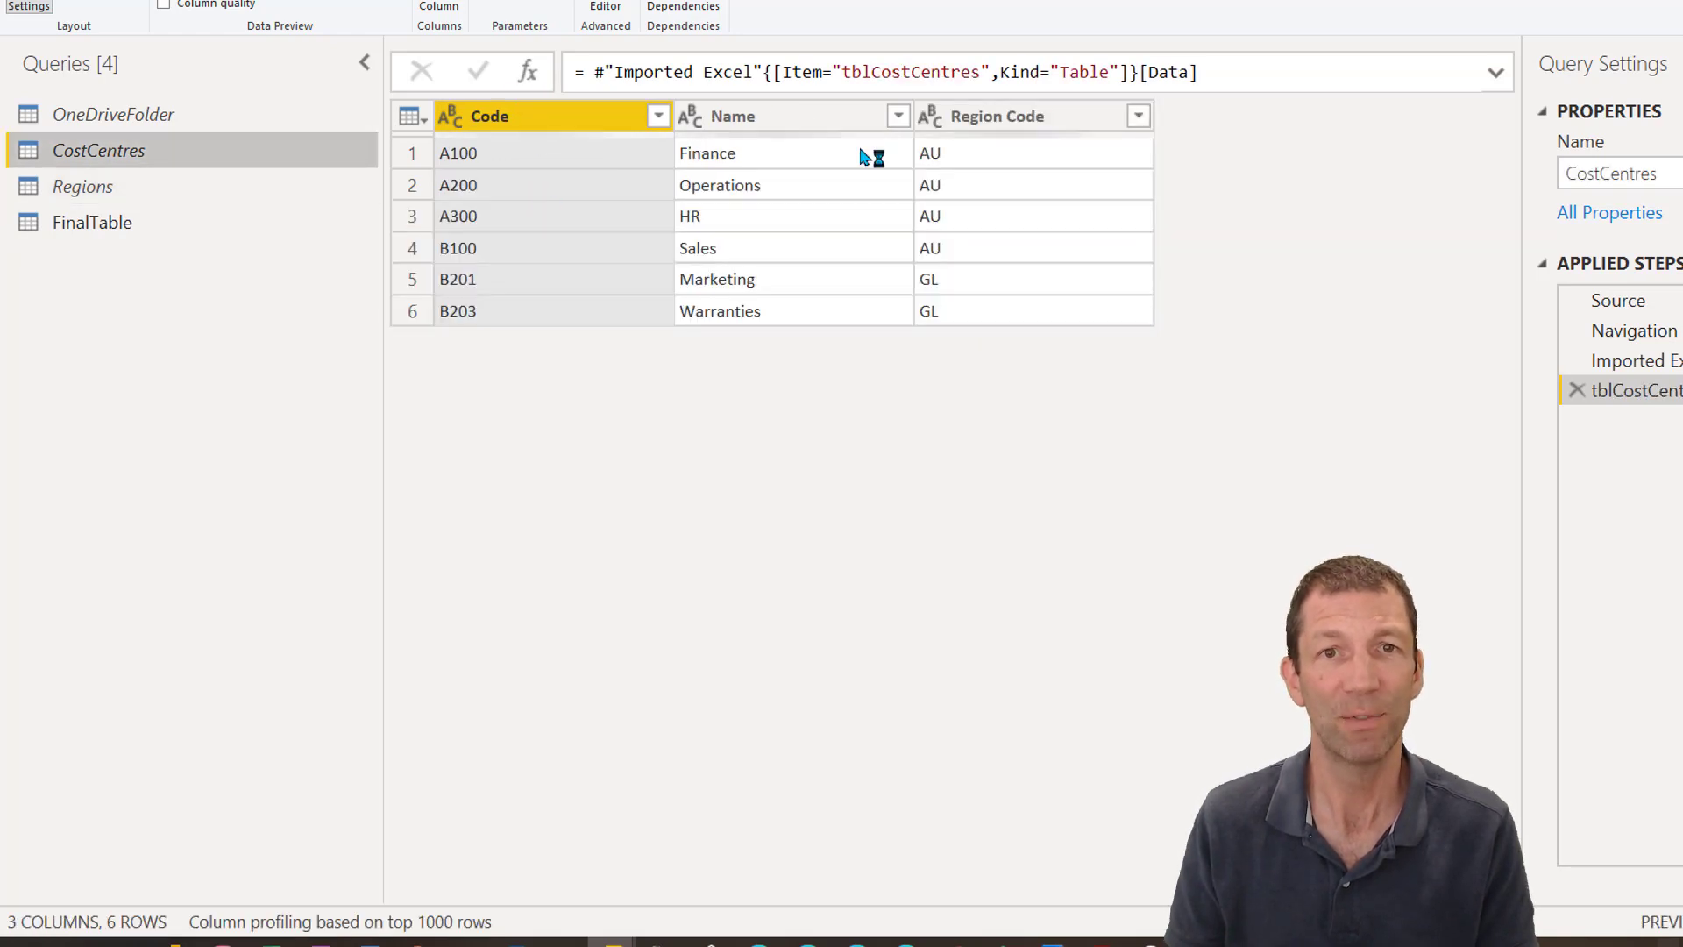
left_click(123, 226)
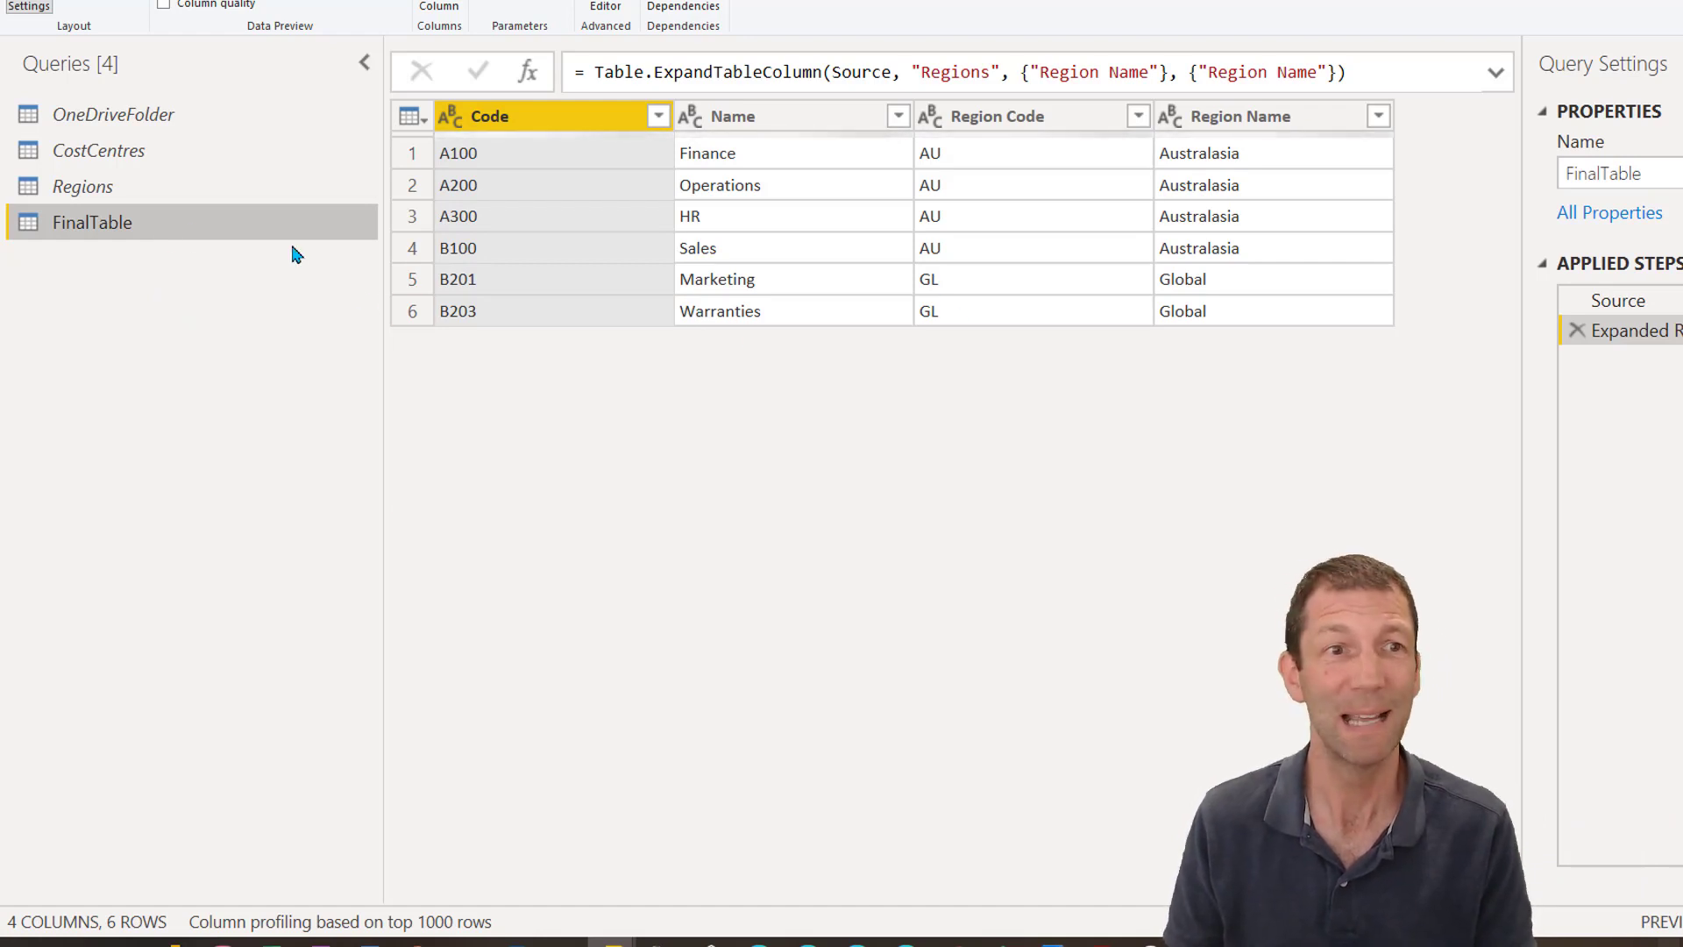
Copy the FinalTable query from Power BI Desktop and paste it into the dataflow's empty query list in the Power BI service.
right_click(171, 226)
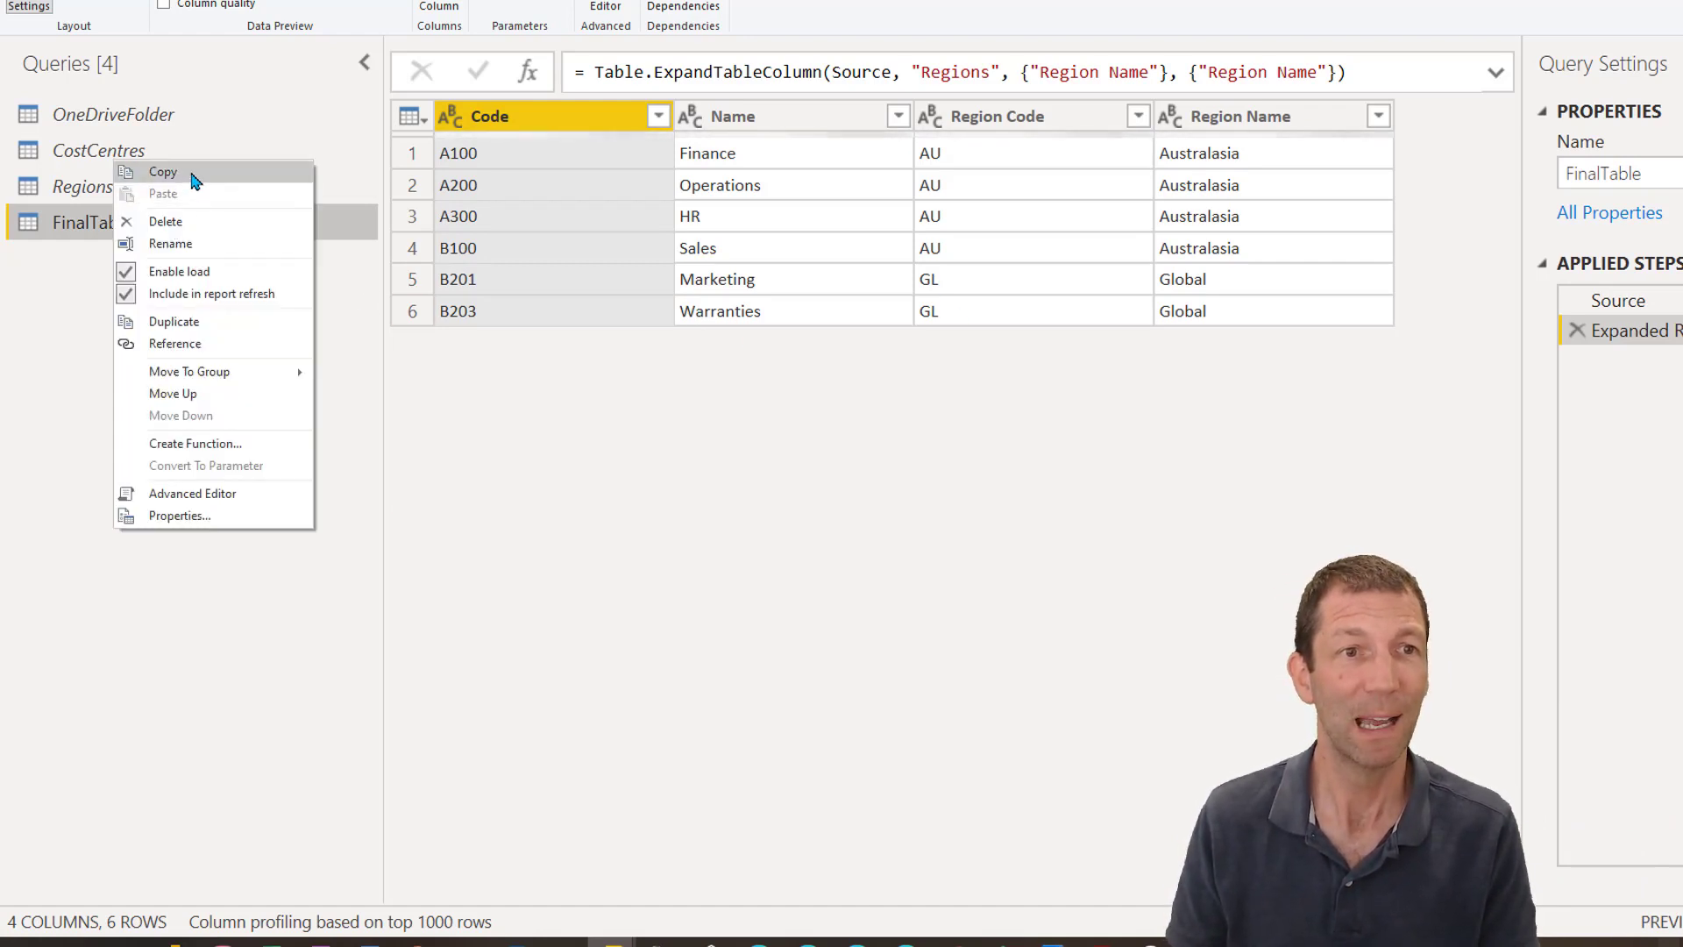
left_click(187, 171)
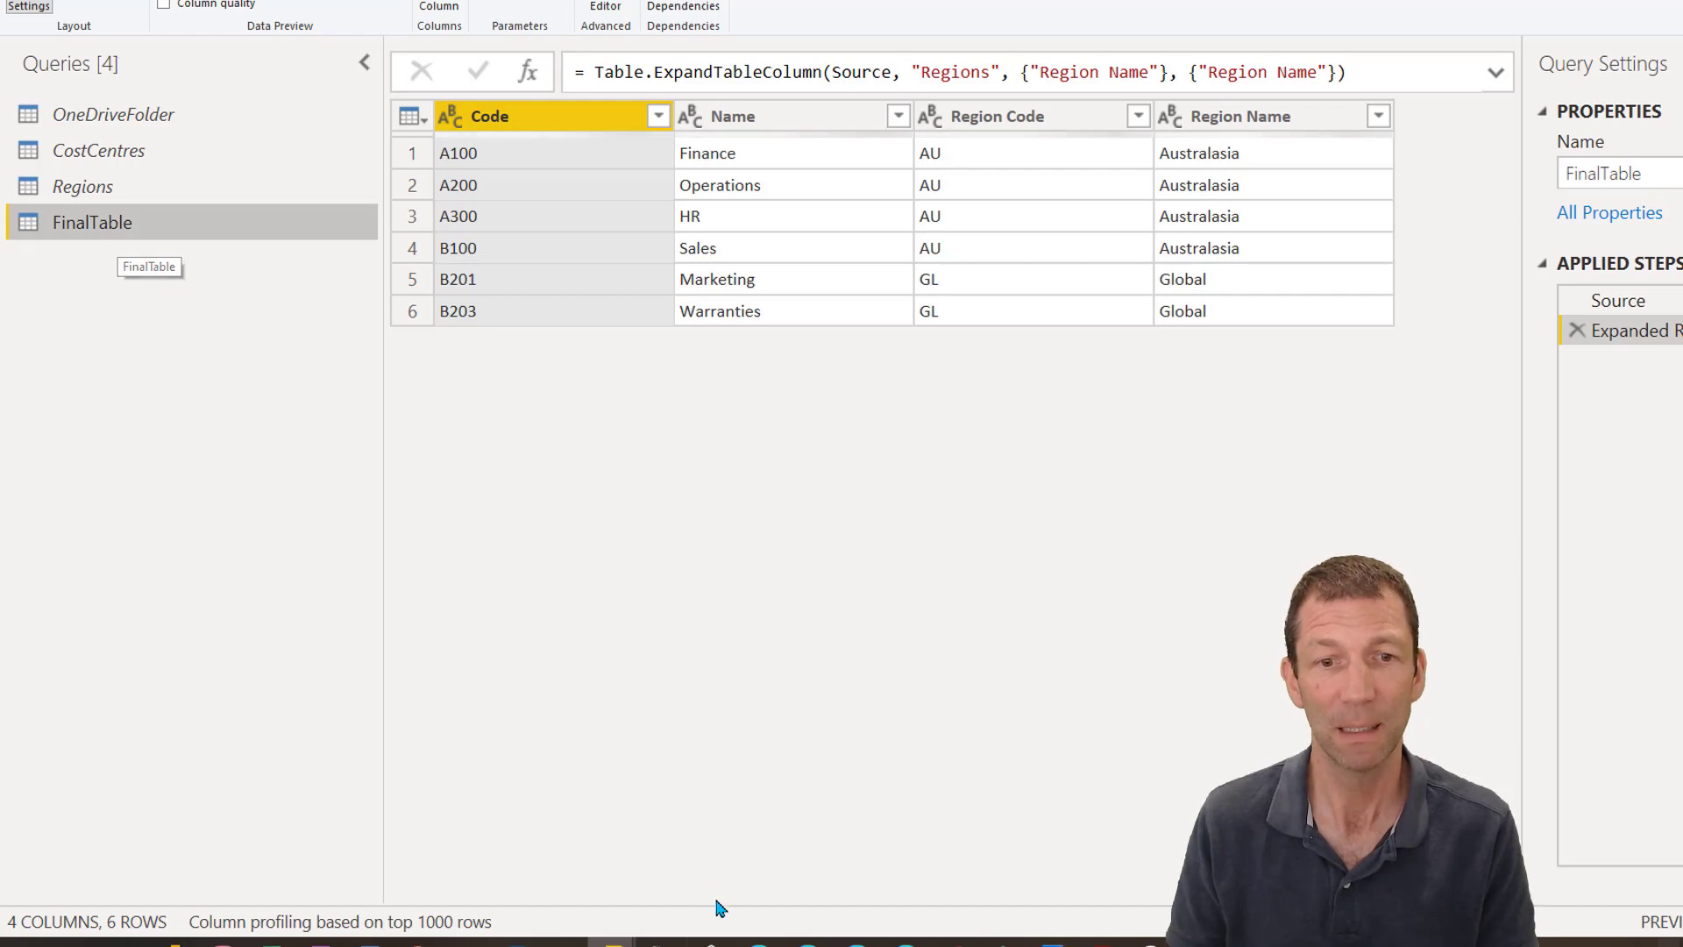
left_click(760, 937)
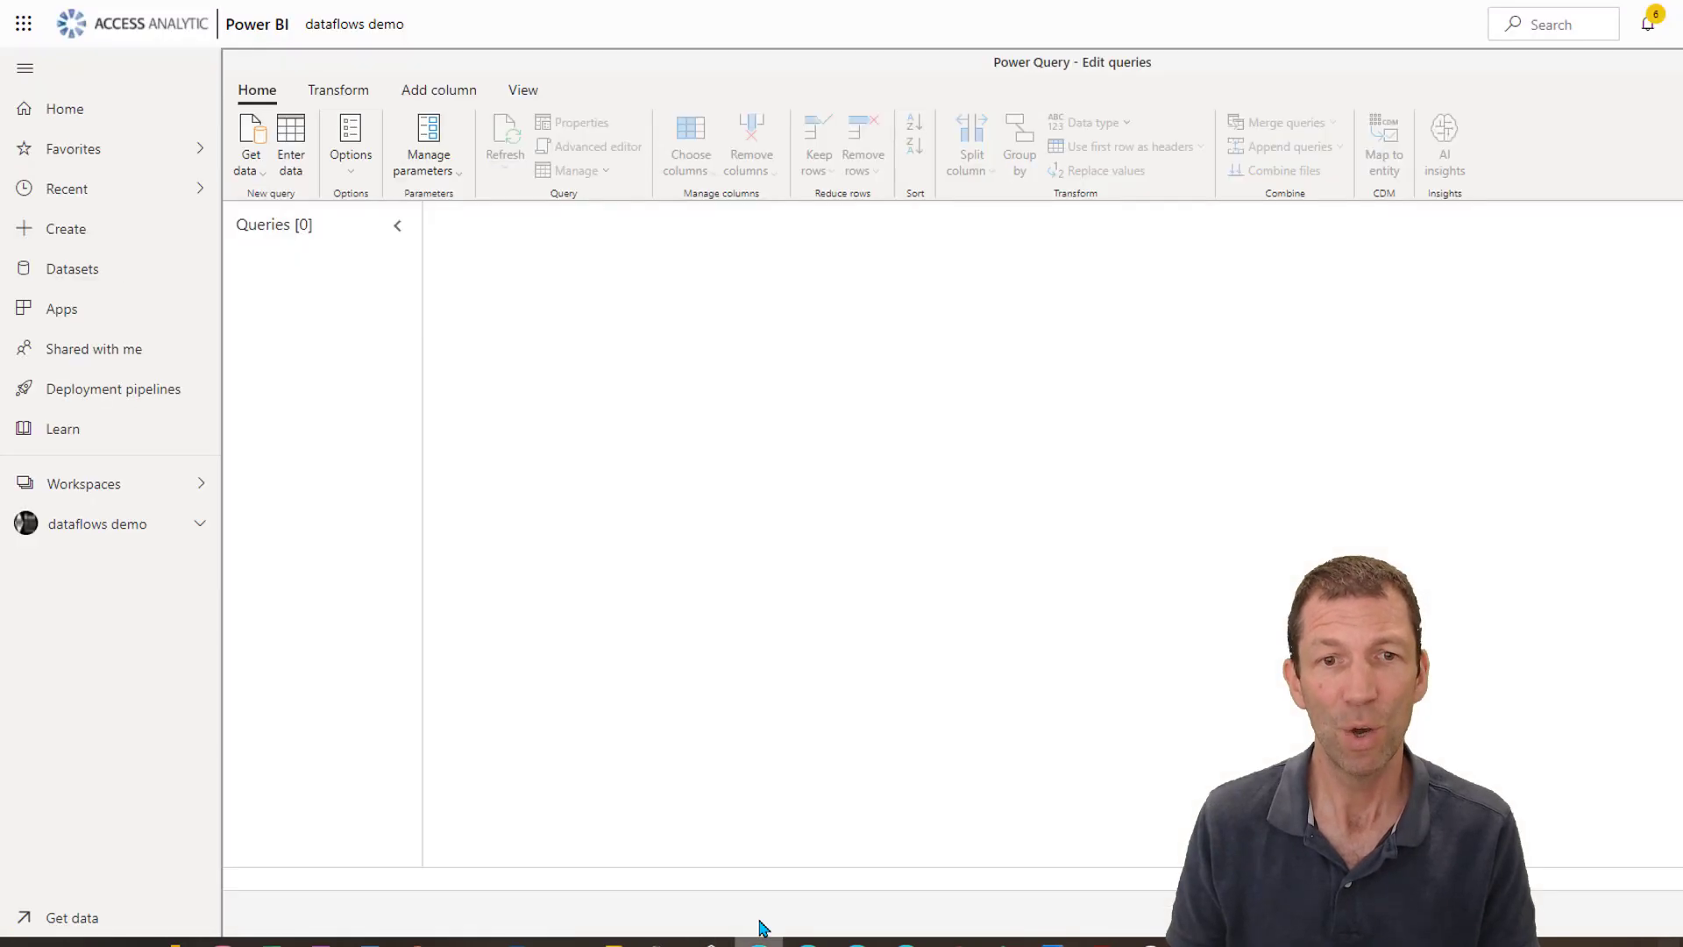
right_click(288, 312)
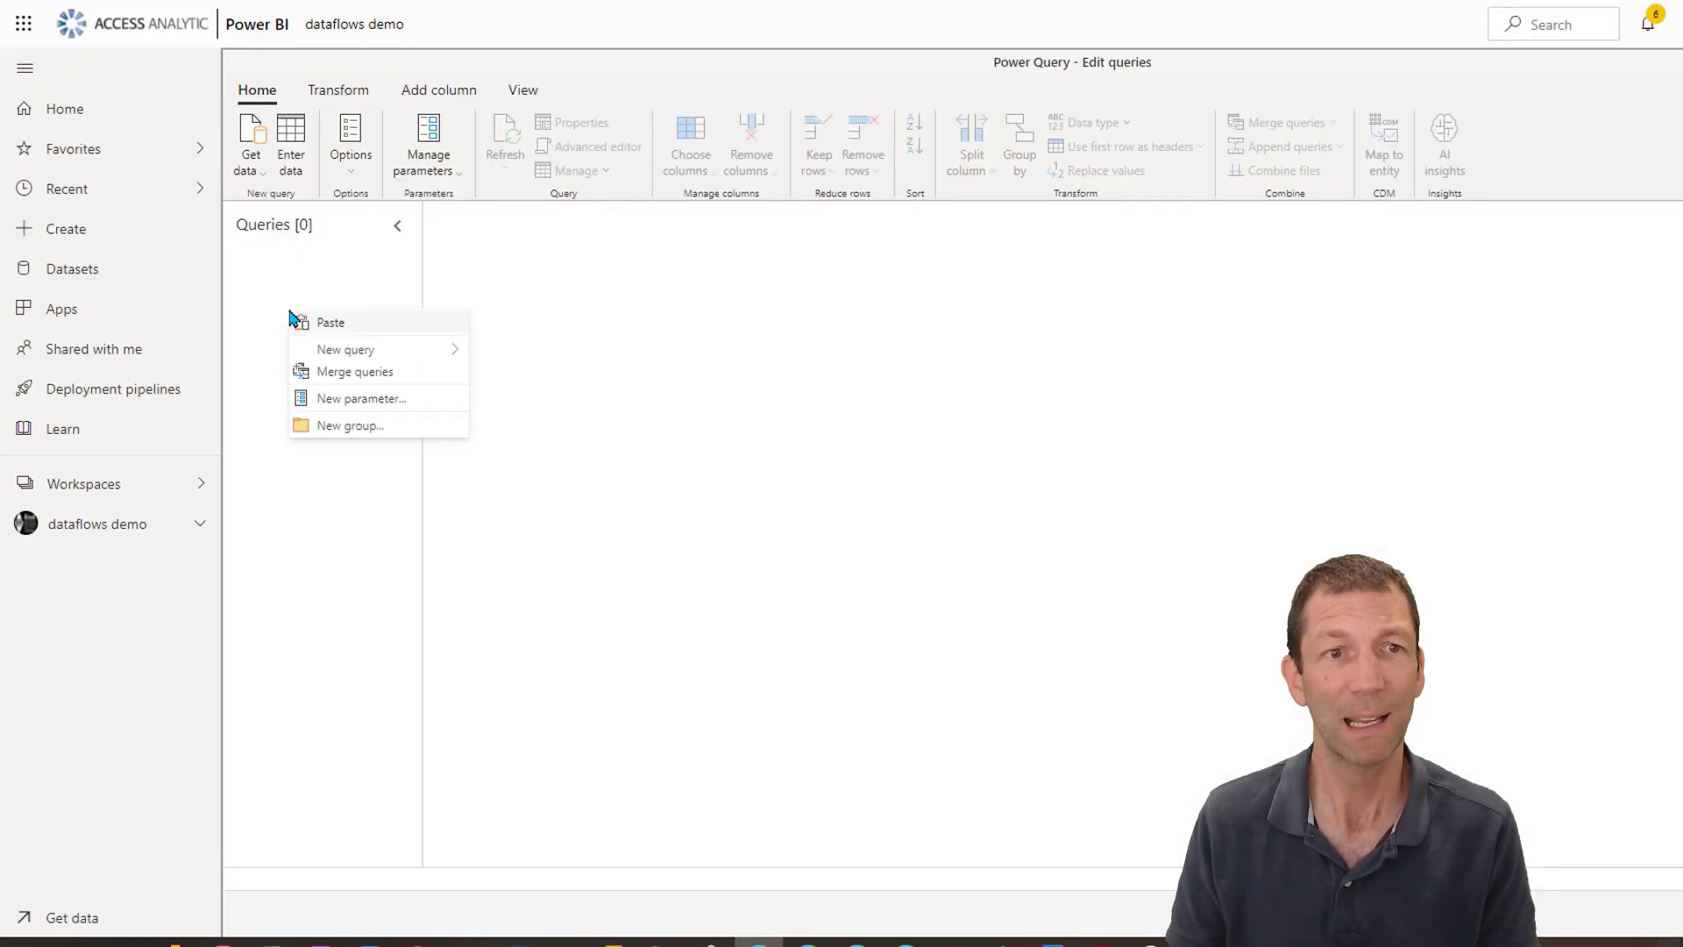
left_click(331, 322)
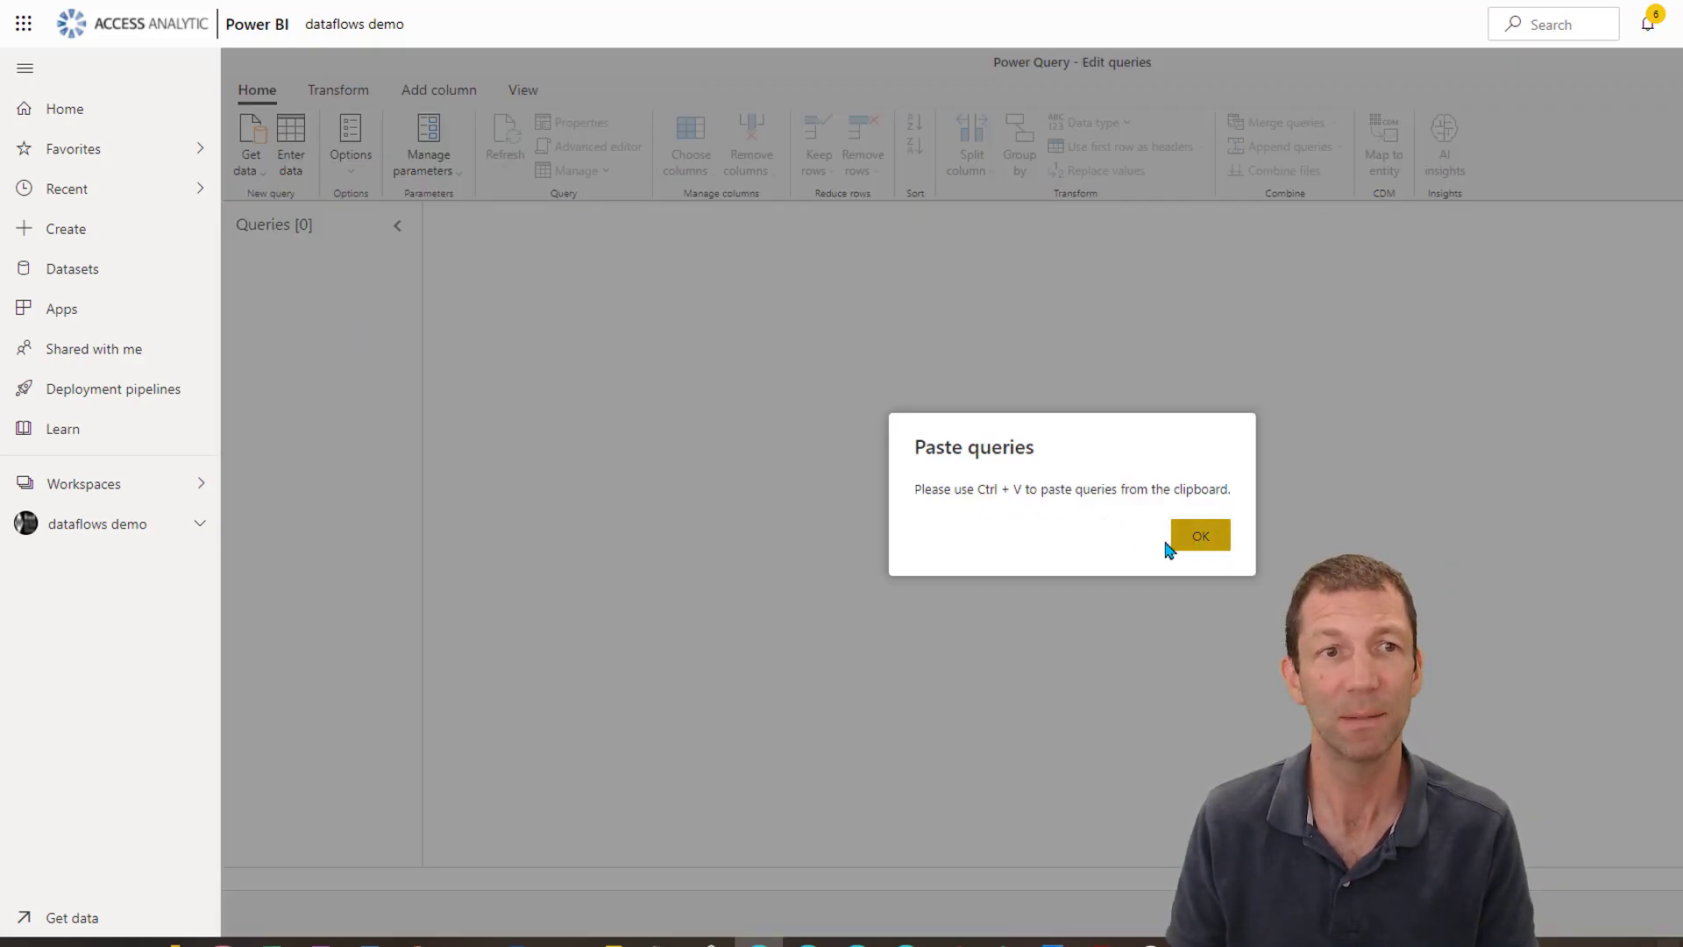
left_click(1193, 535)
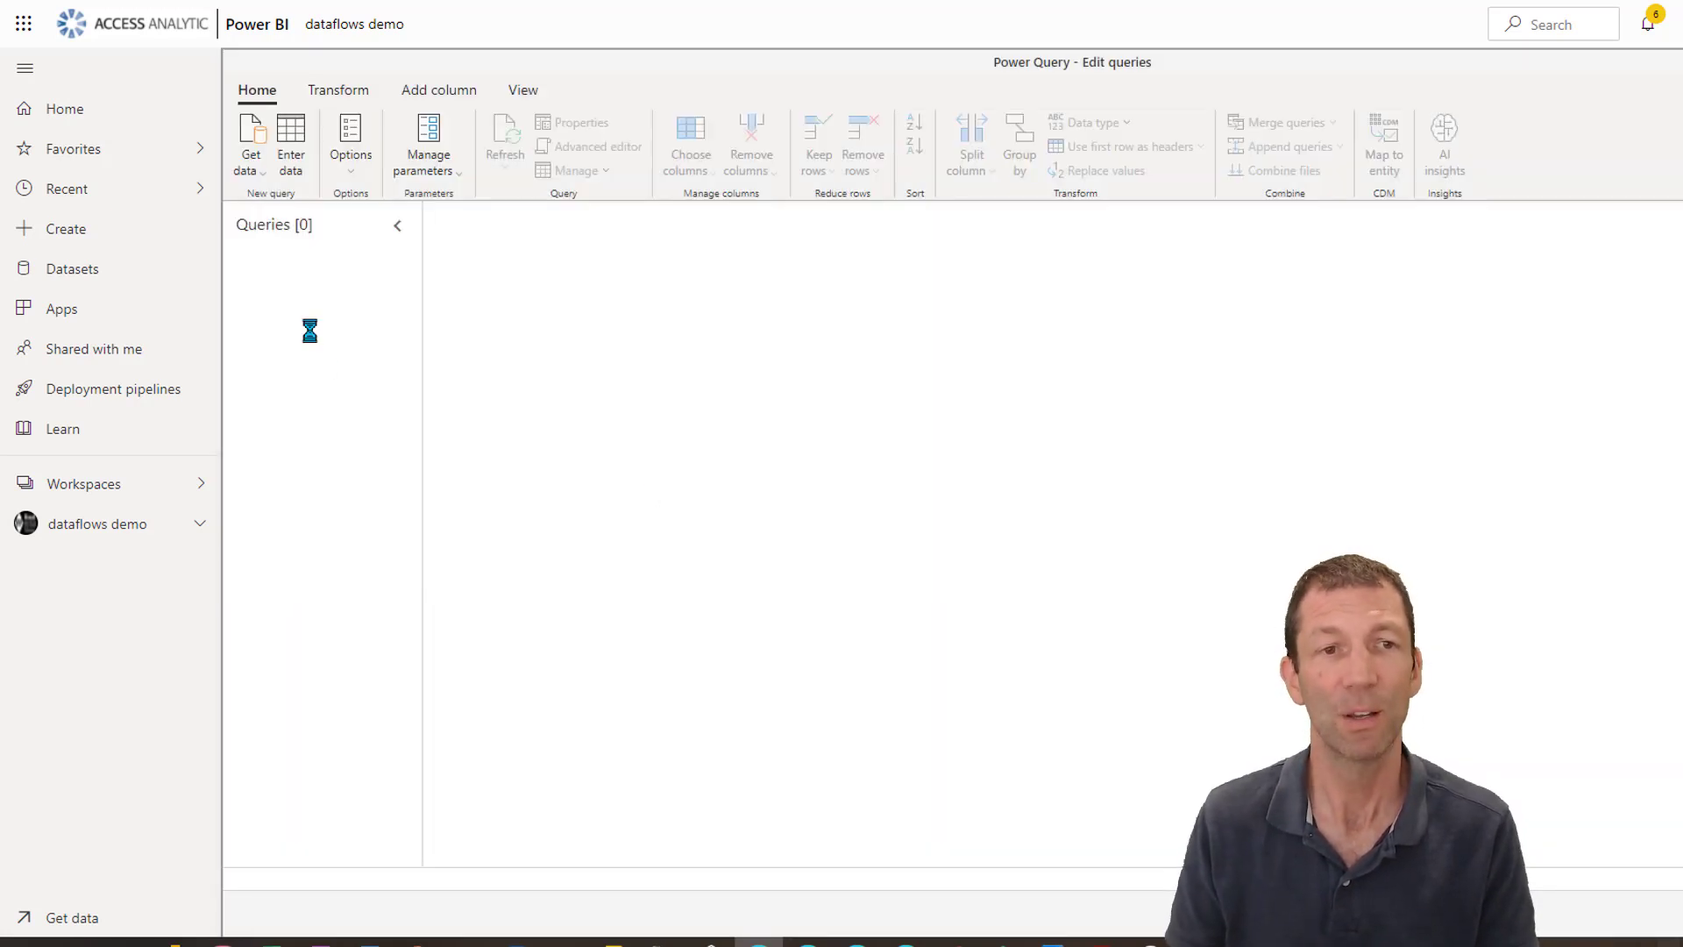
key("ctrl+v")
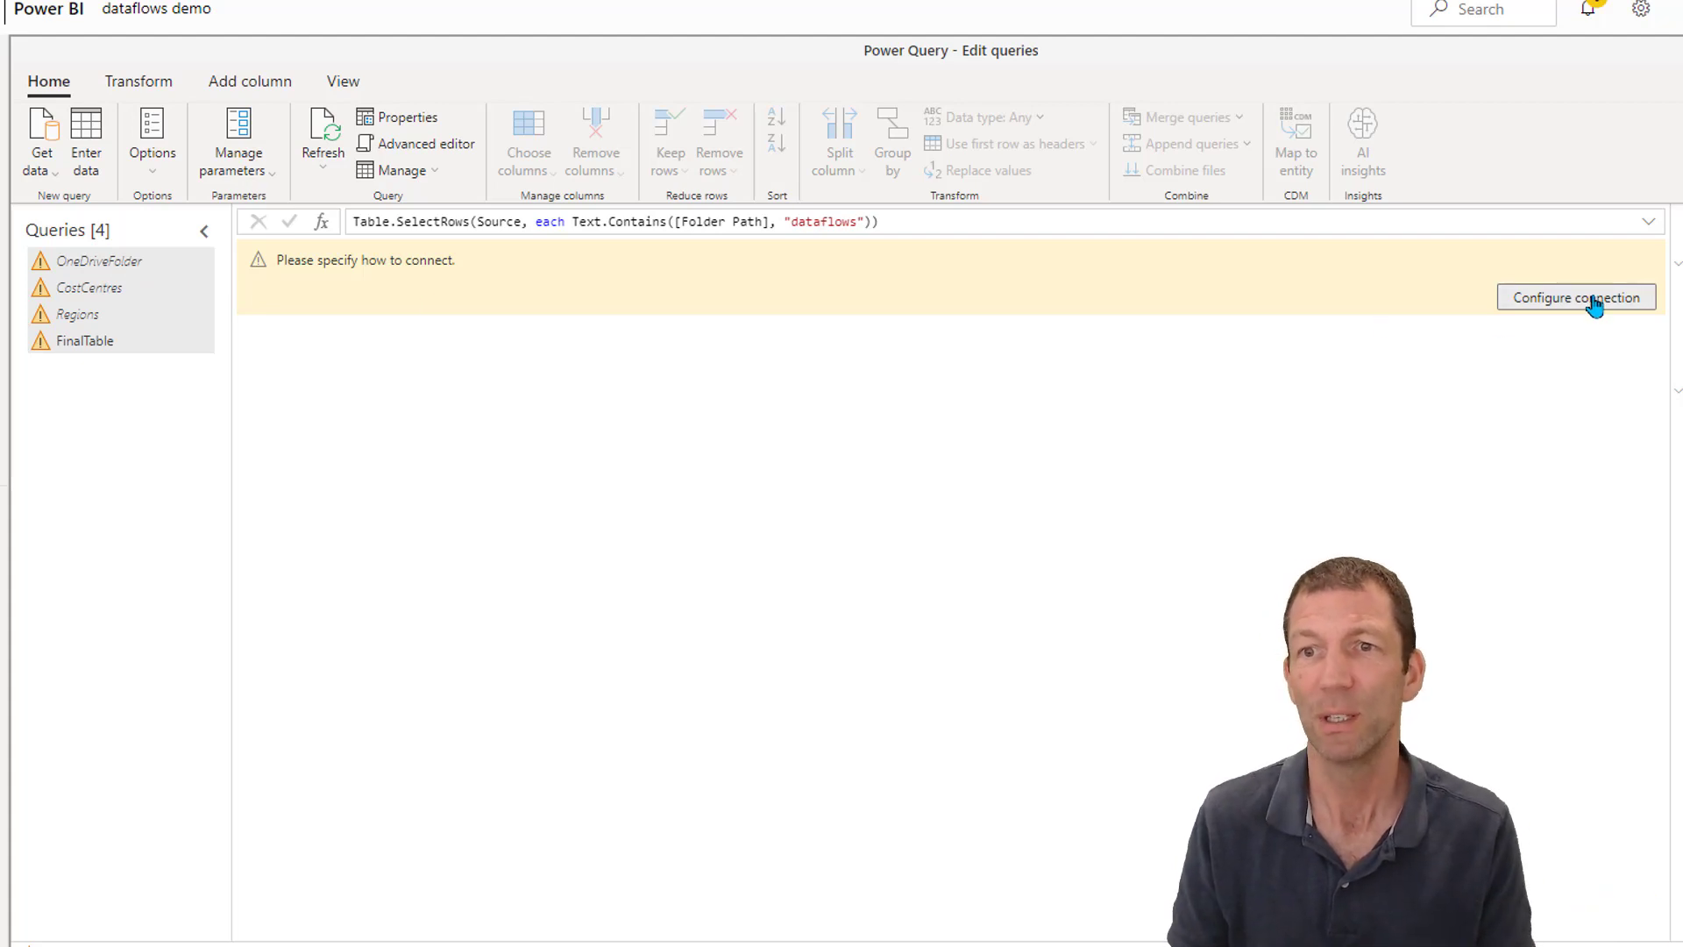
Configure the pasted queries' SharePoint connection with Microsoft account authentication and the signed-in account, and display the FinalTable query.
left_click(1563, 299)
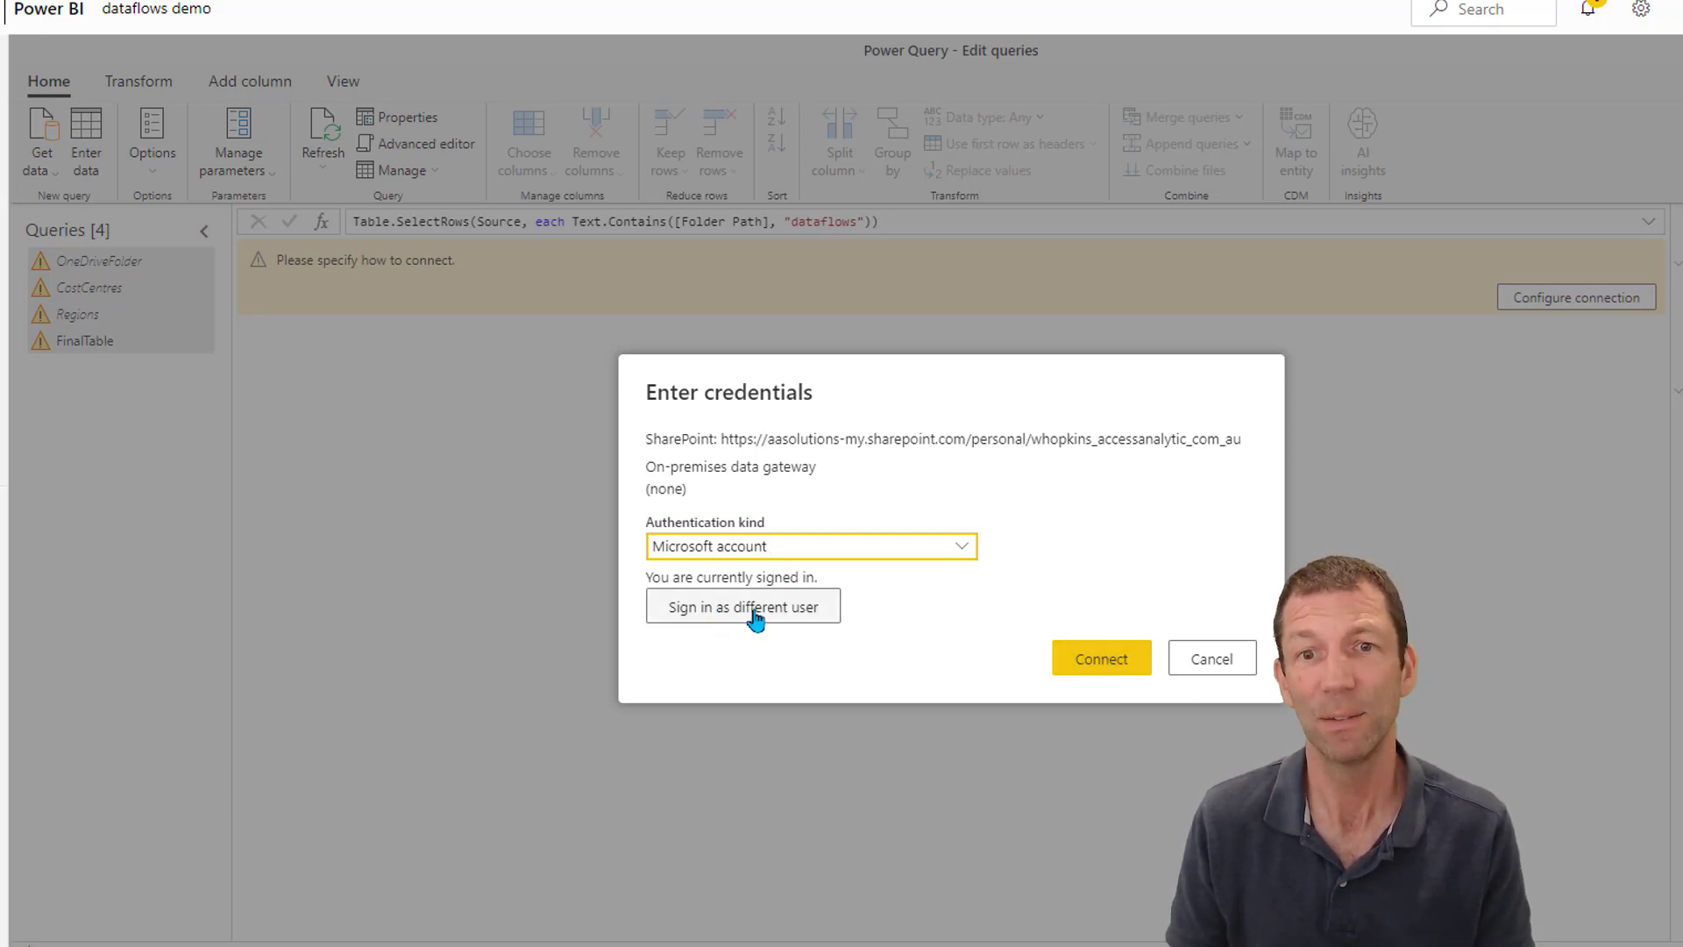
left_click(1104, 664)
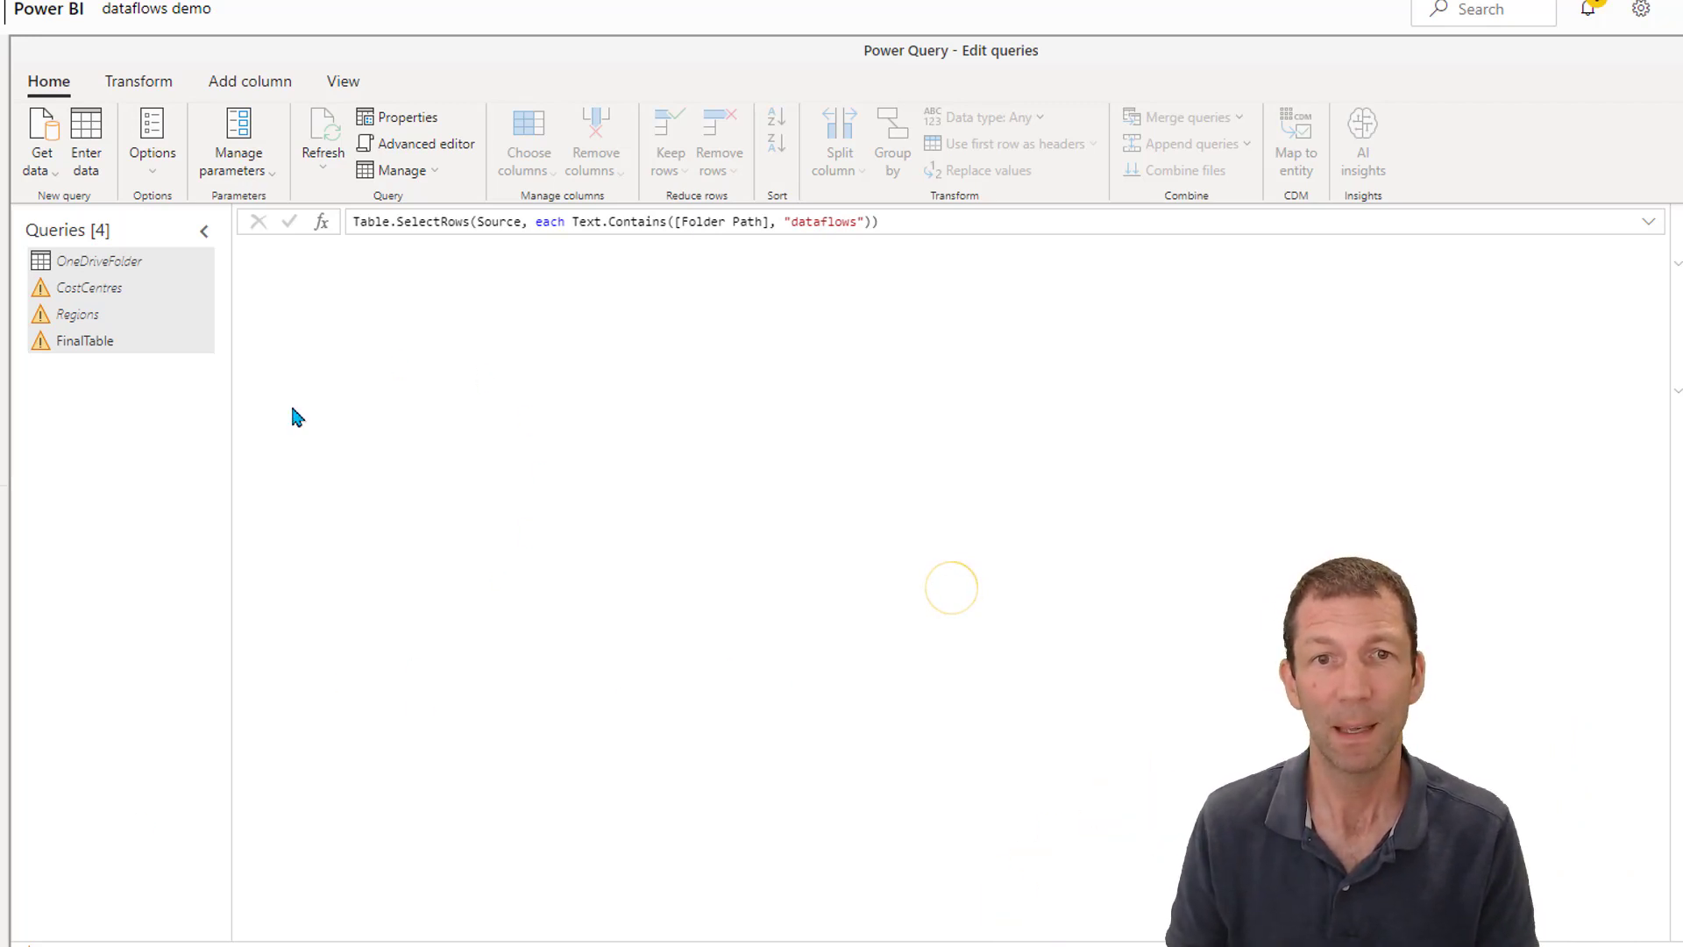
left_click(112, 342)
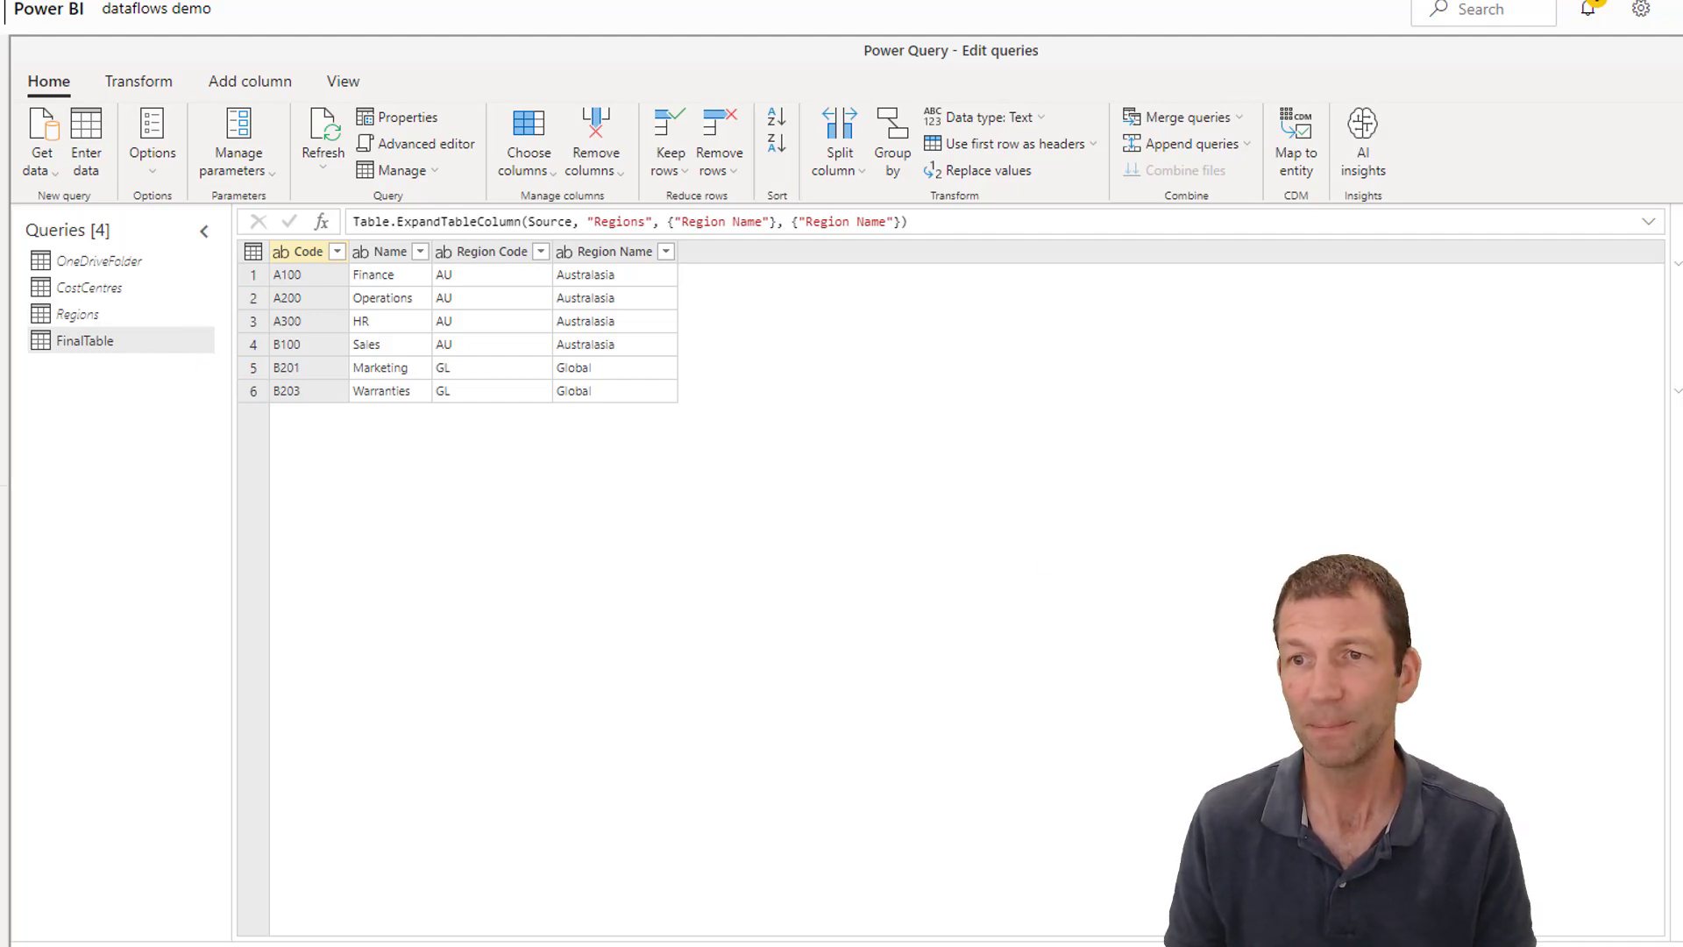
Check the Enable load setting of the Regions and FinalTable queries.
left_click(96, 317)
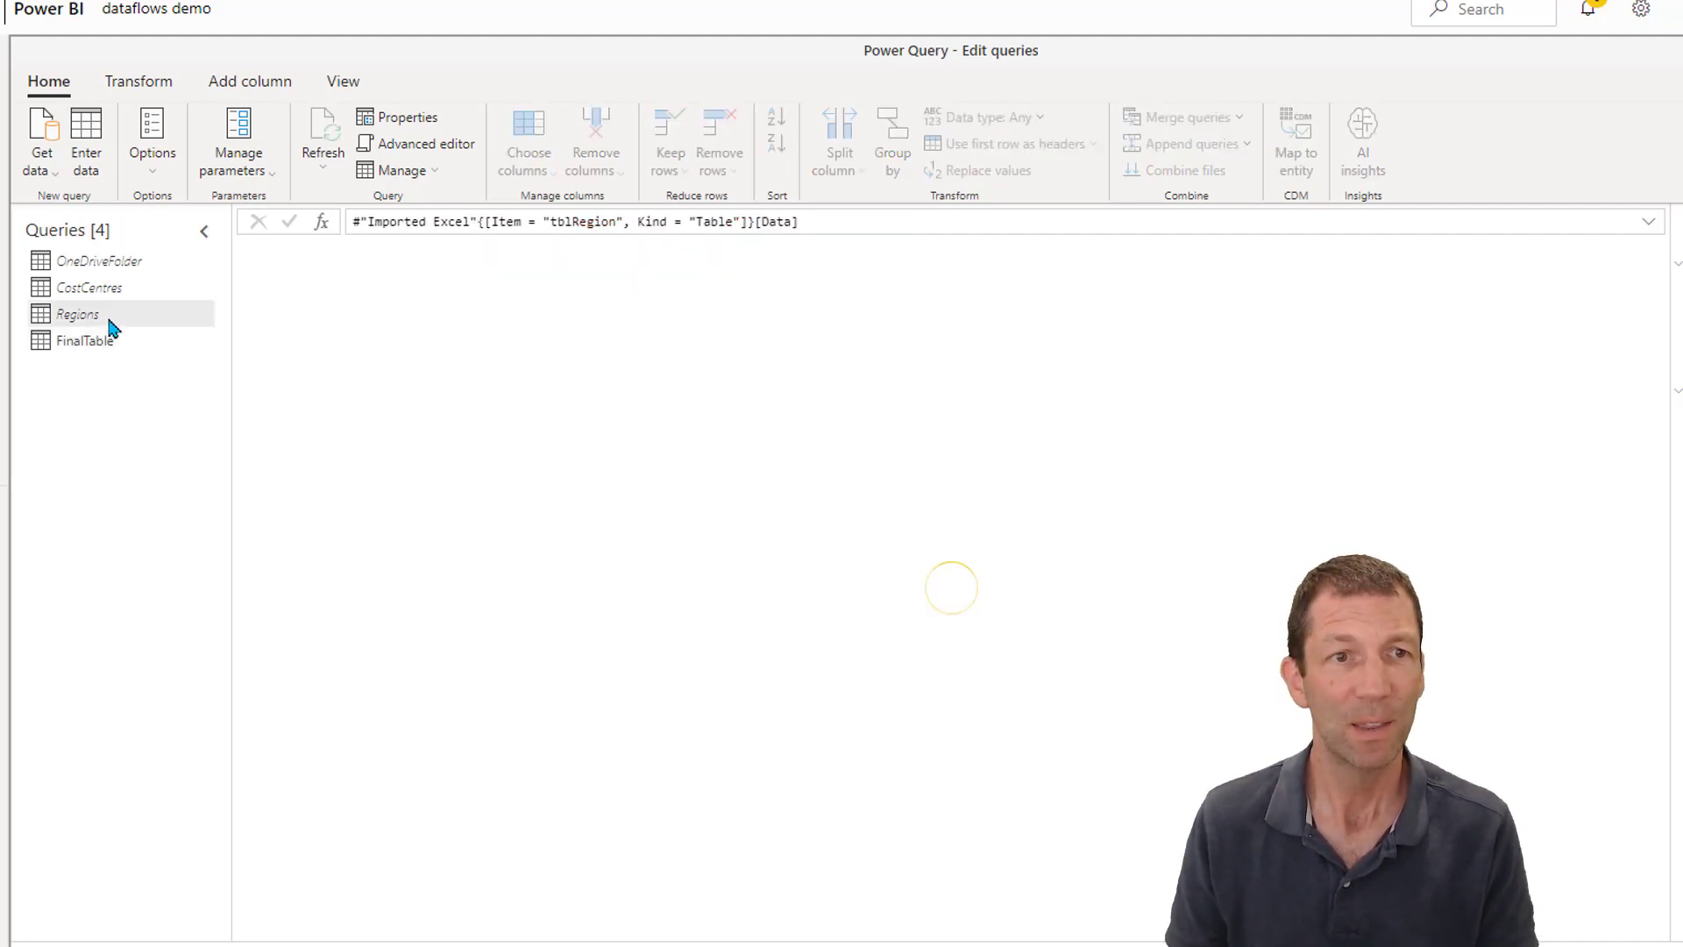
right_click(113, 324)
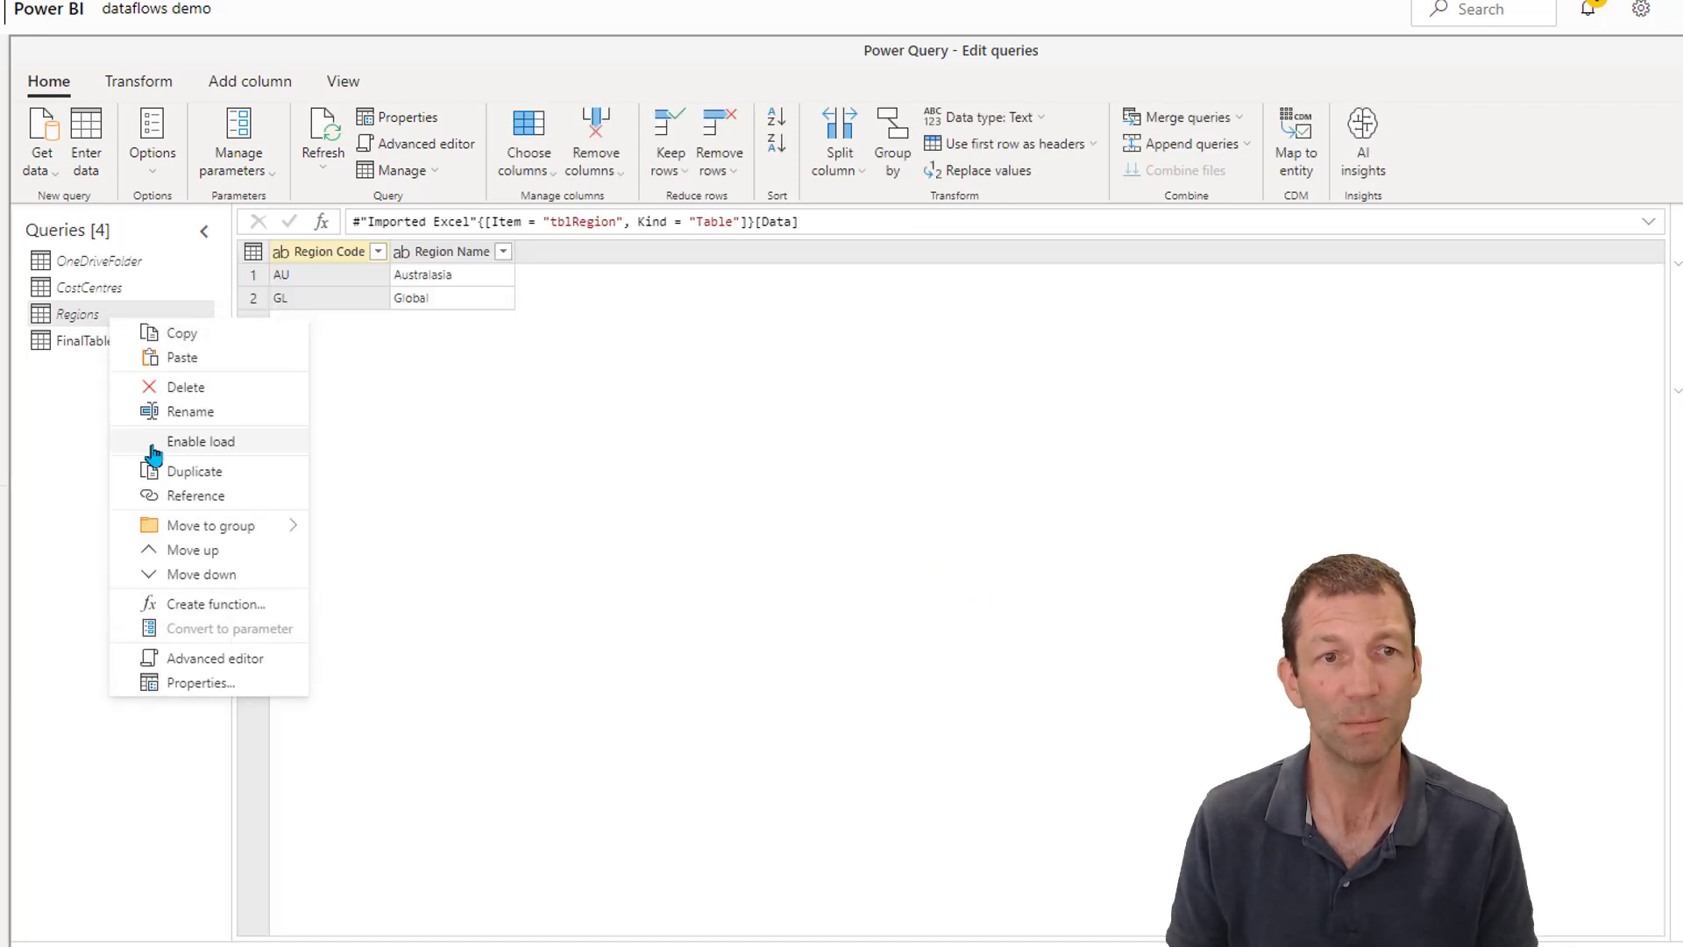
left_click(91, 346)
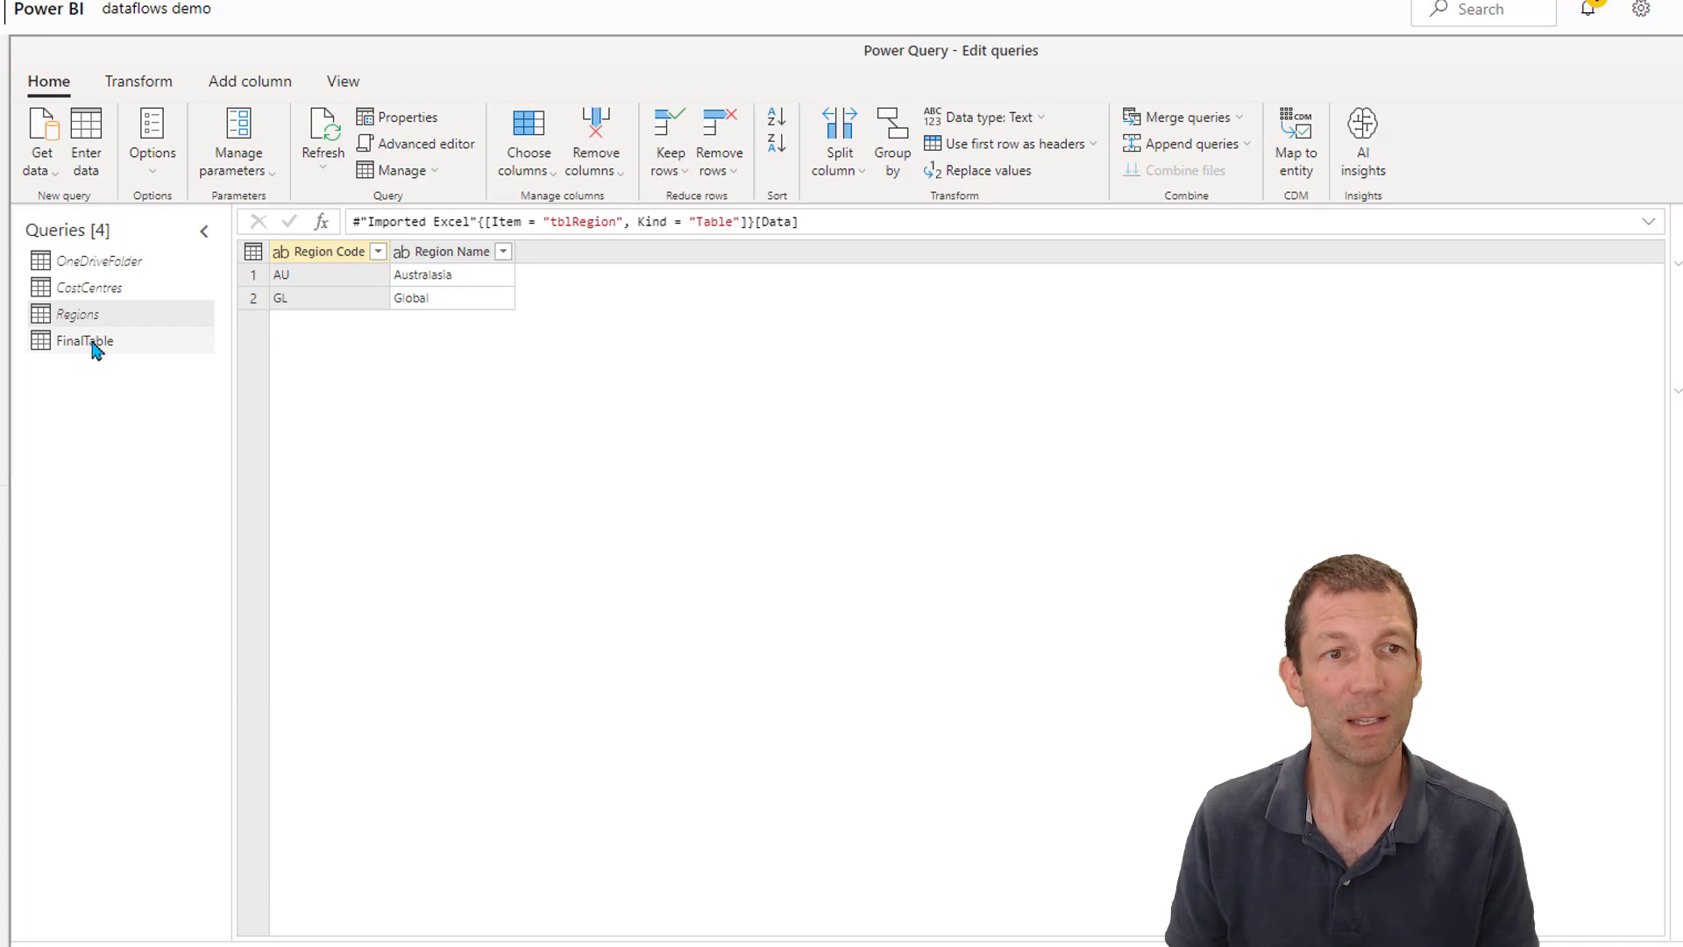
left_click(95, 344)
right_click(97, 345)
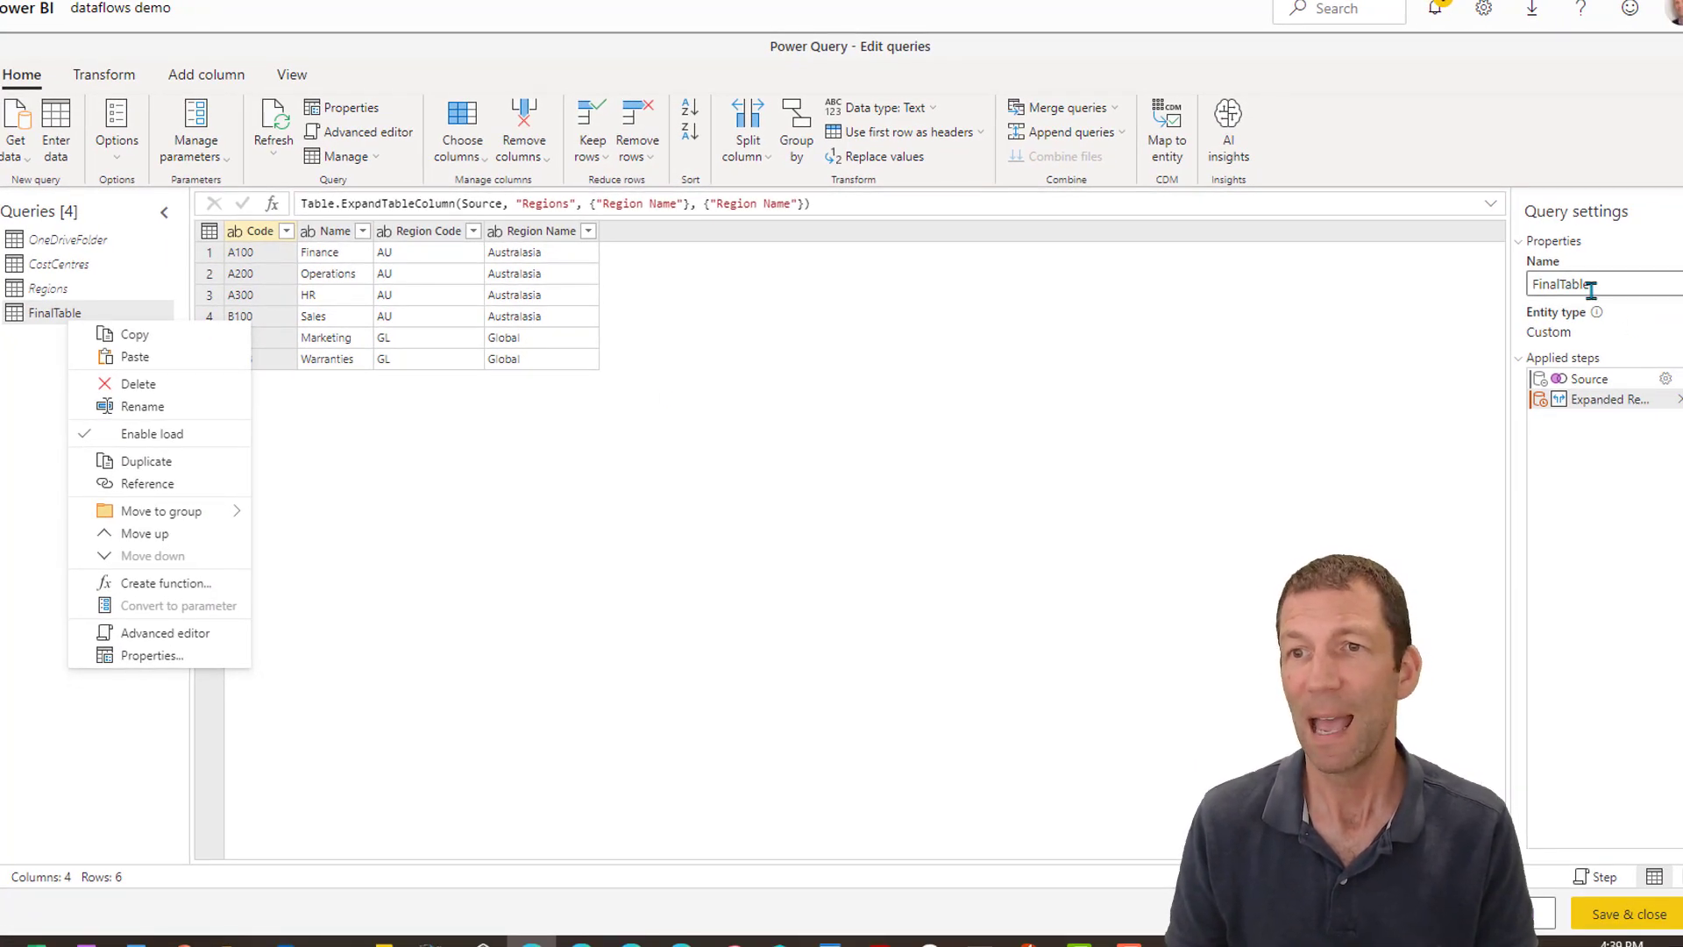
Save and close the queries, and save the dataflow under the name "Demo dataflow" without a description.
left_click(1611, 925)
left_click(1612, 928)
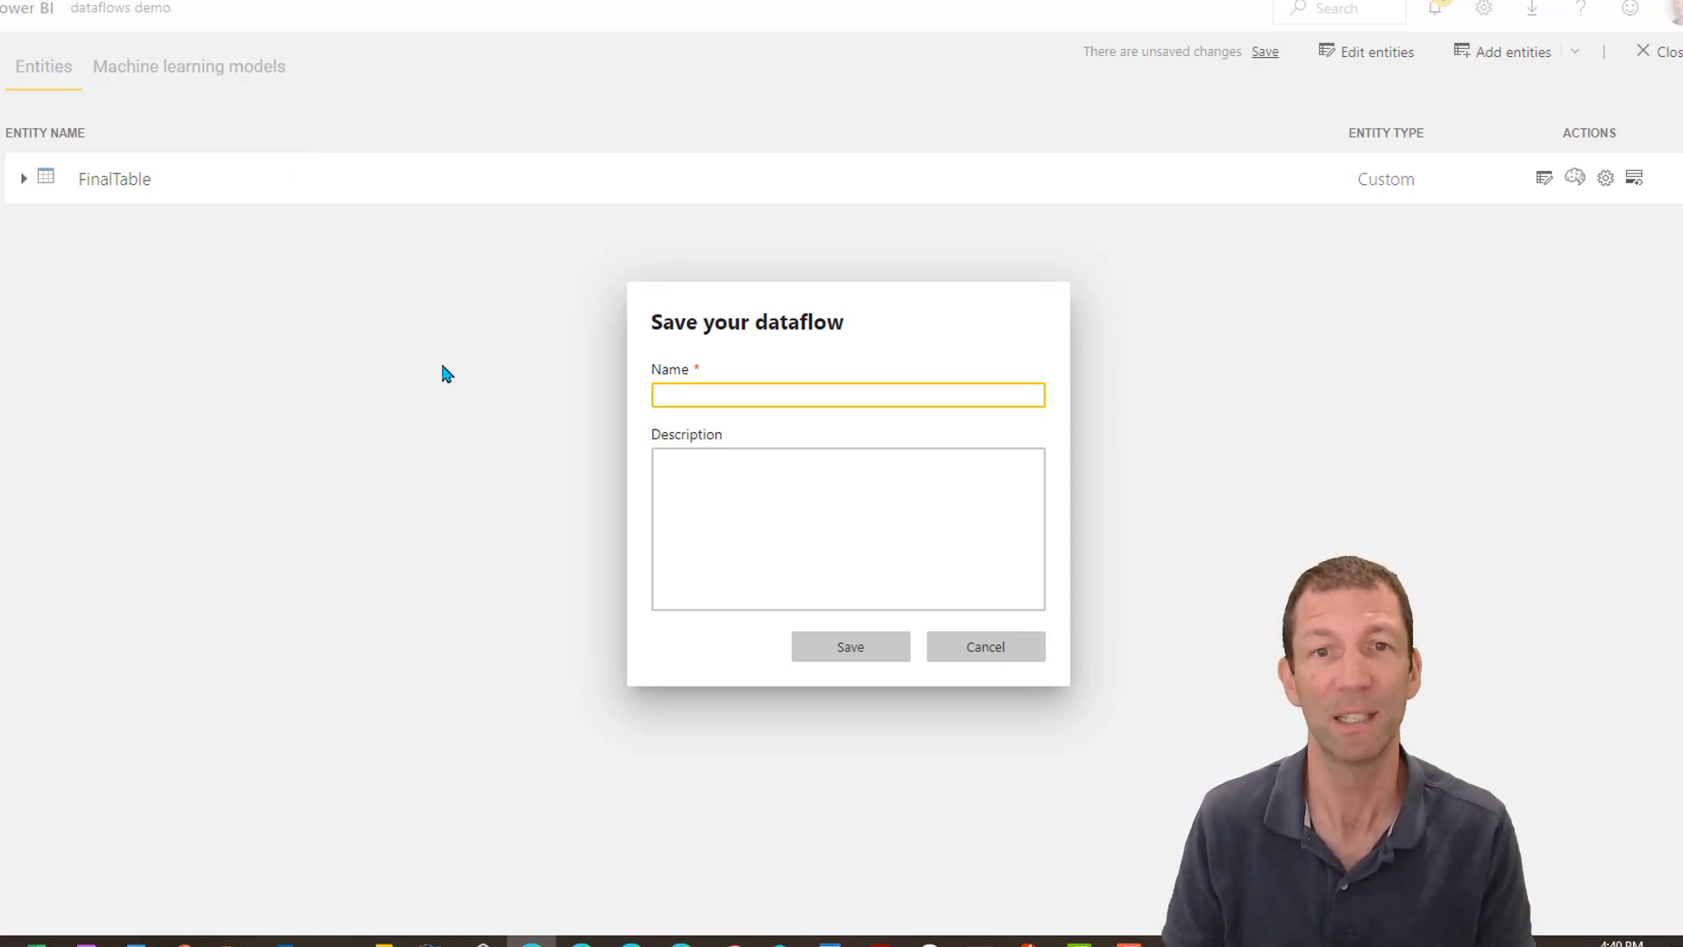
left_click(751, 388)
type("Demo")
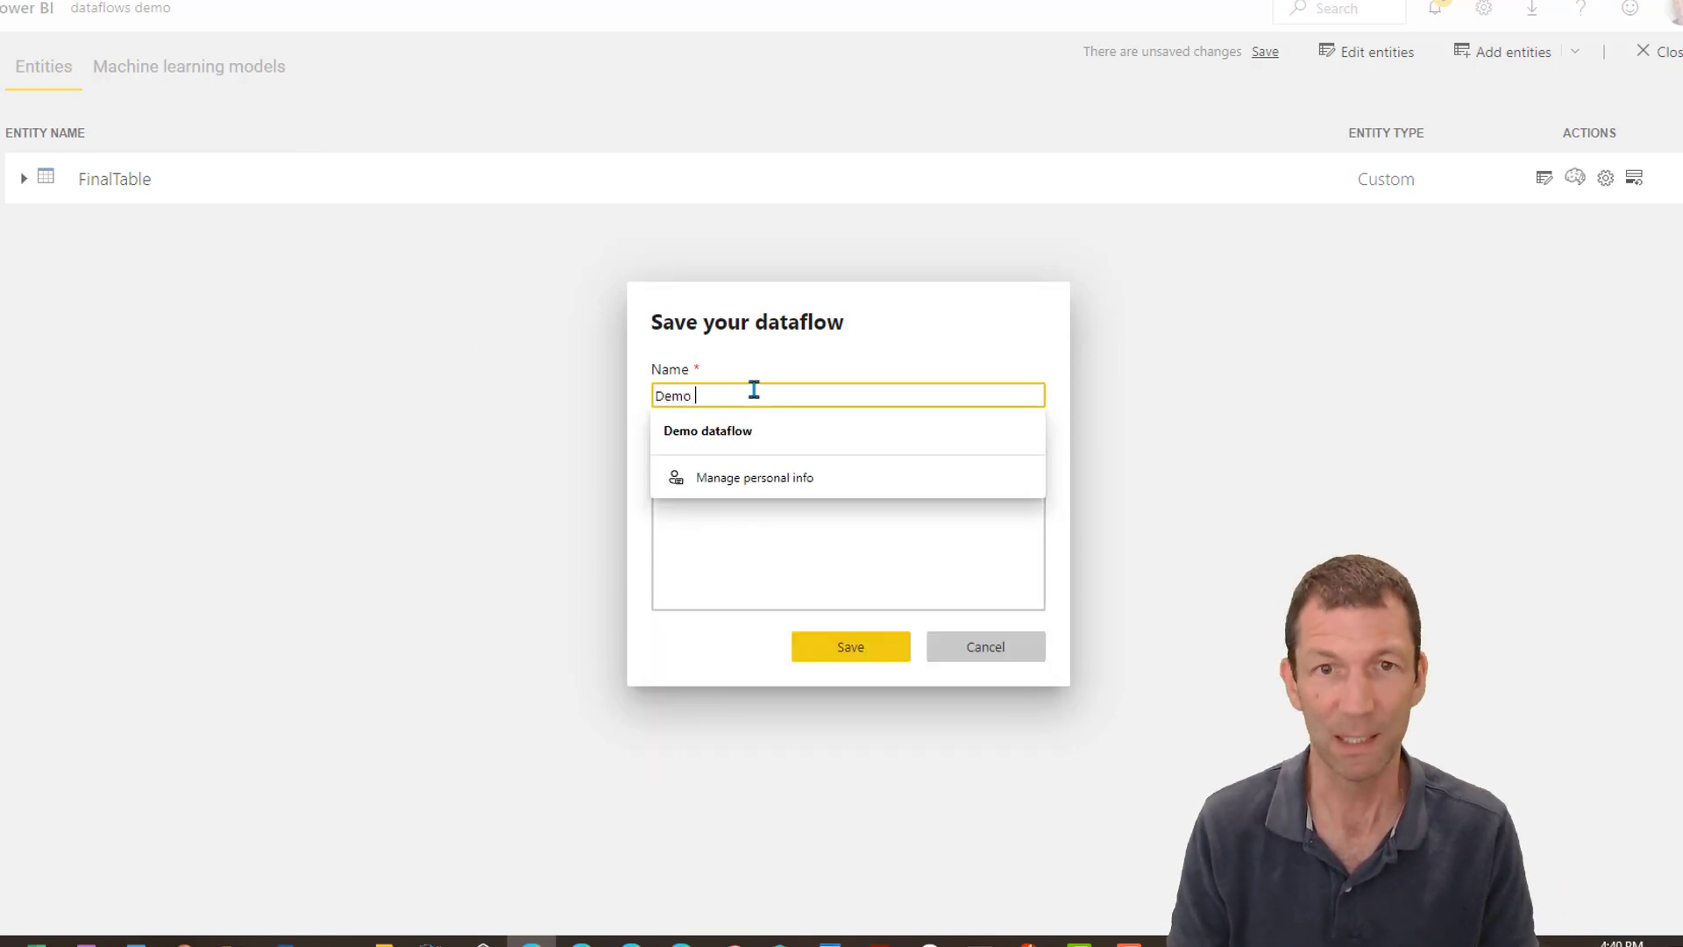
type(" dataflow")
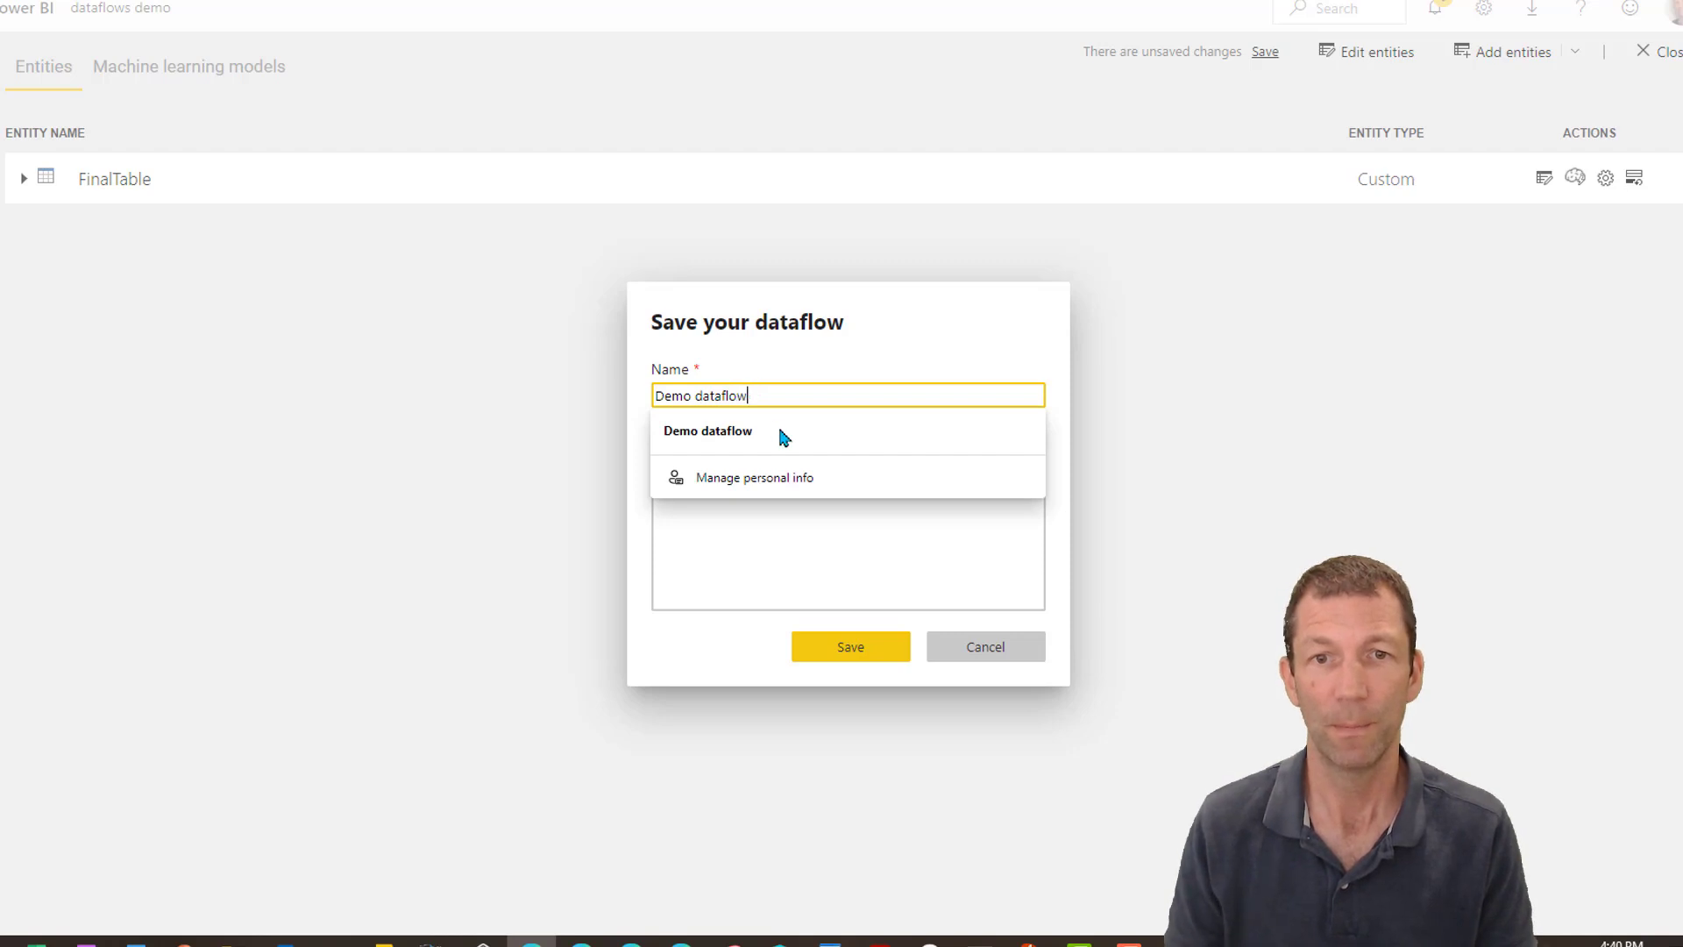
left_click(860, 543)
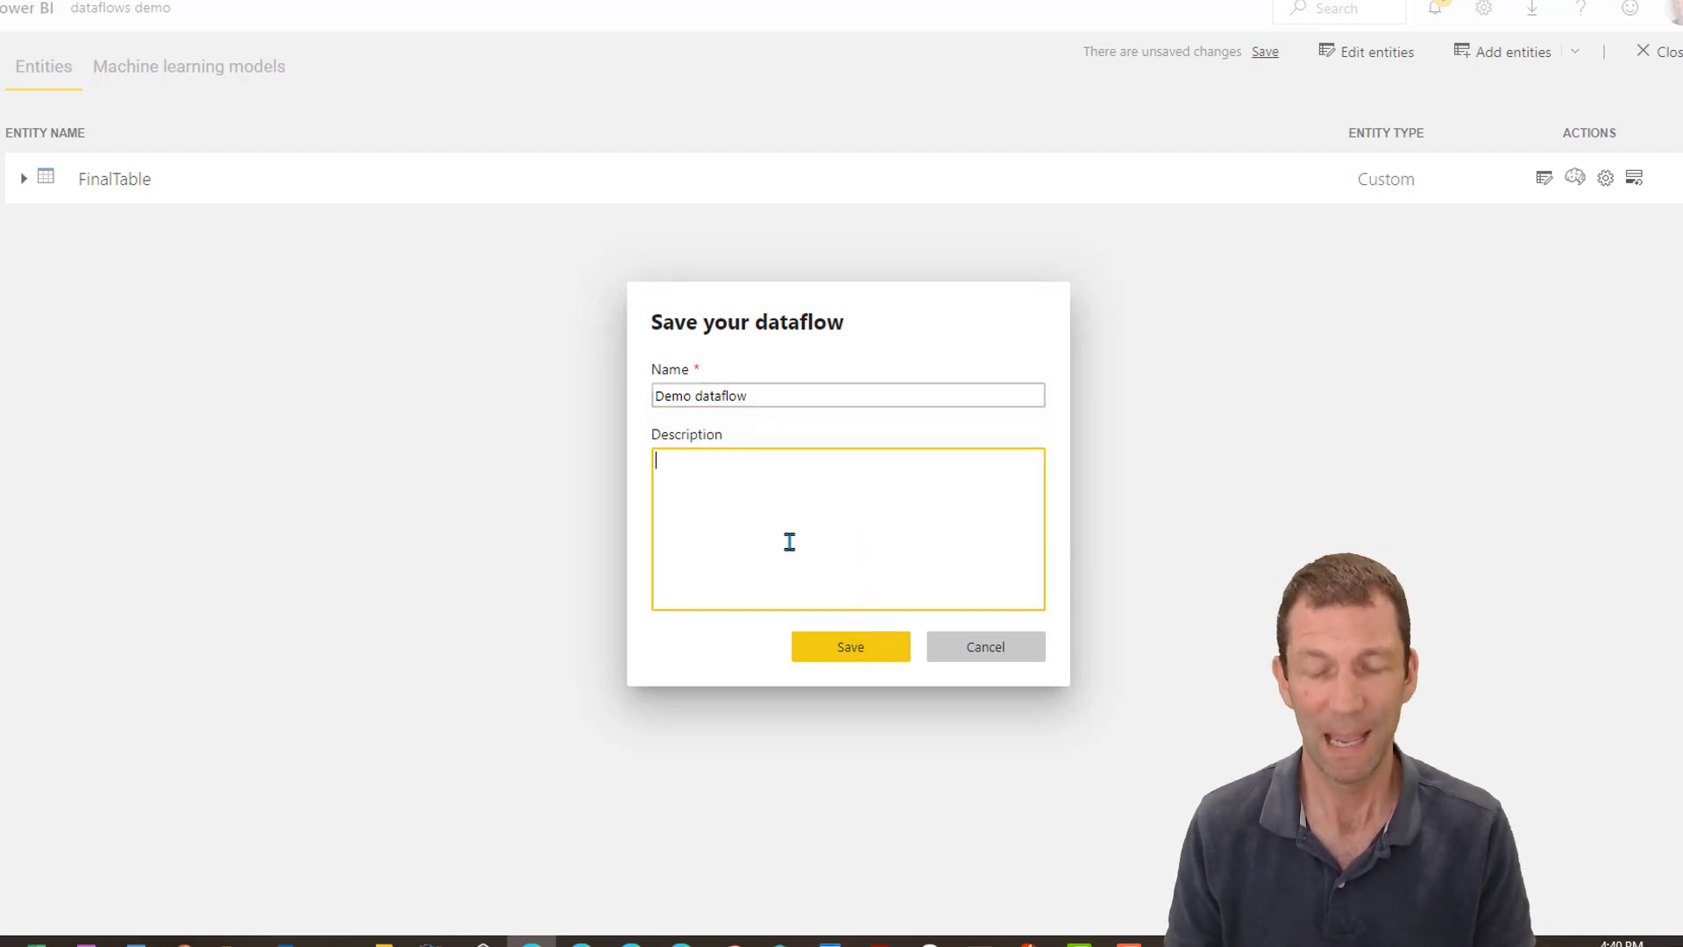
left_click(878, 661)
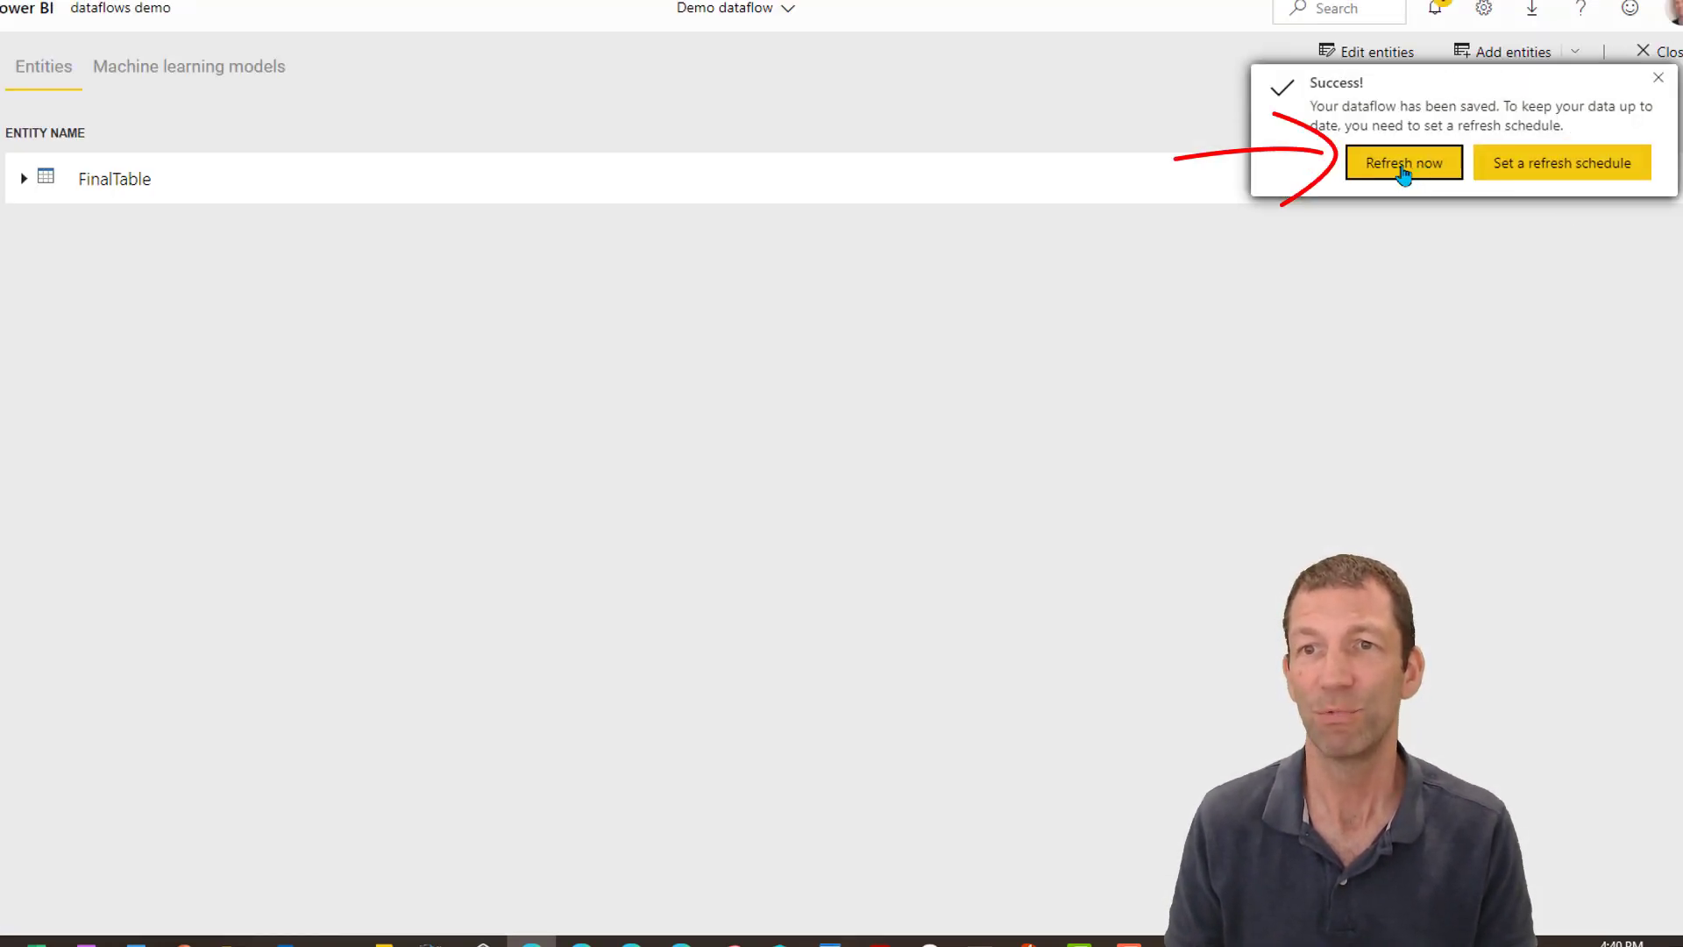
Refresh the saved dataflow immediately and return to the dataflows demo workspace.
left_click(1403, 171)
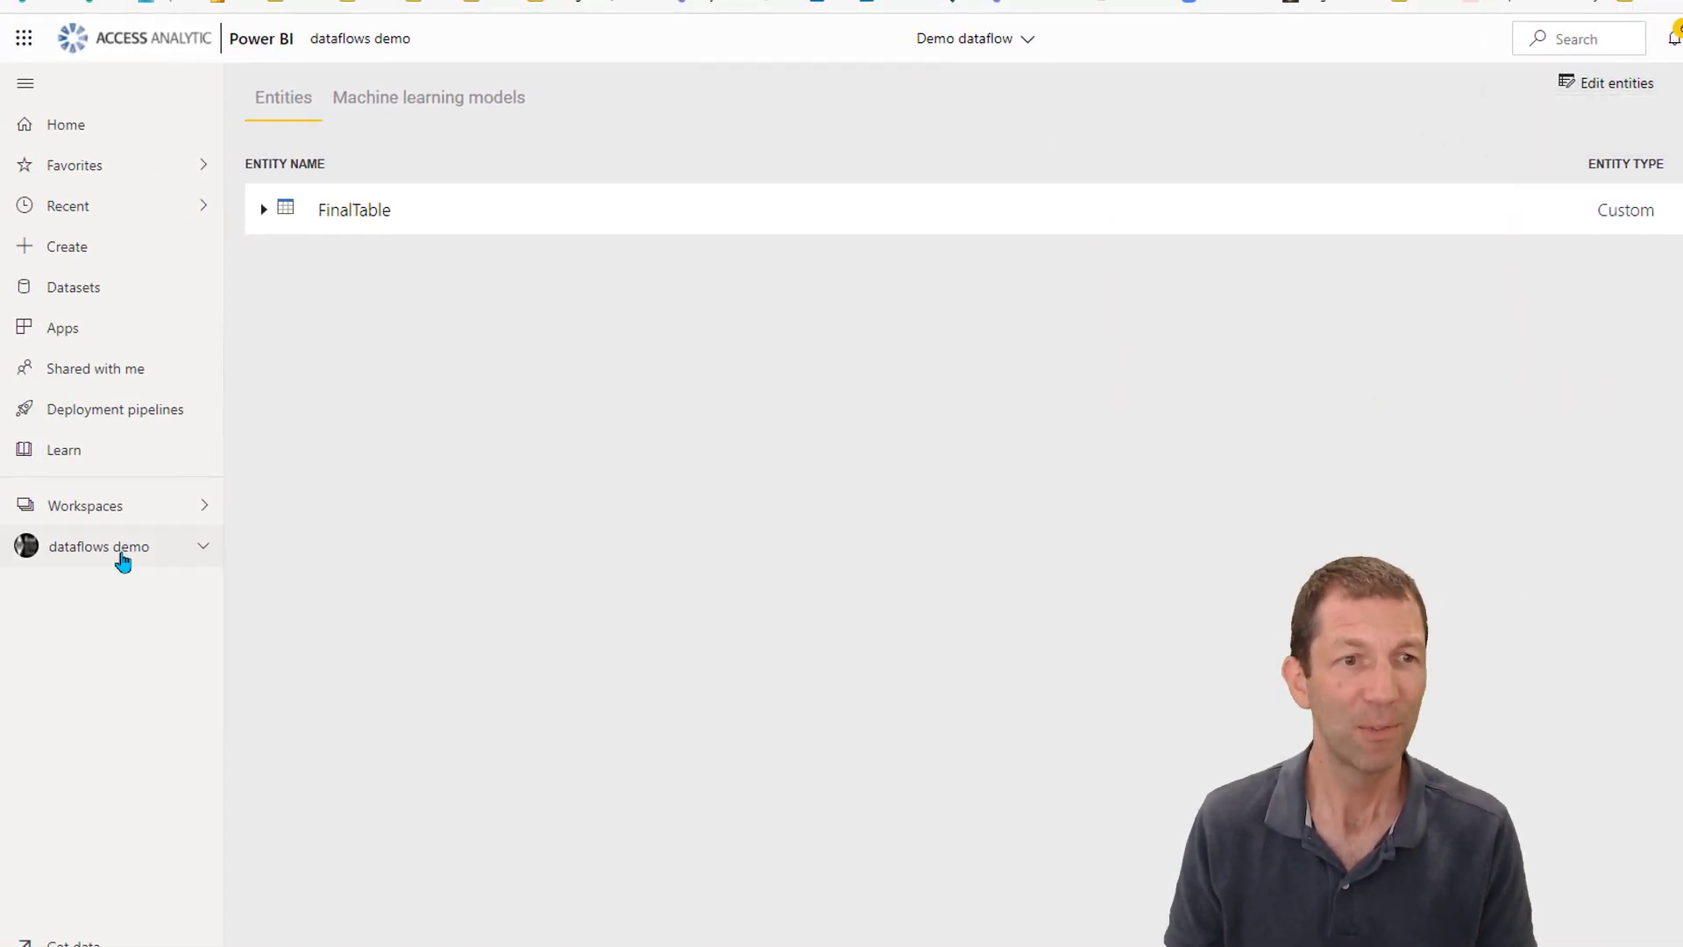
left_click(130, 548)
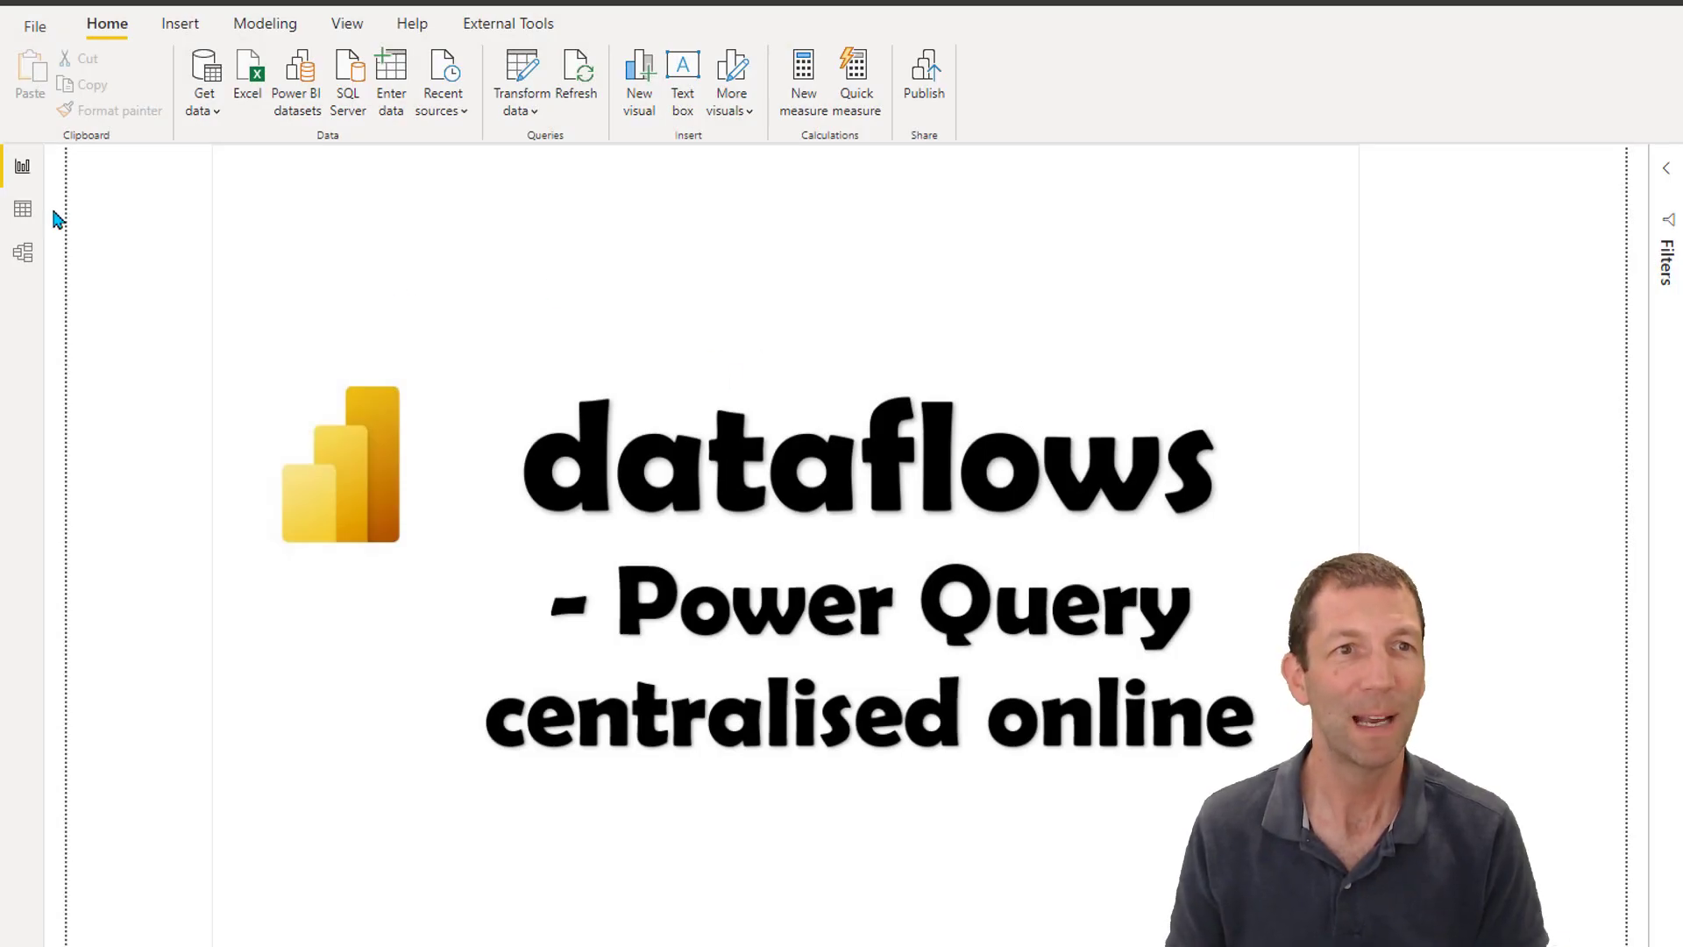
In Power BI Desktop, connect to Power BI dataflows as a data source, signing in with the existing organizational account.
left_click(216, 107)
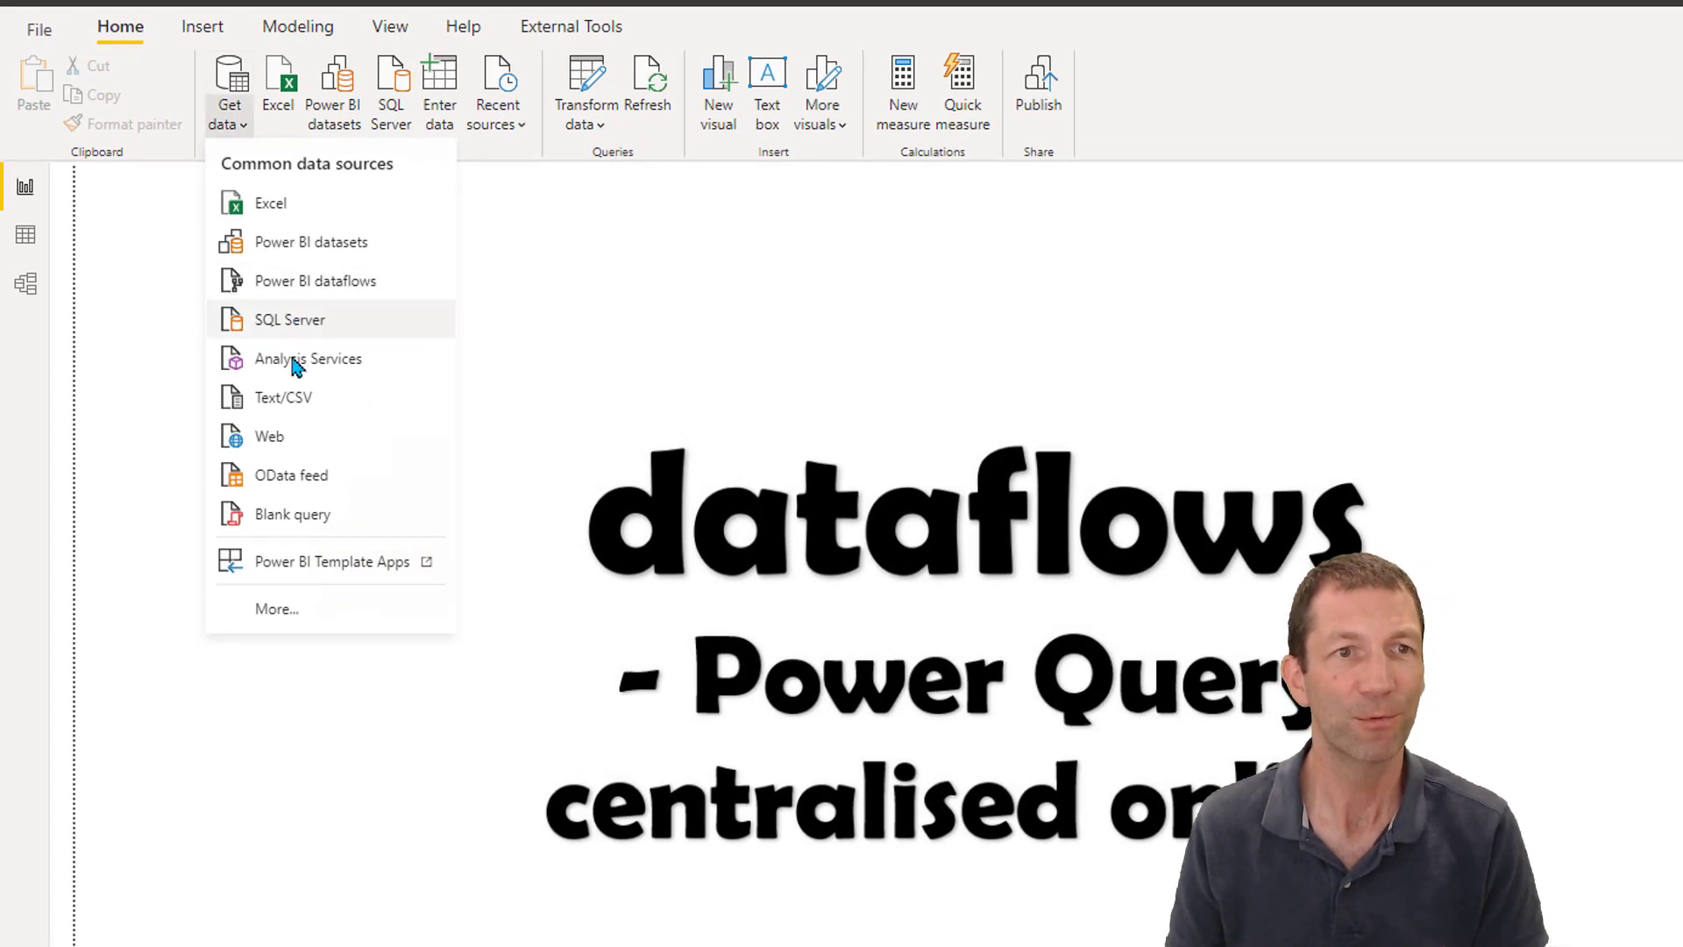
left_click(338, 282)
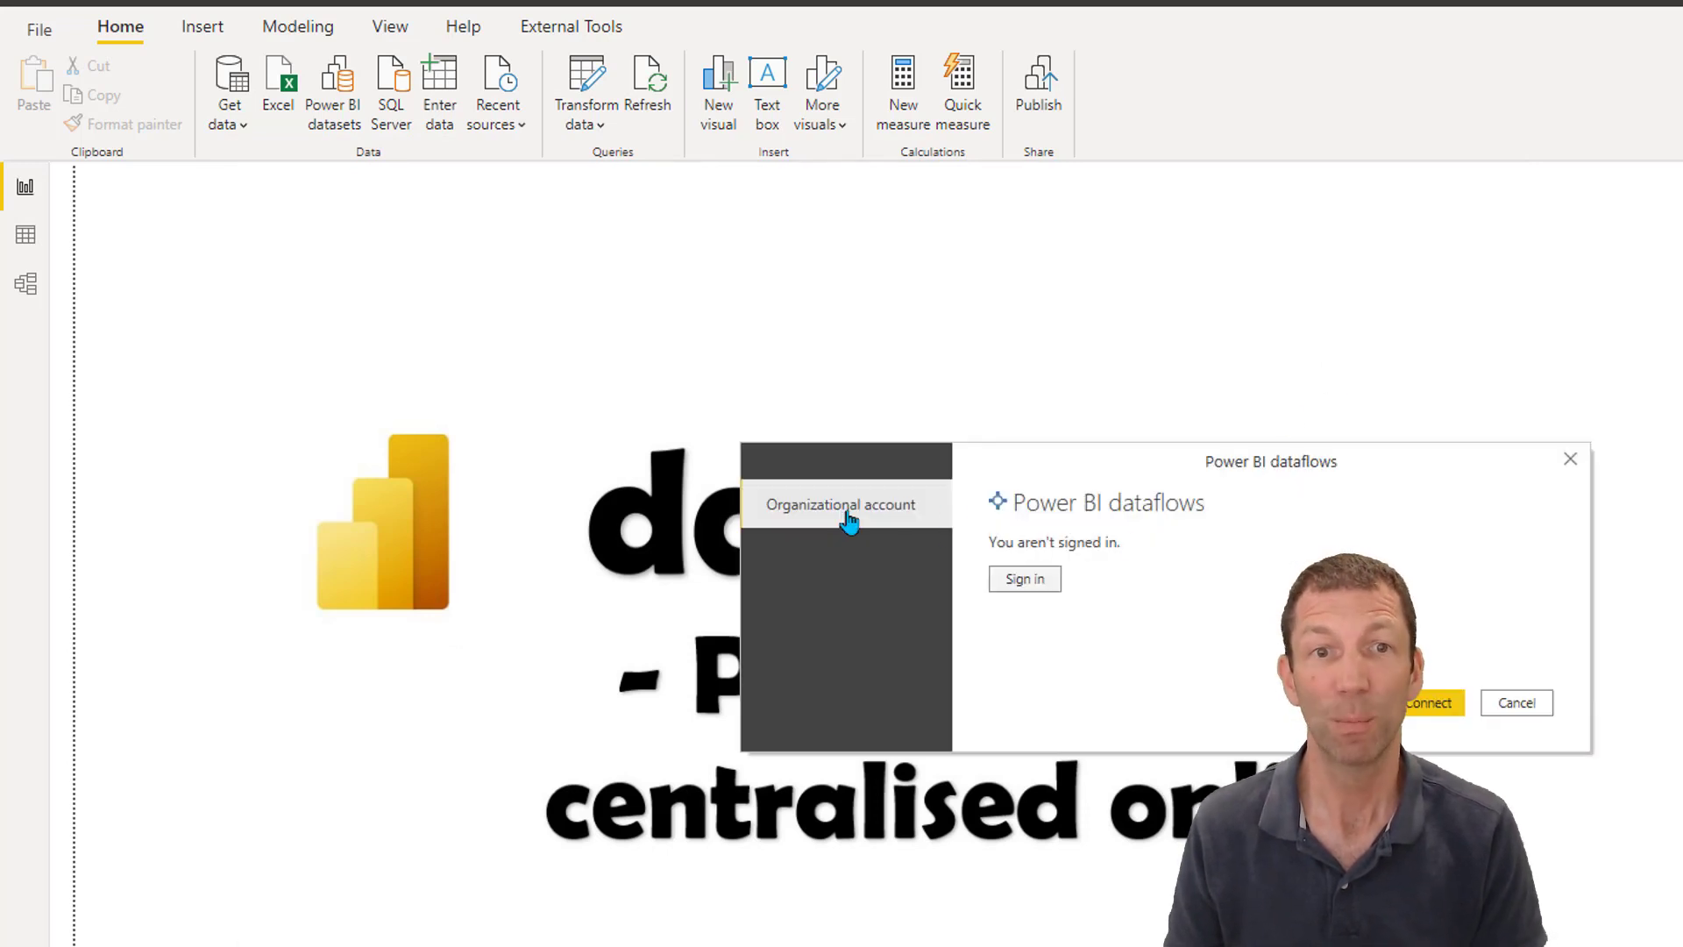
left_click(1024, 579)
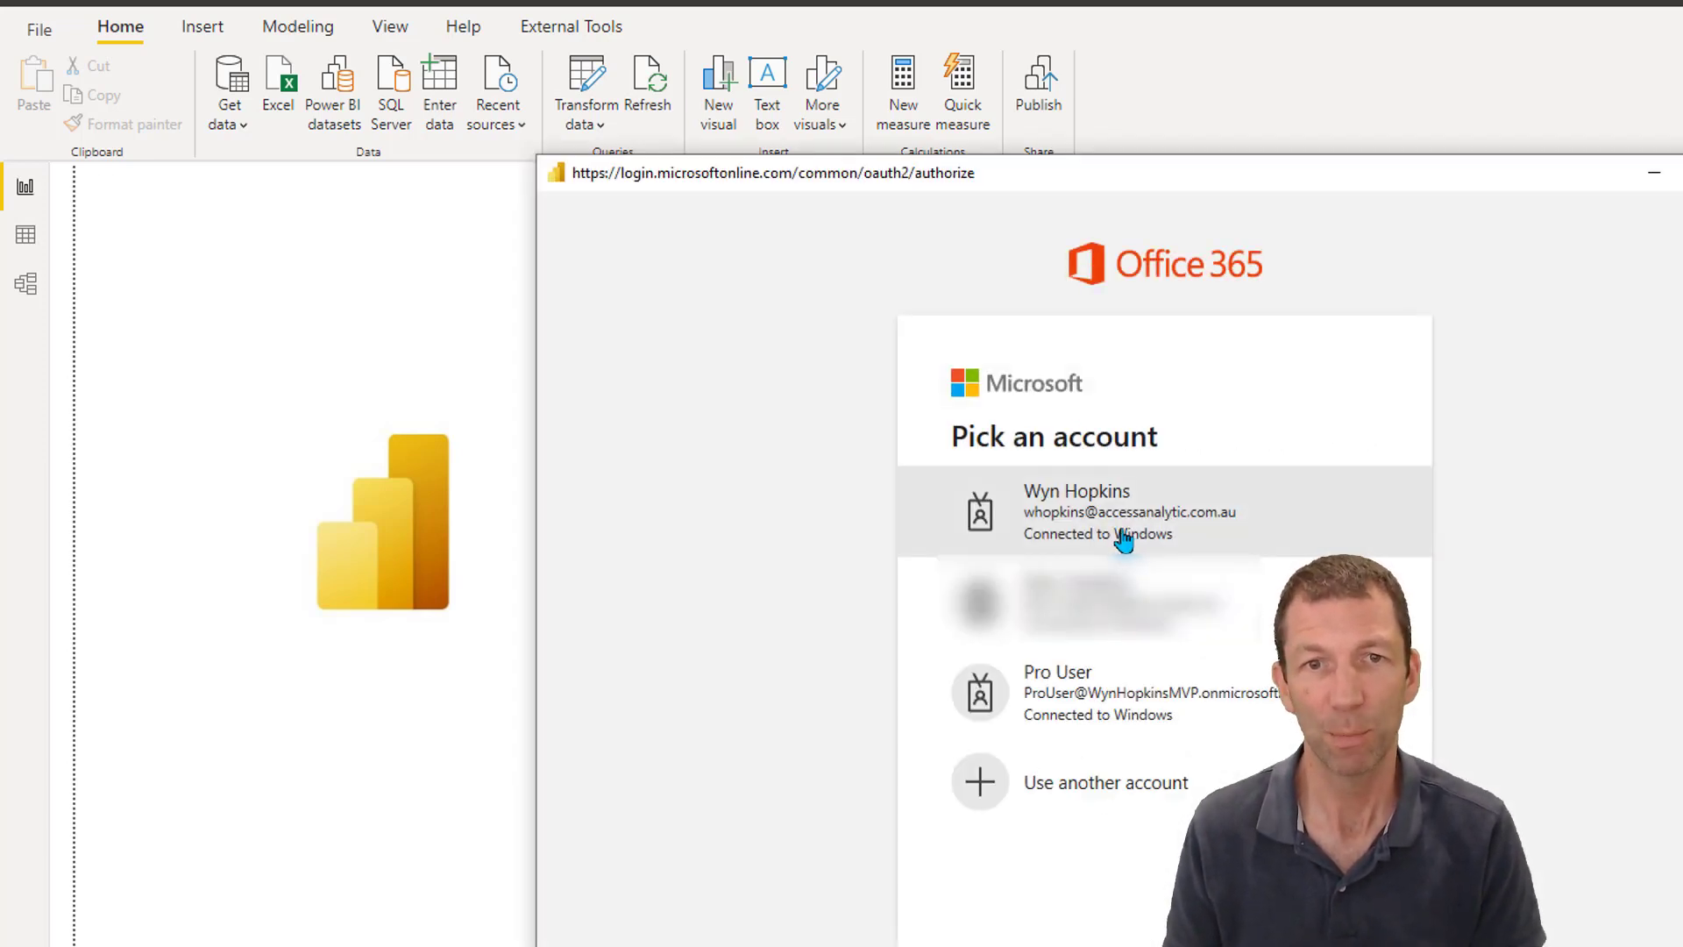
left_click(1124, 540)
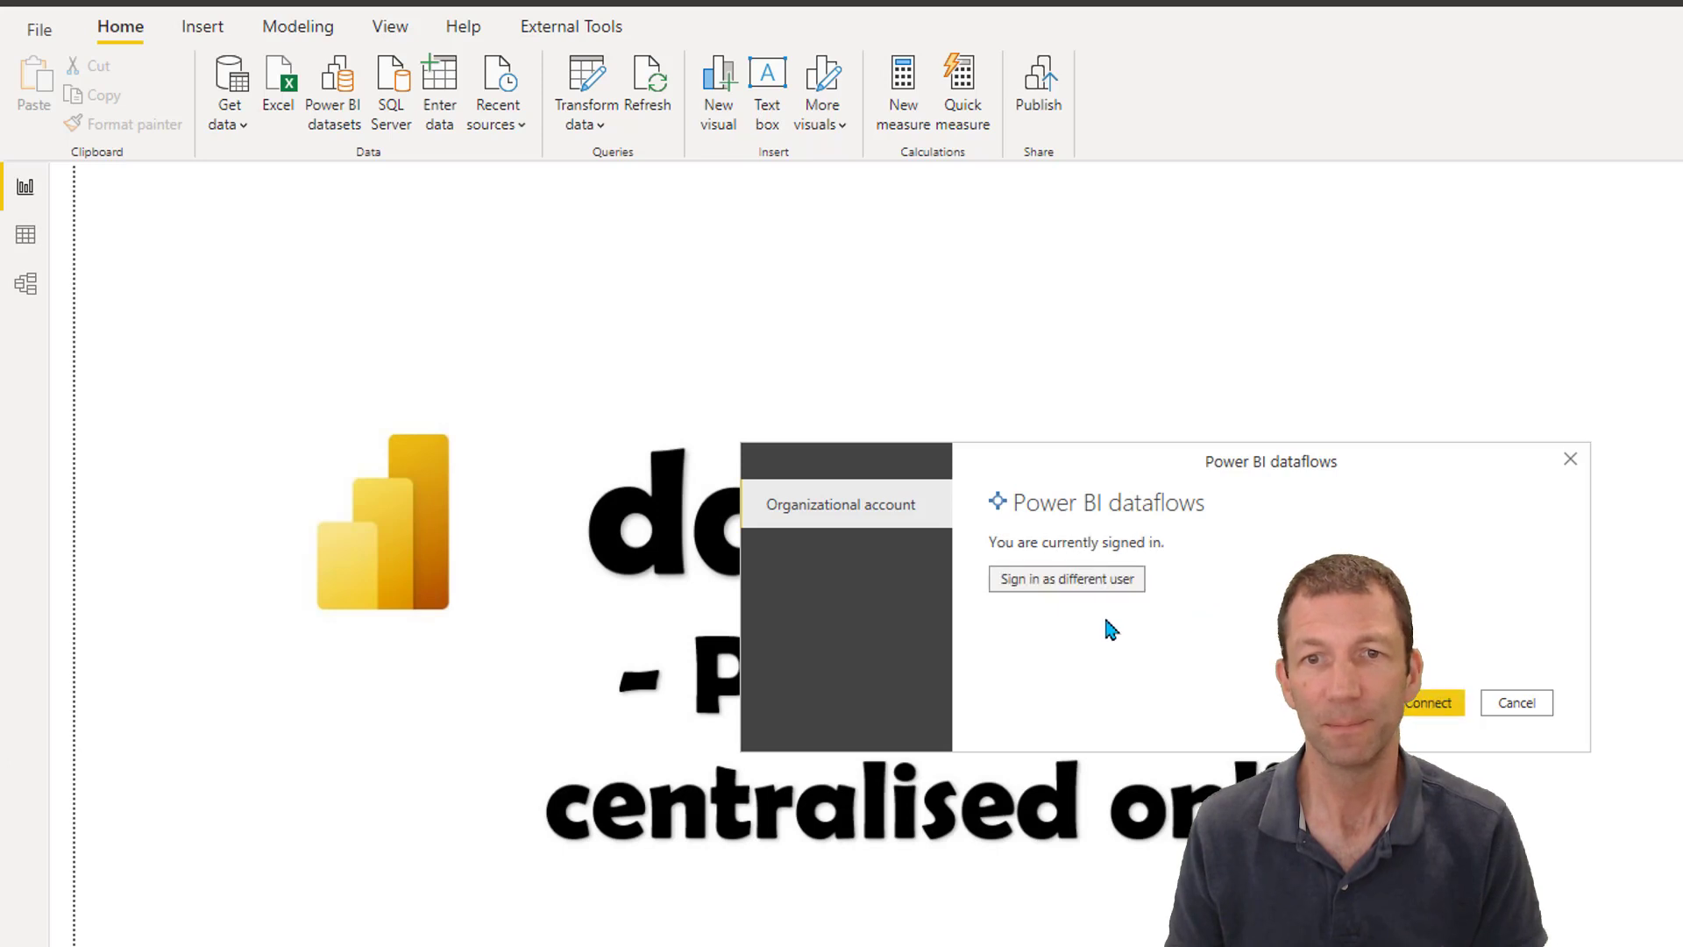
left_click(1439, 701)
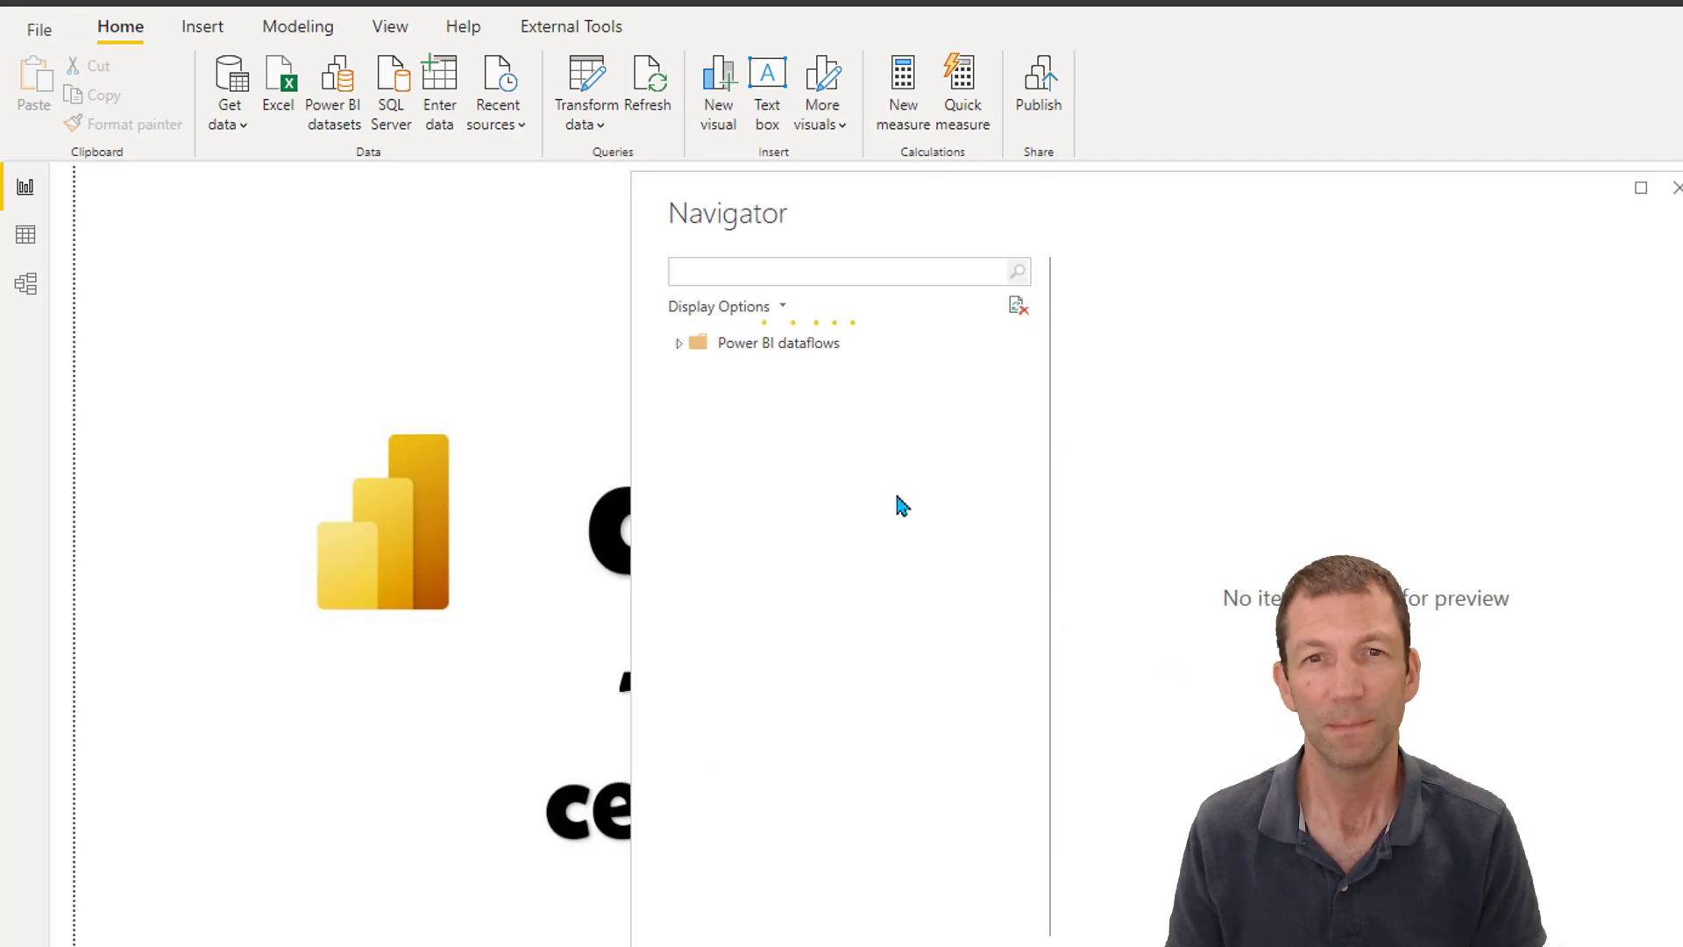
Bring FinalTable from the Demo dataflow in the dataflows demo workspace into Power Query, and close the editor without applying the changes.
left_click(680, 343)
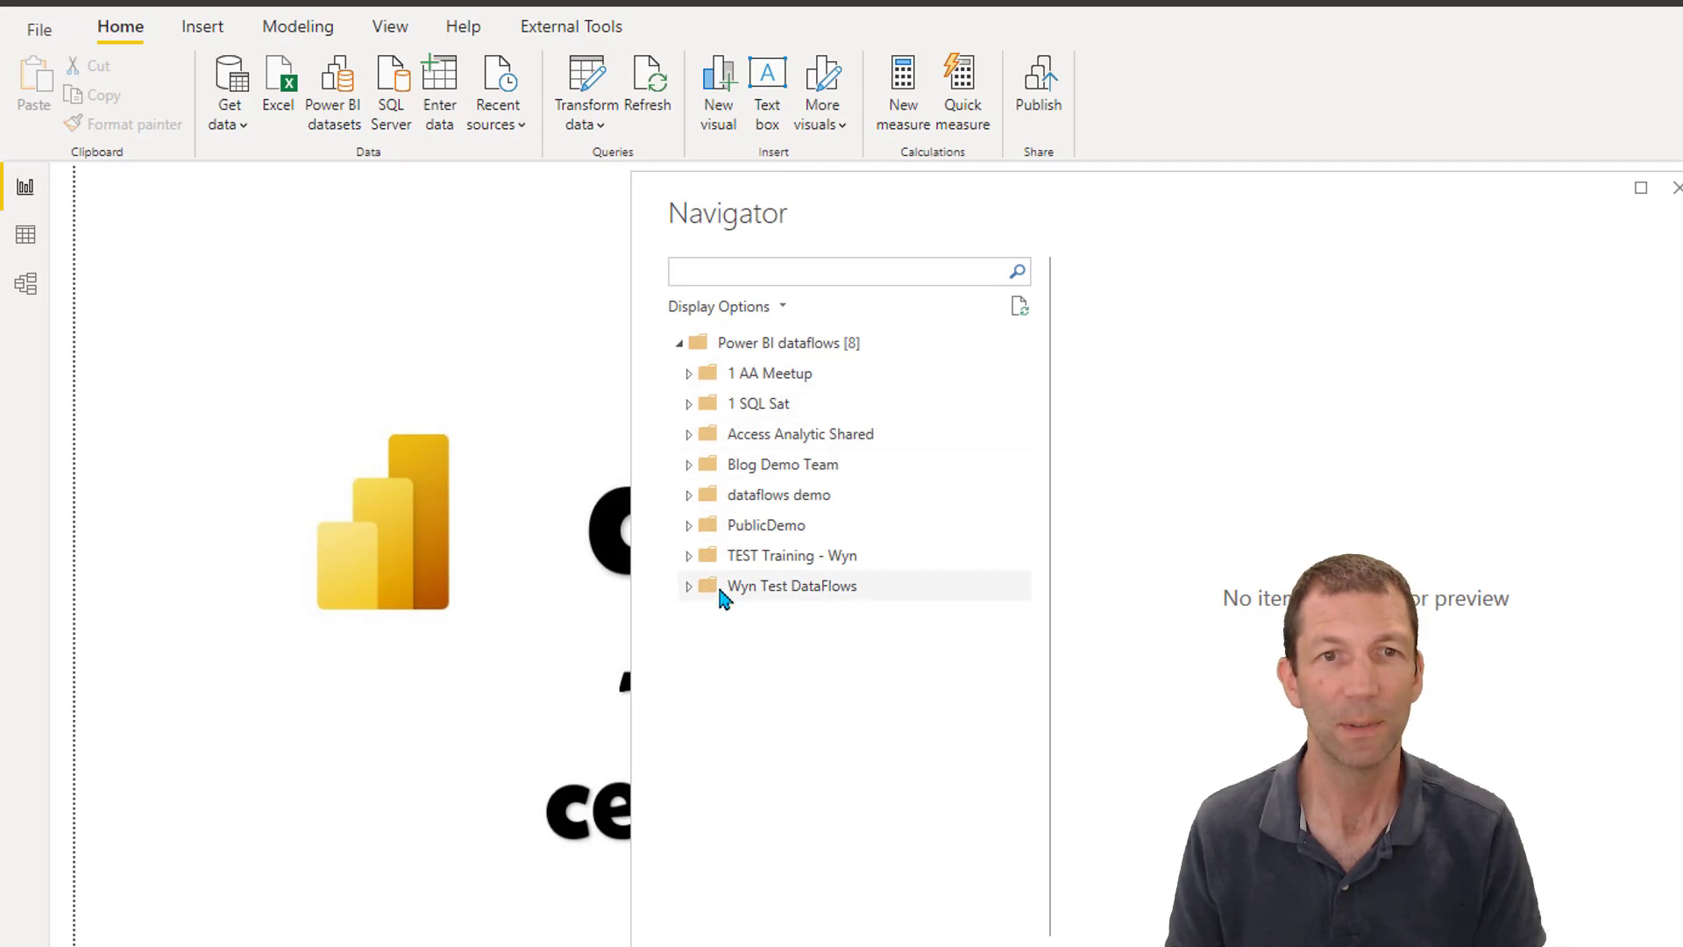
left_click(690, 497)
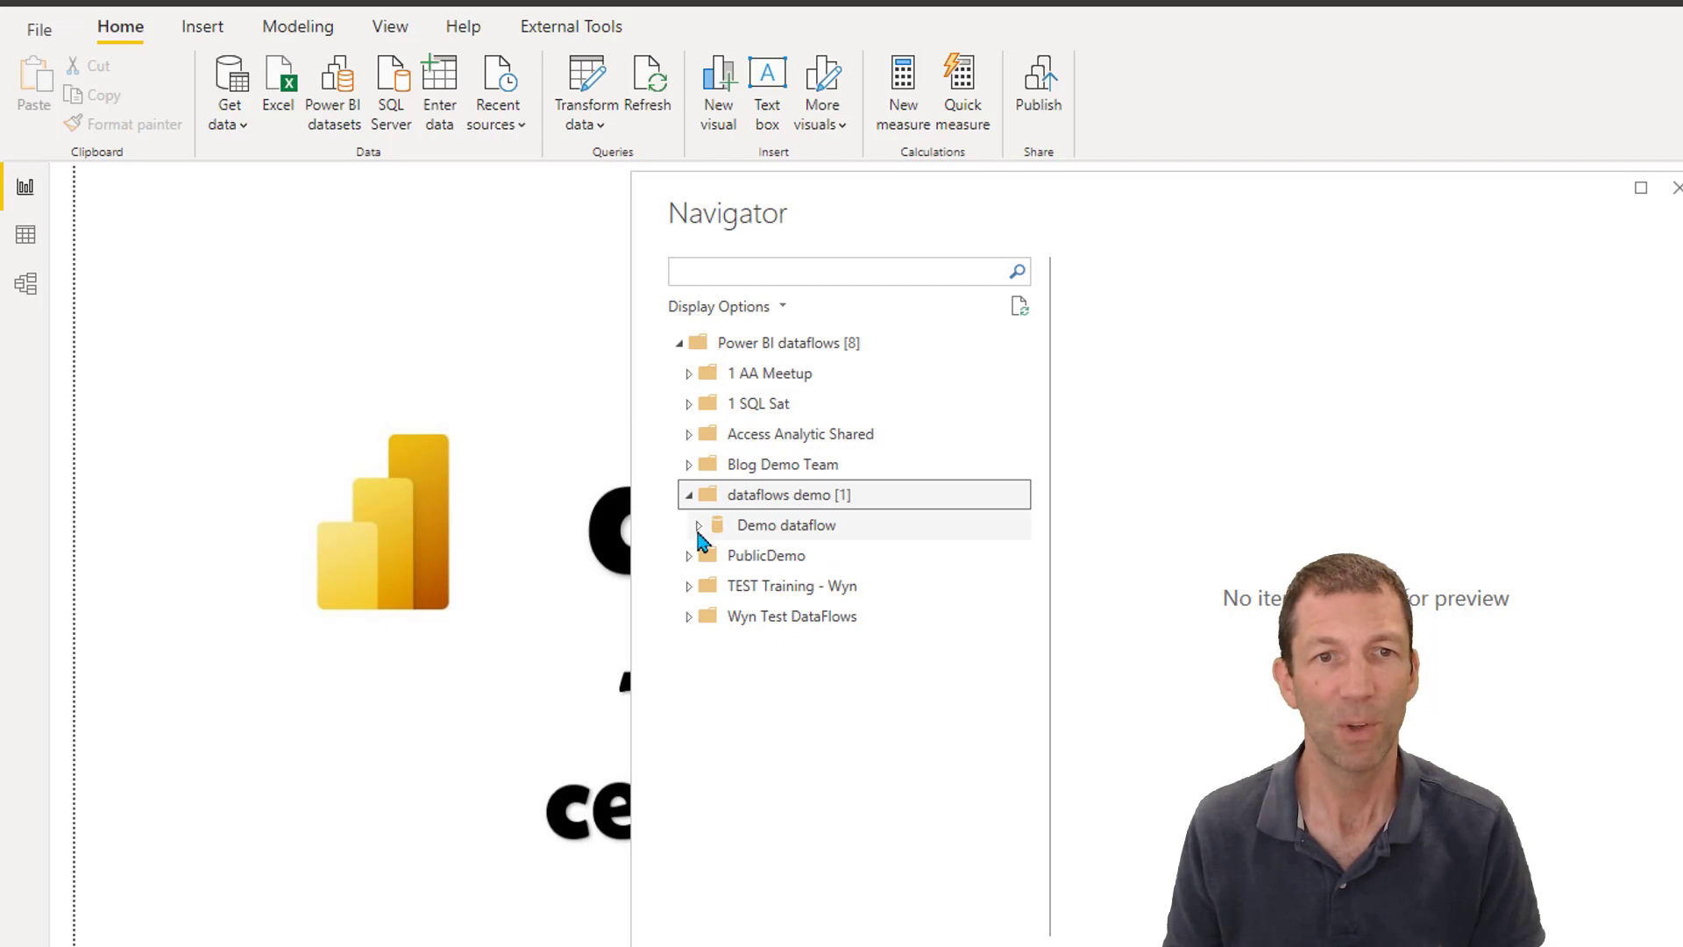
left_click(786, 532)
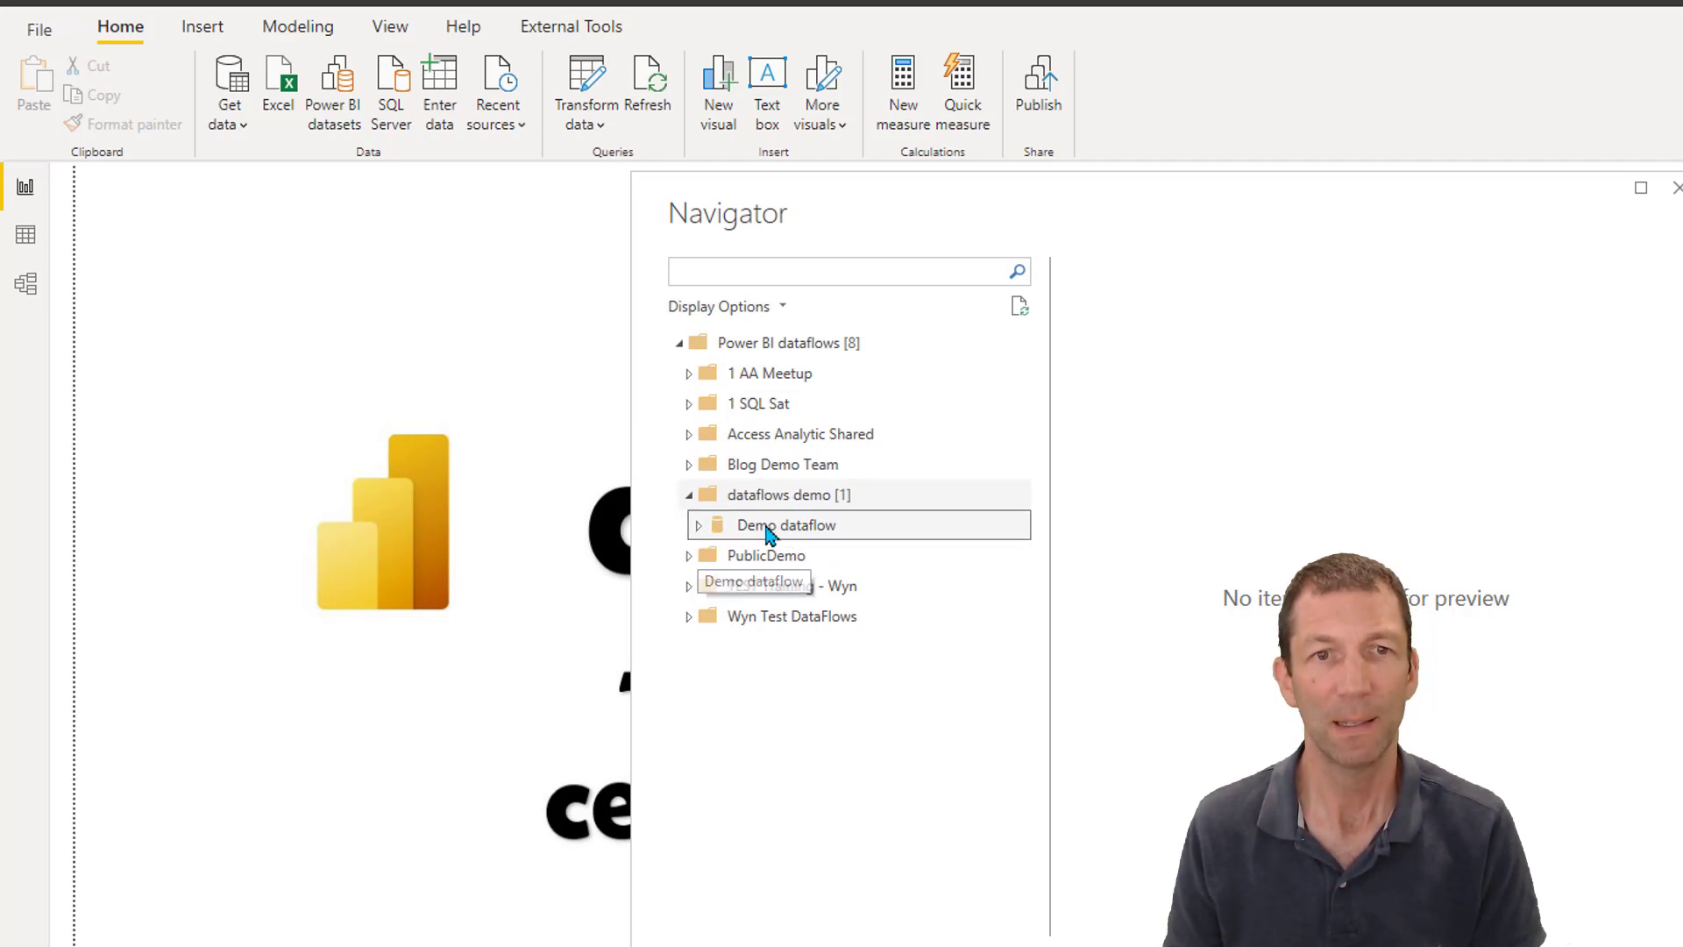
left_click(786, 560)
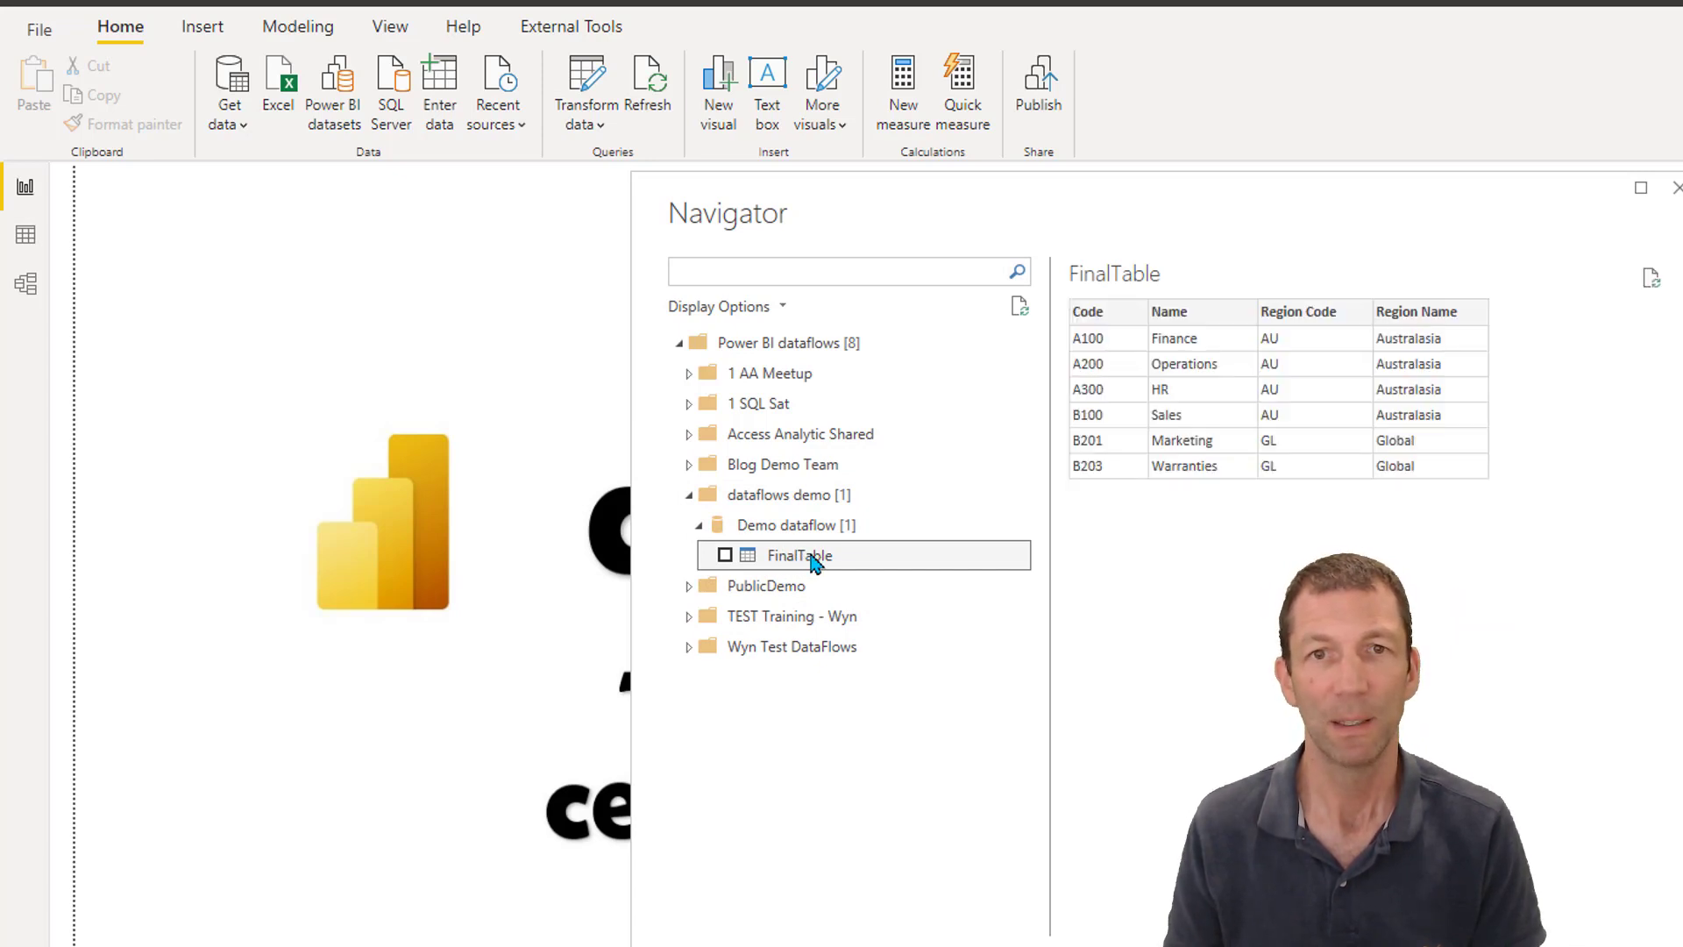
right_click(814, 561)
left_click(885, 568)
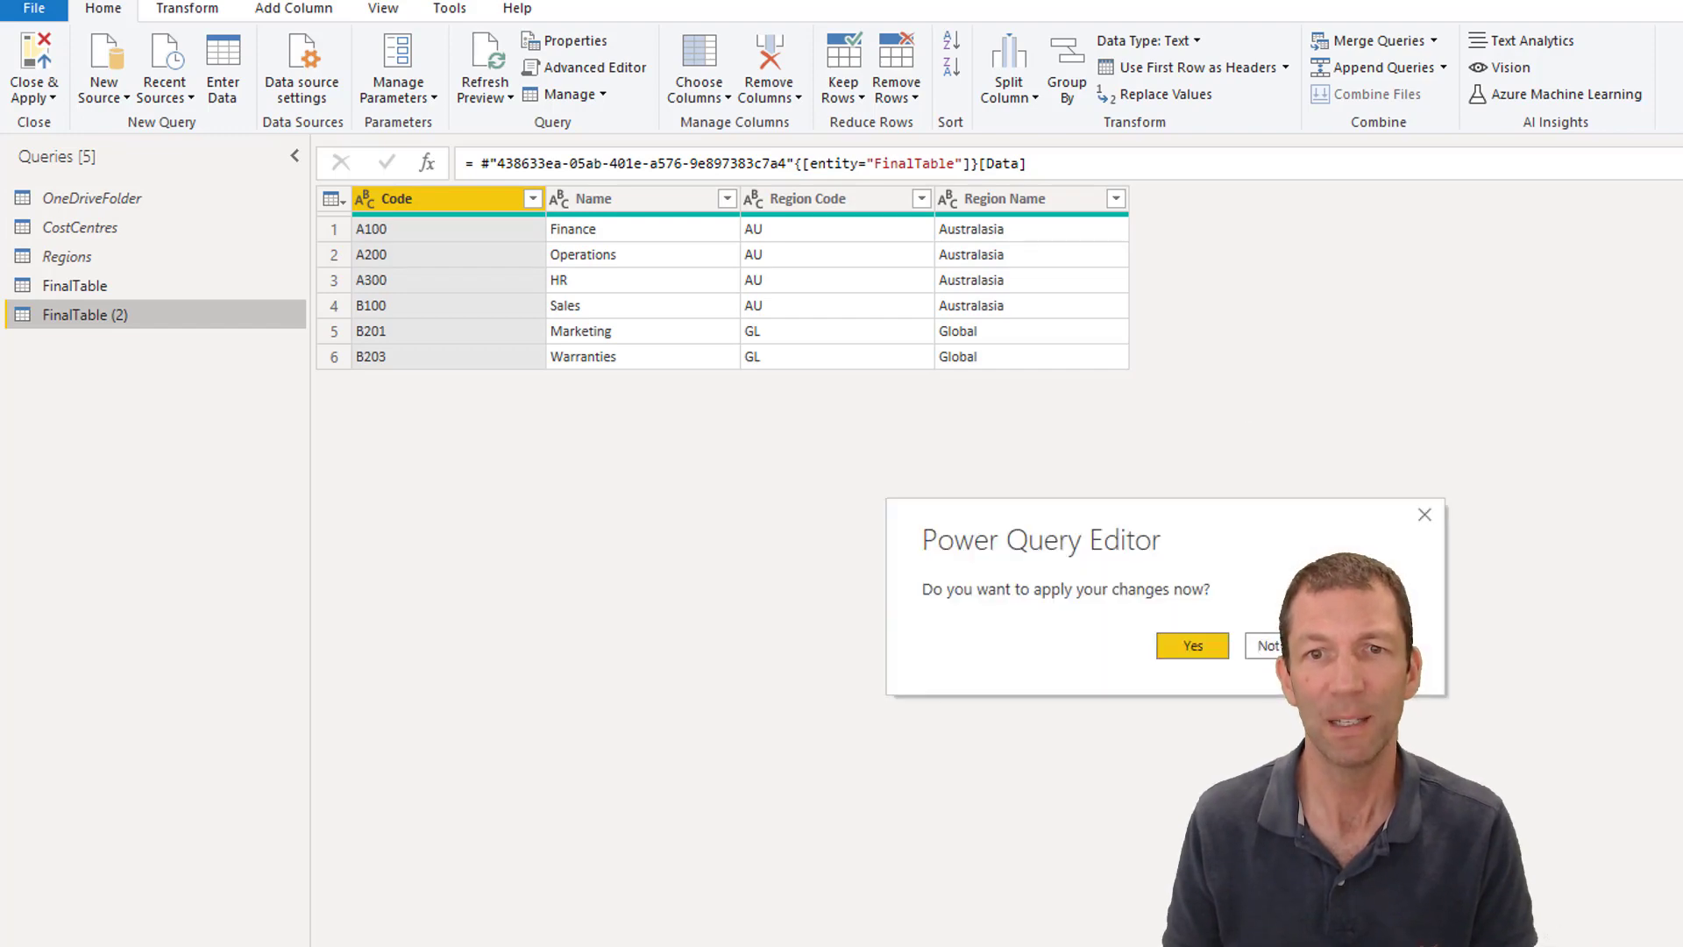
key("Escape")
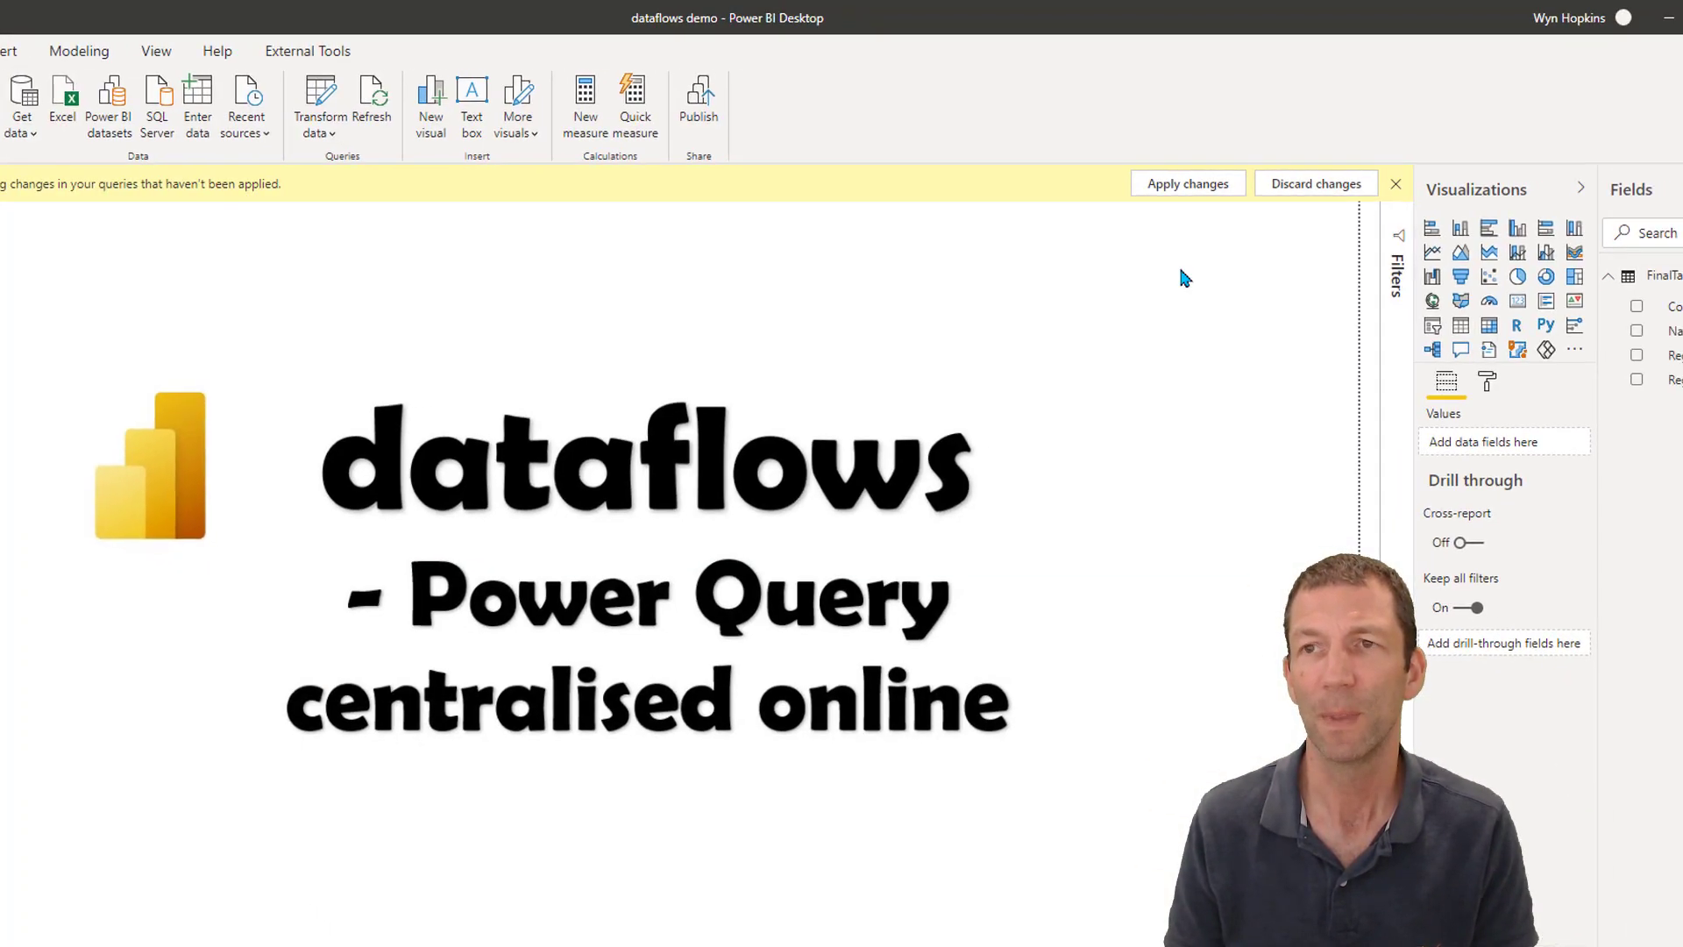
left_click(1394, 182)
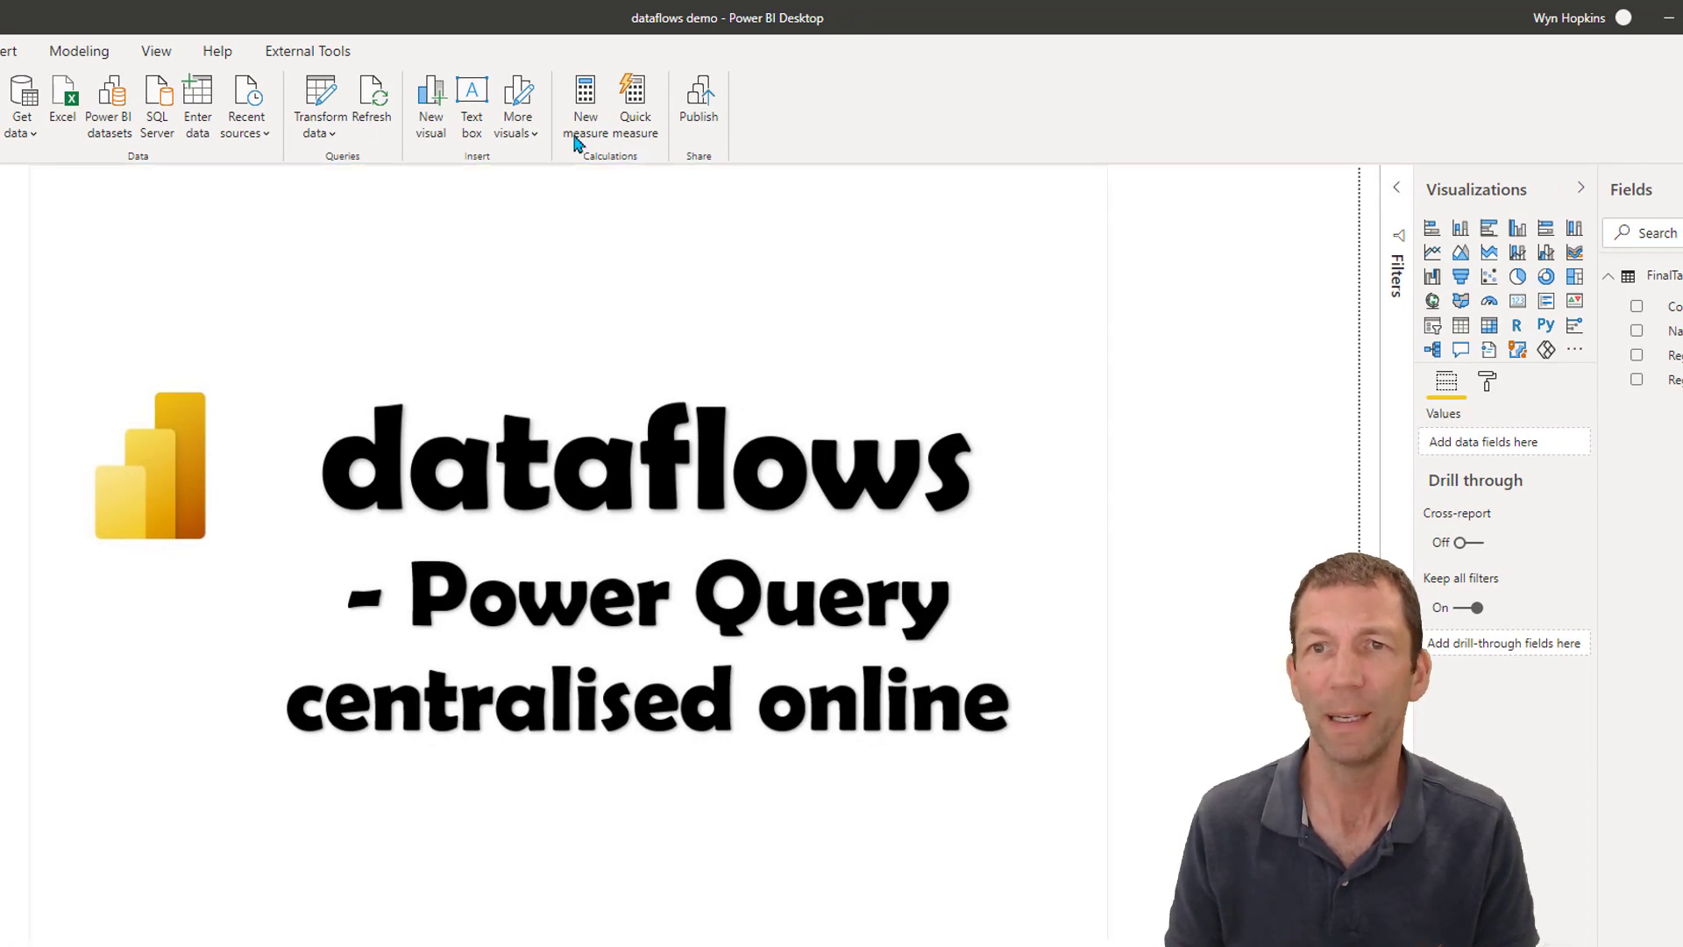
Check which account is signed in to Power BI Desktop and close the account details.
left_click(1583, 22)
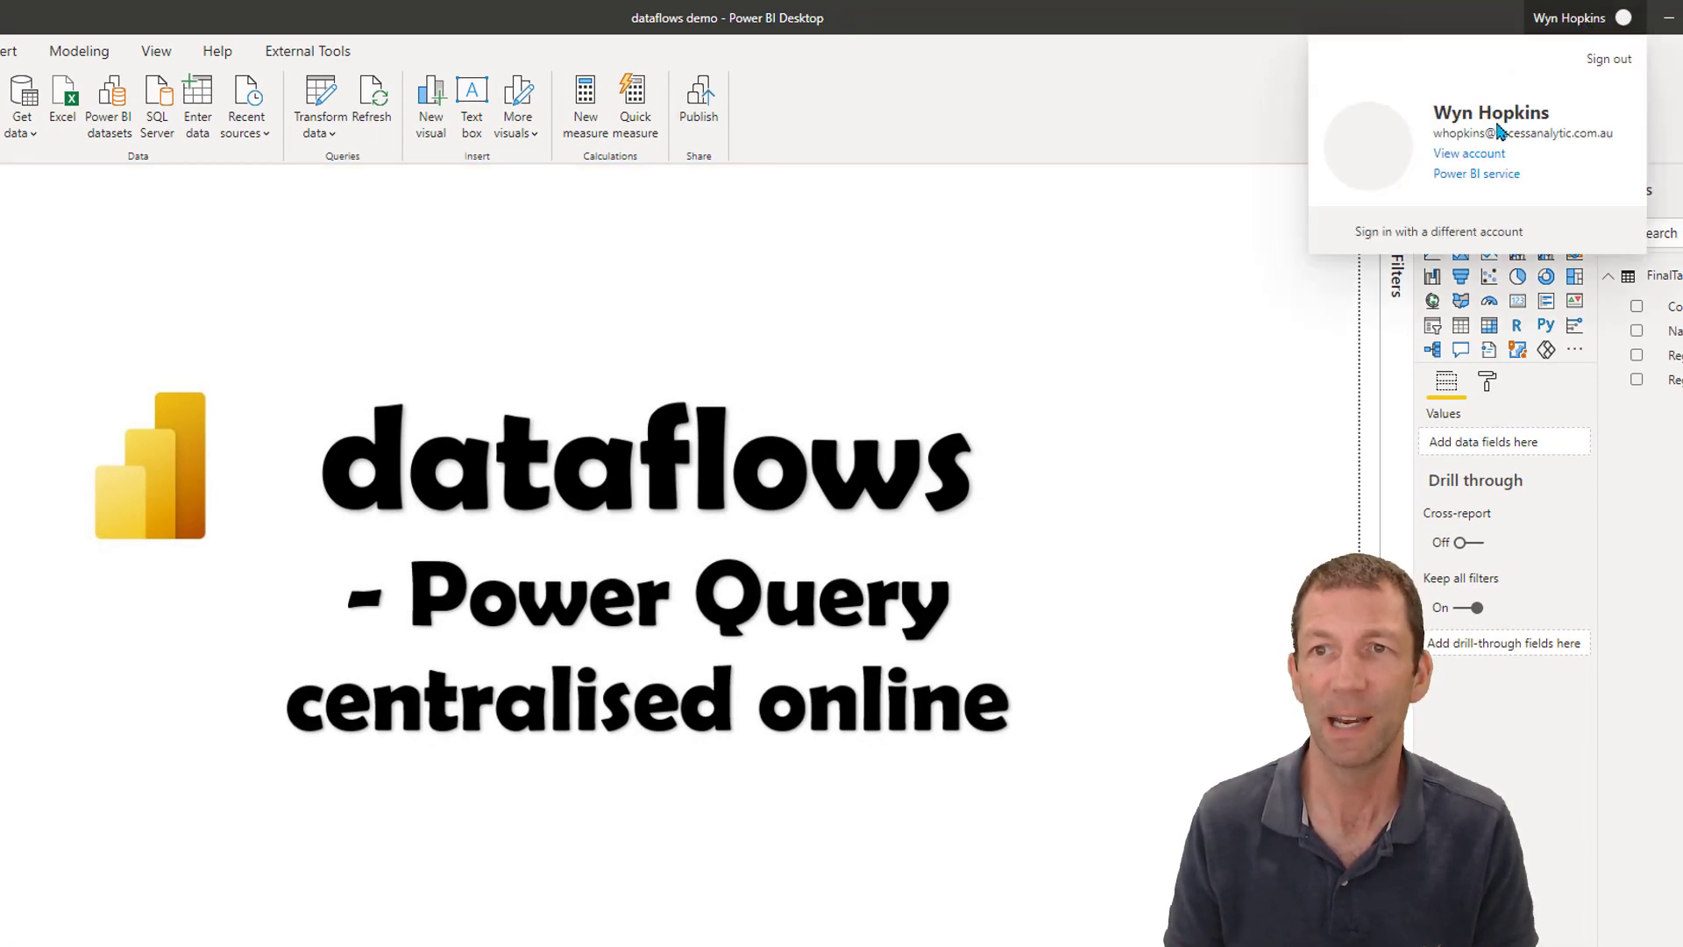
left_click(328, 212)
left_click(300, 186)
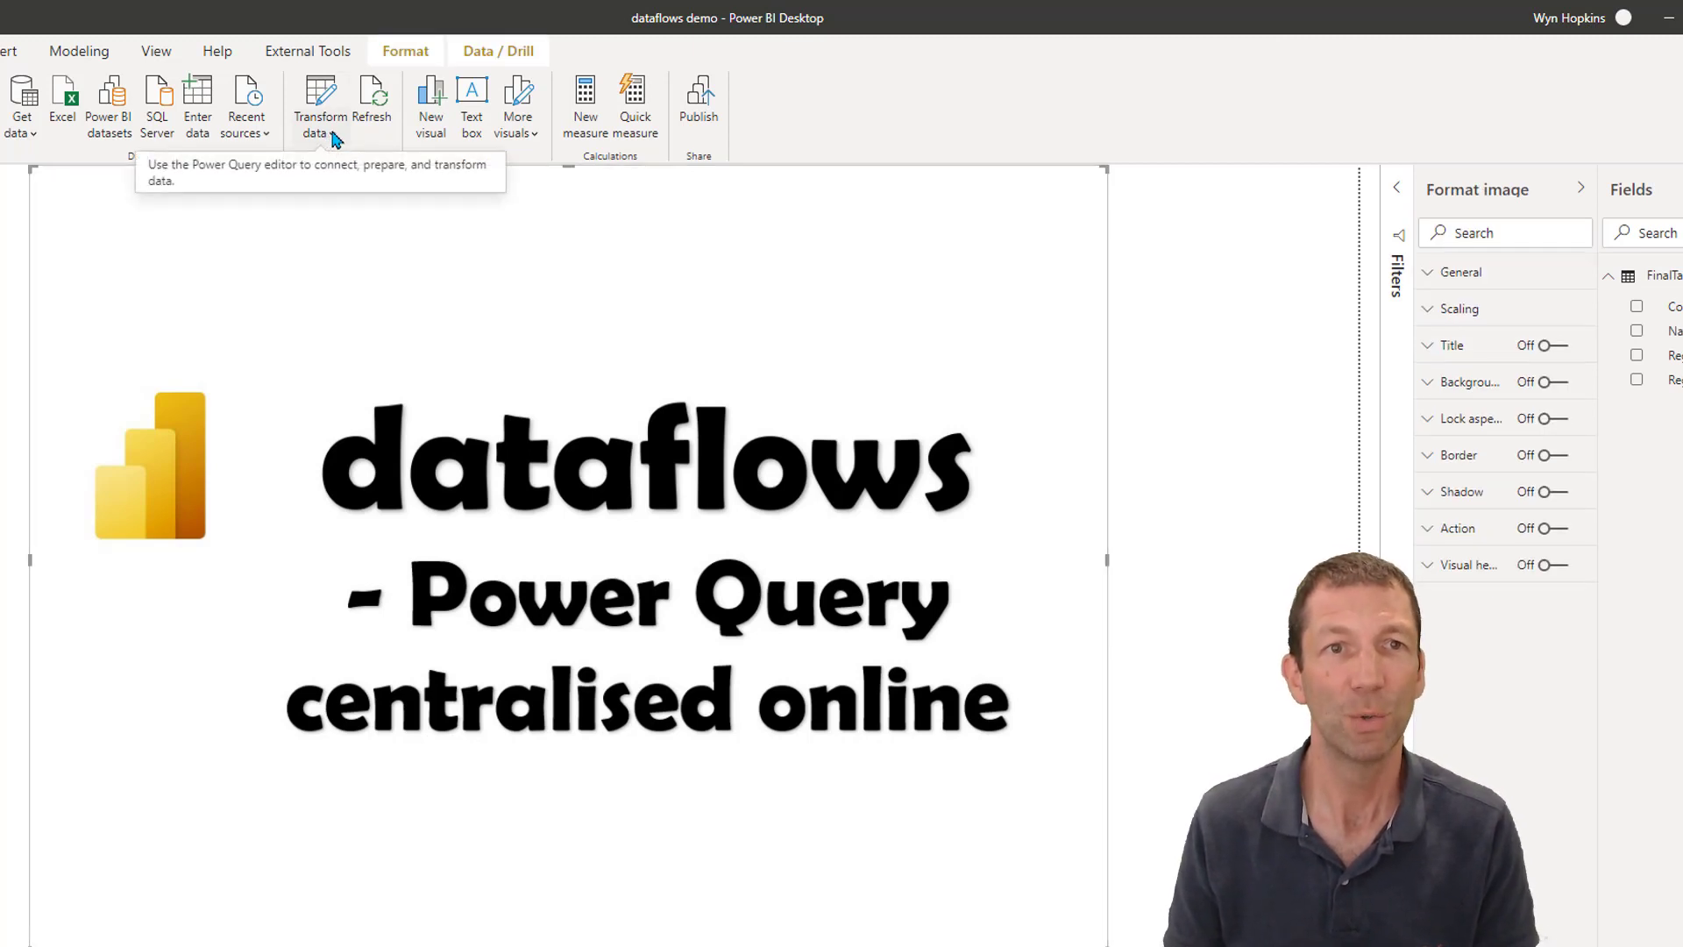
Review the Power BI dataflows entry under the global permissions of the data source settings, and close the settings.
left_click(330, 134)
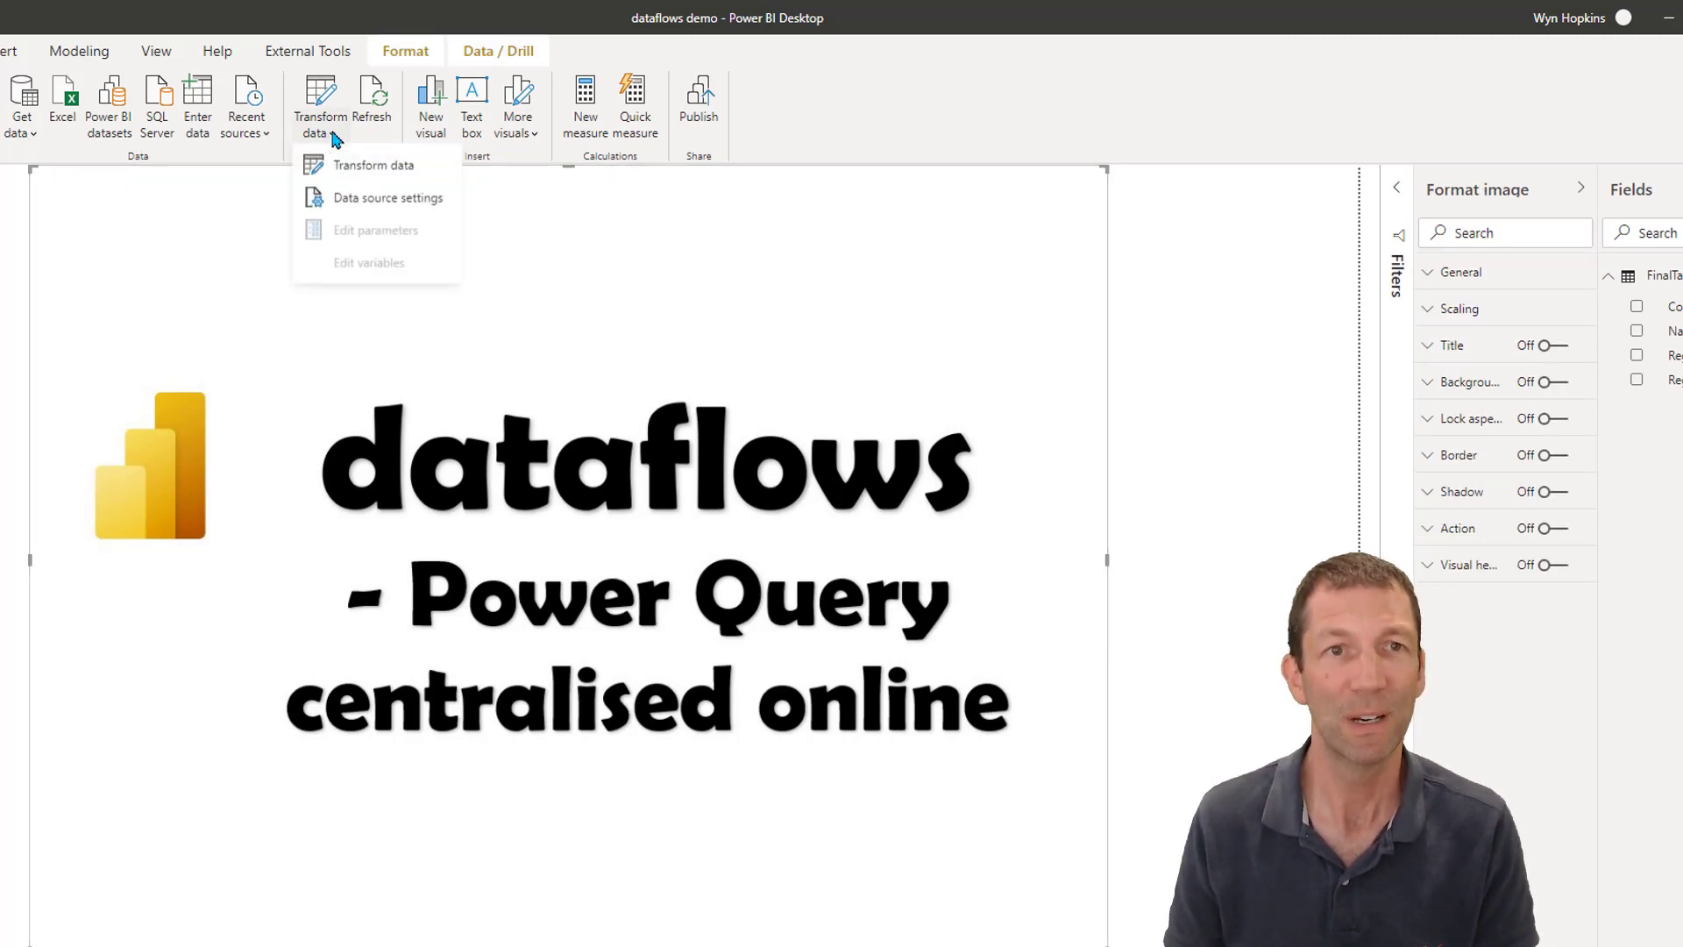
left_click(349, 197)
left_click(675, 359)
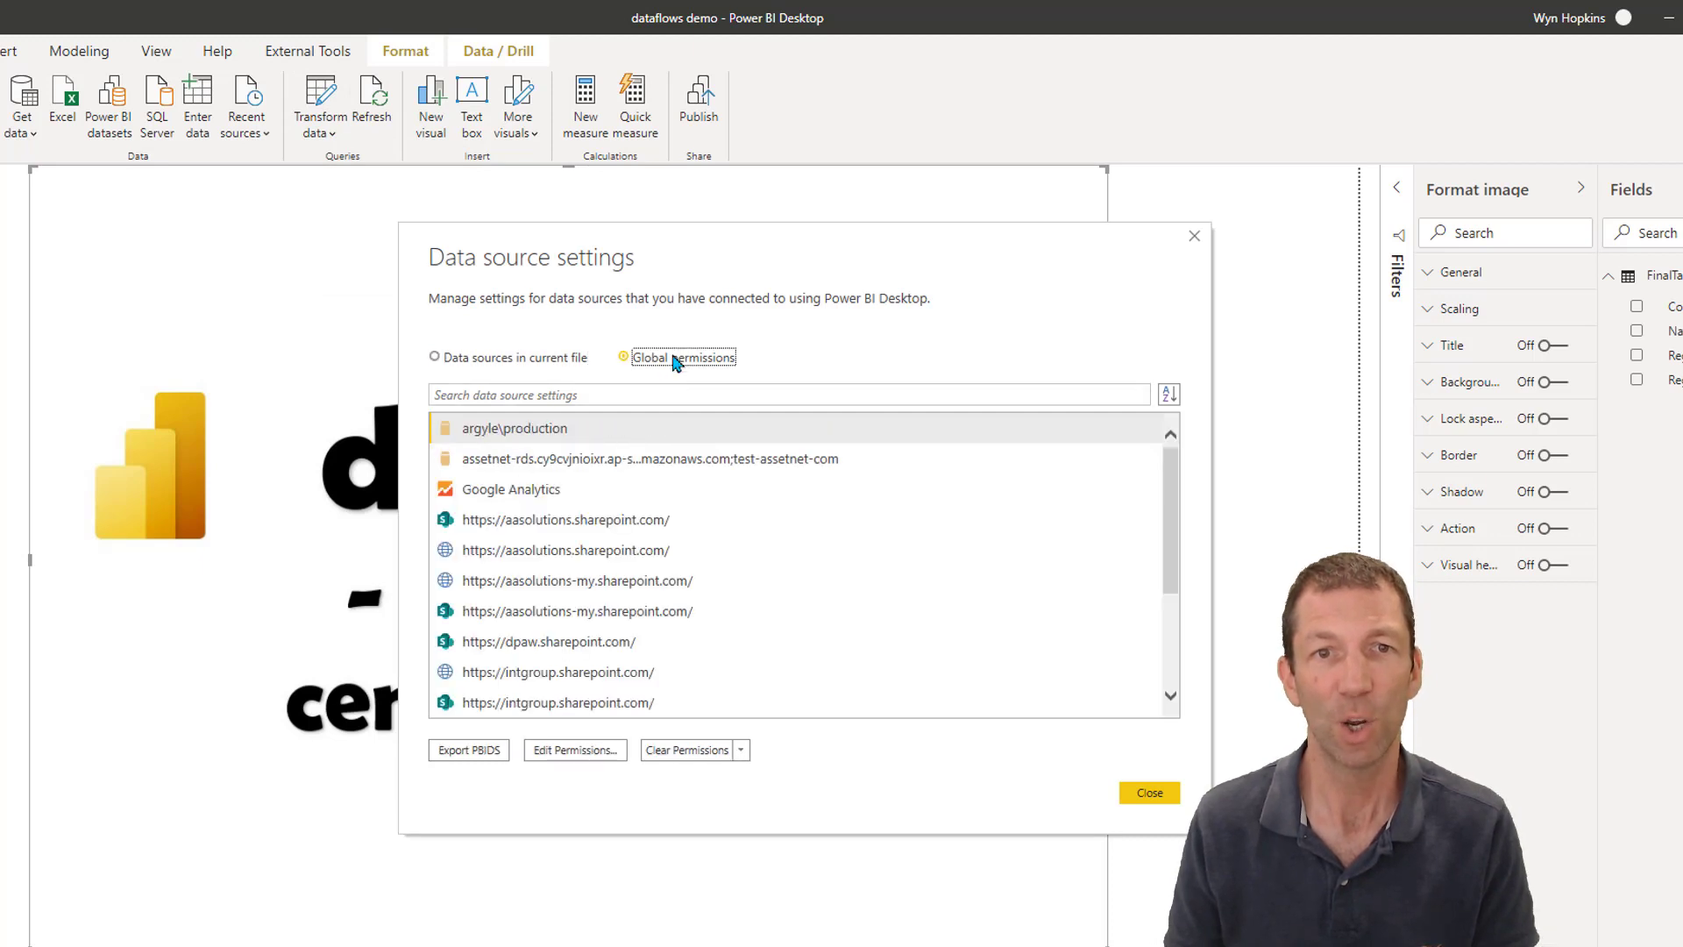
scroll(654, 552, "down", 2)
left_click(539, 702)
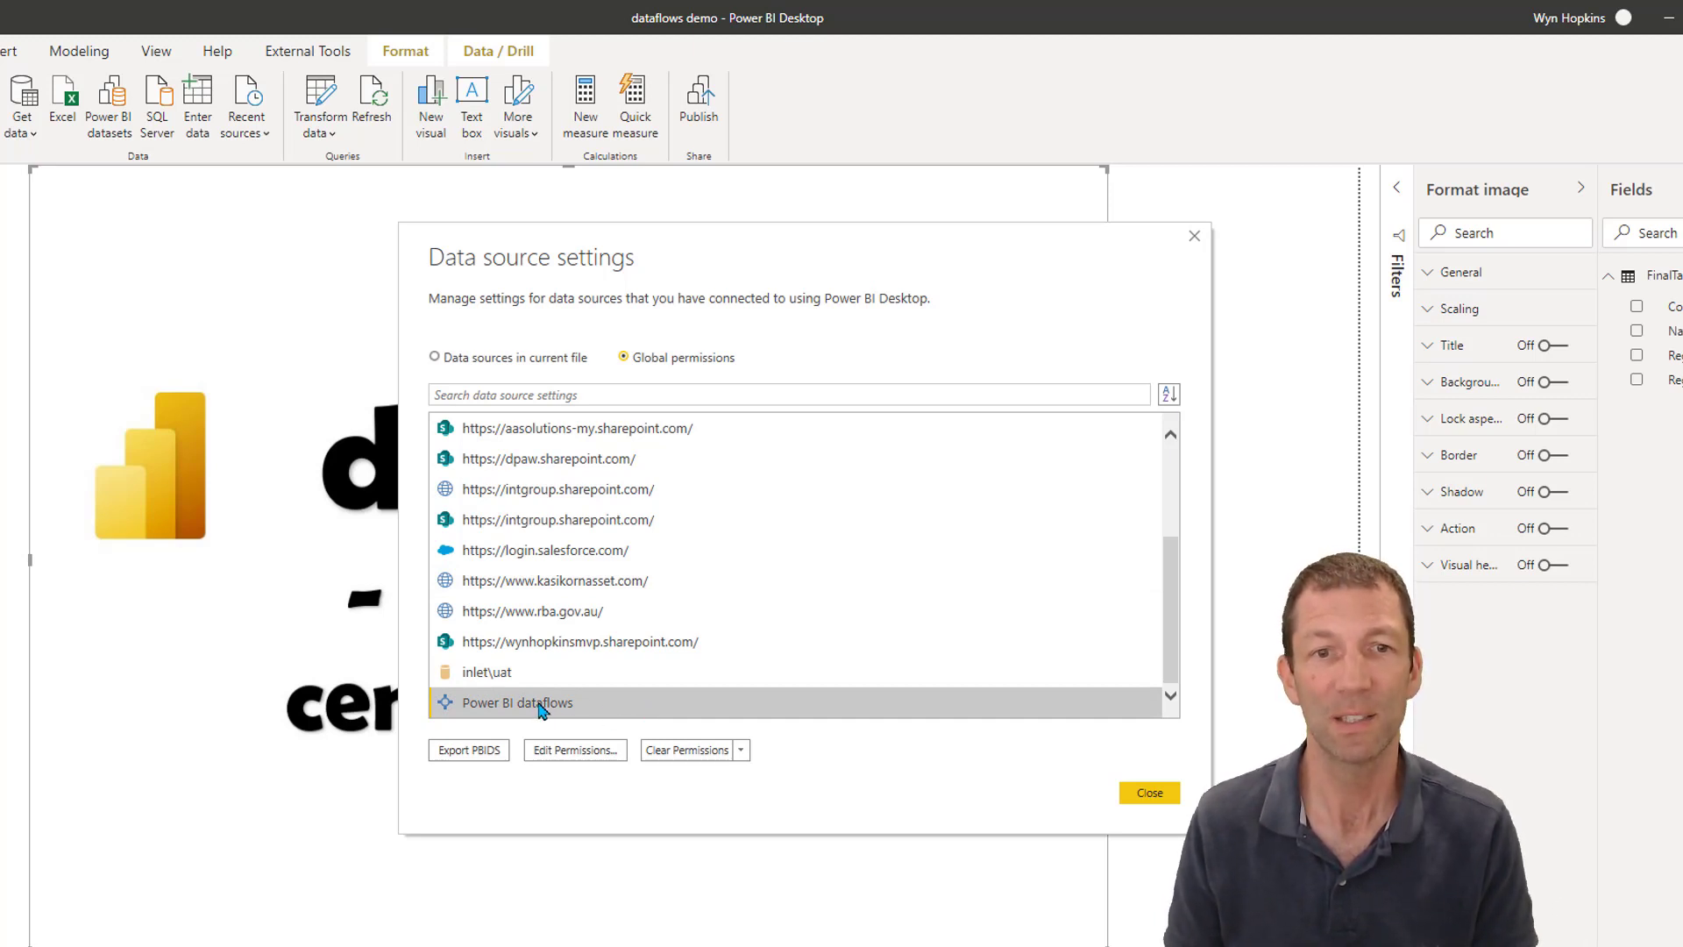
left_click(1149, 794)
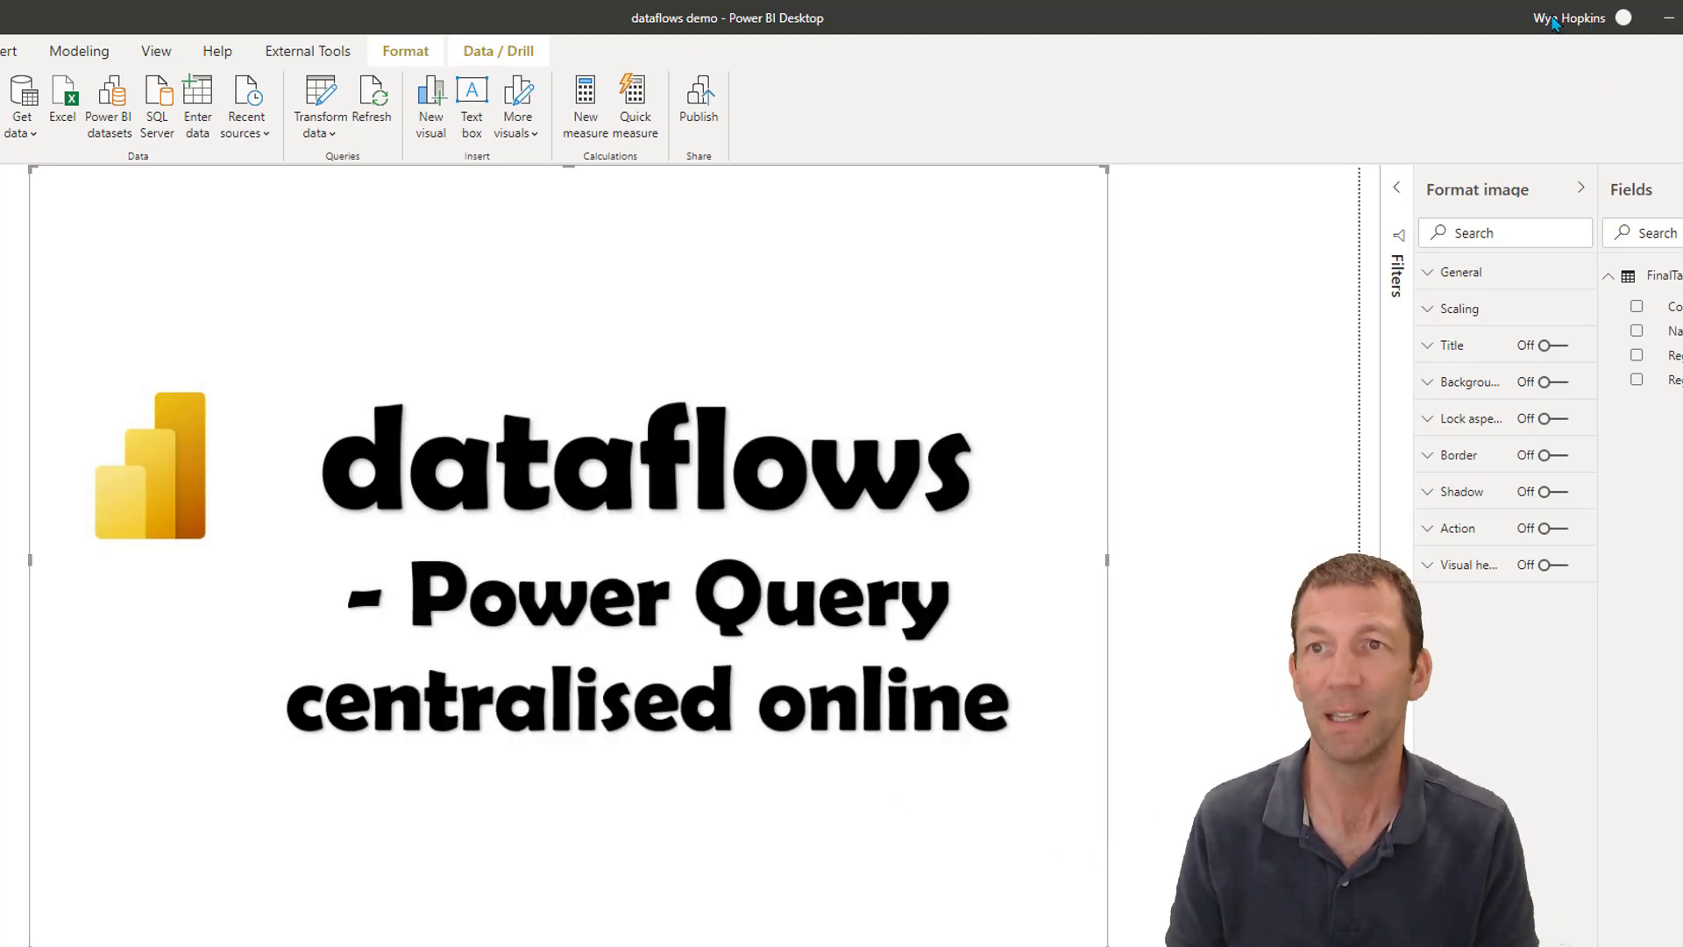
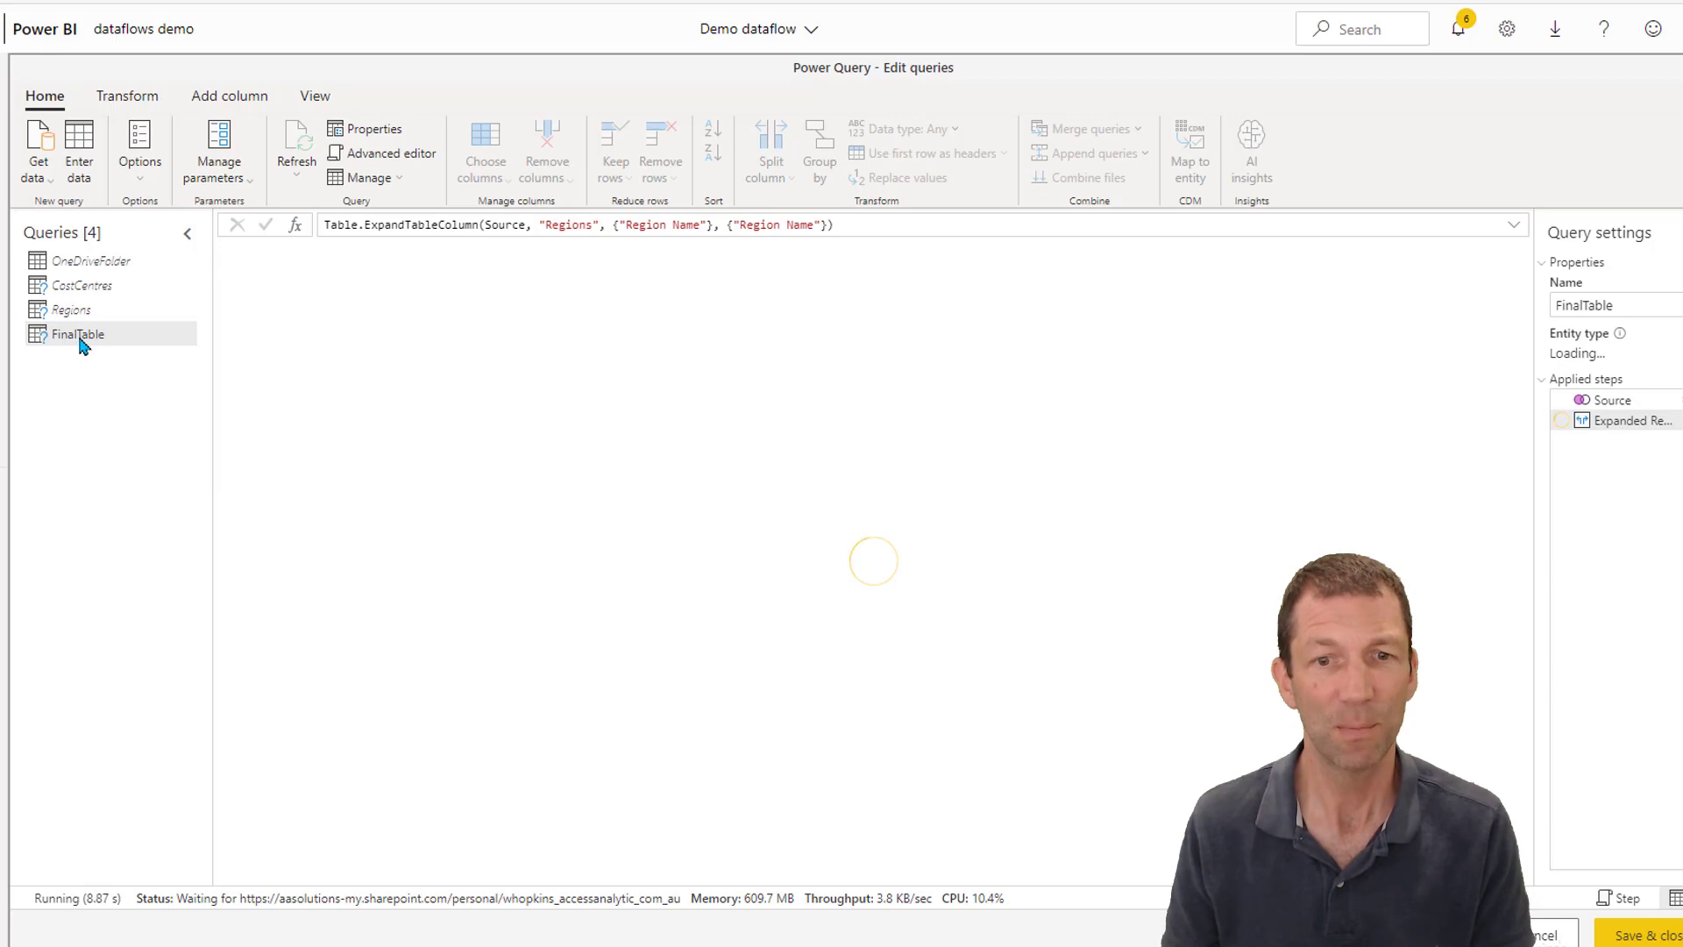
In the Power BI service, show the Demo dataflow's queries in diagram view and expand FinalTable to inspect its Merge step's referenced queries.
left_click(313, 101)
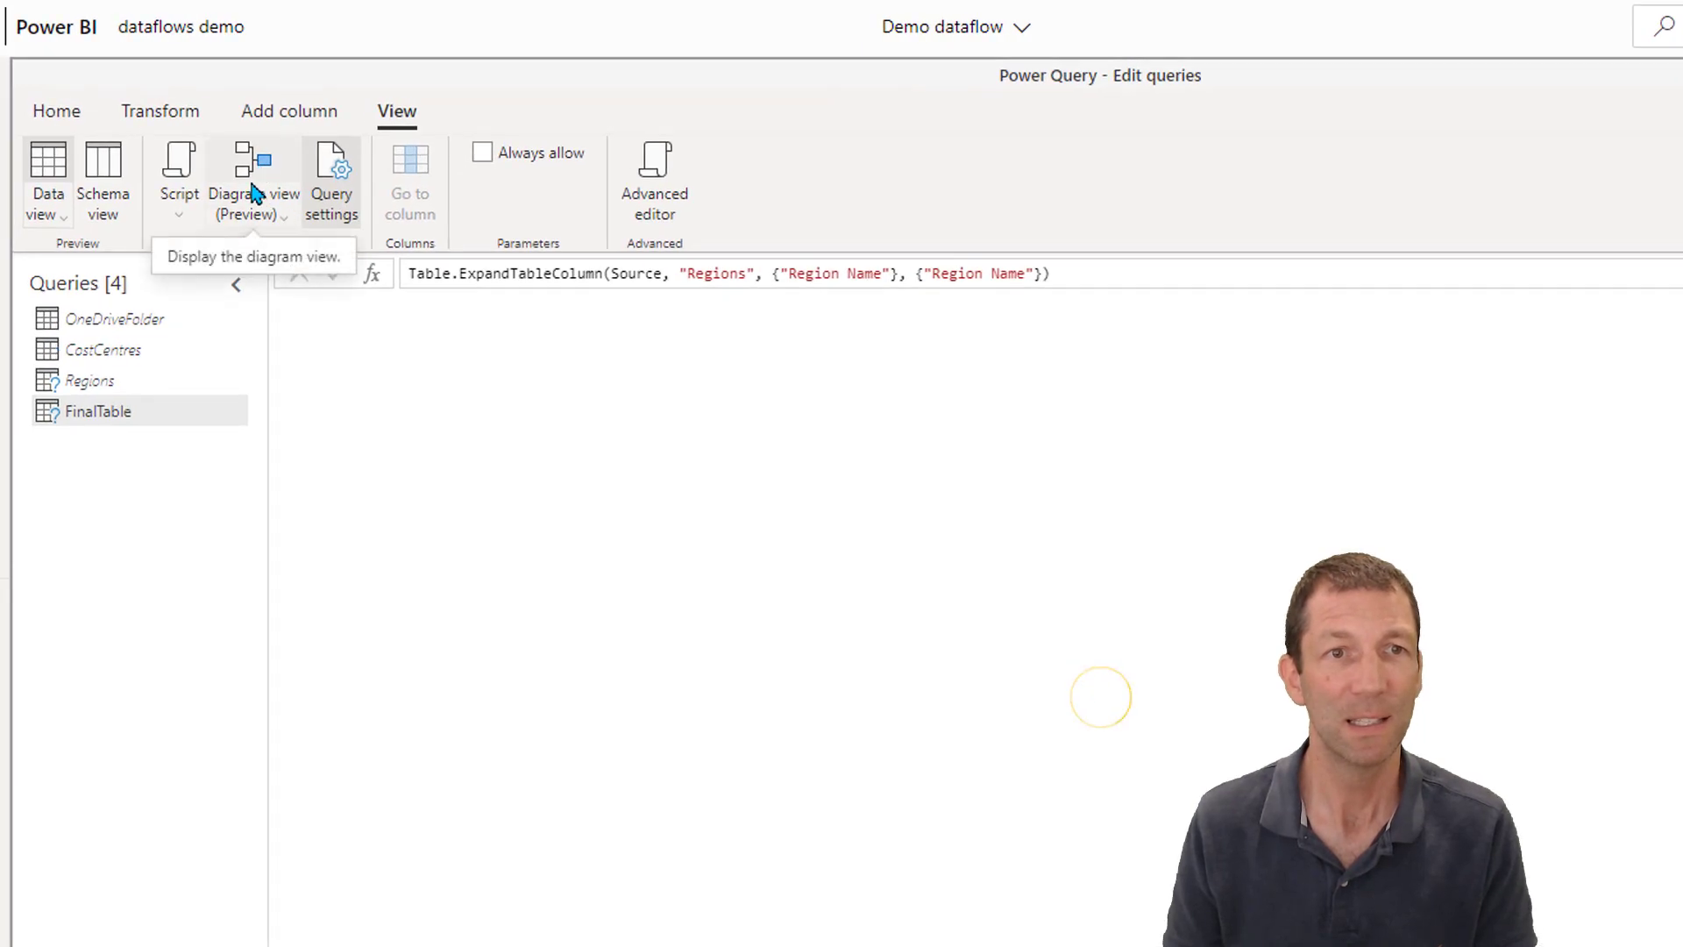
left_click(254, 190)
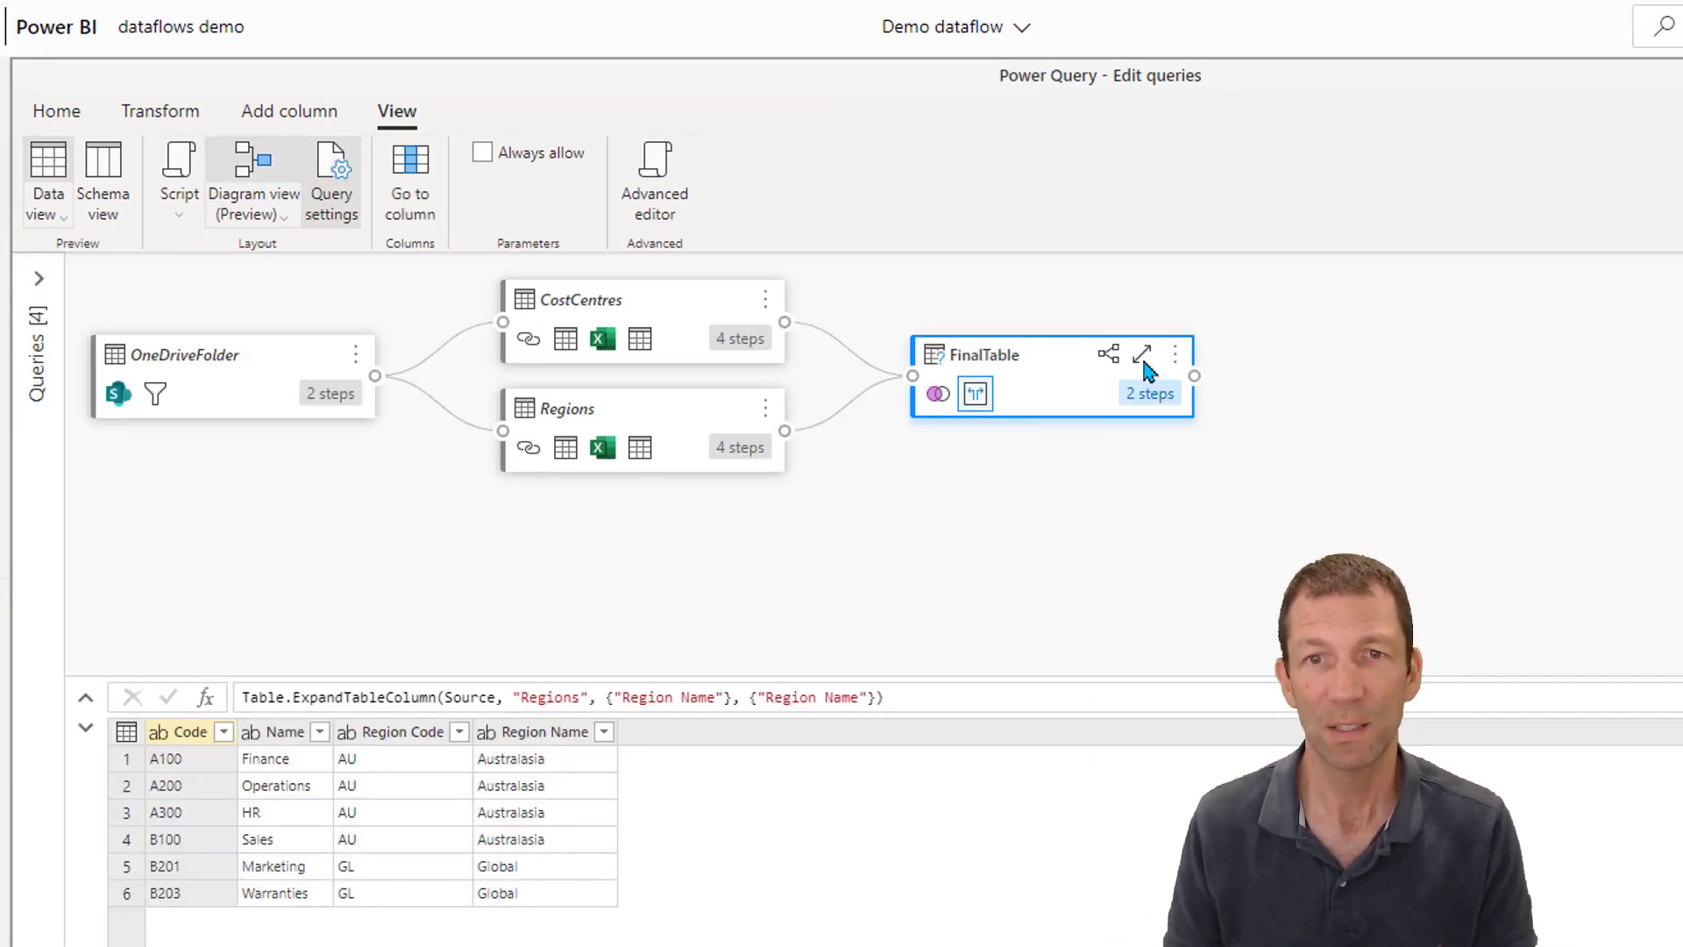
left_click(1145, 356)
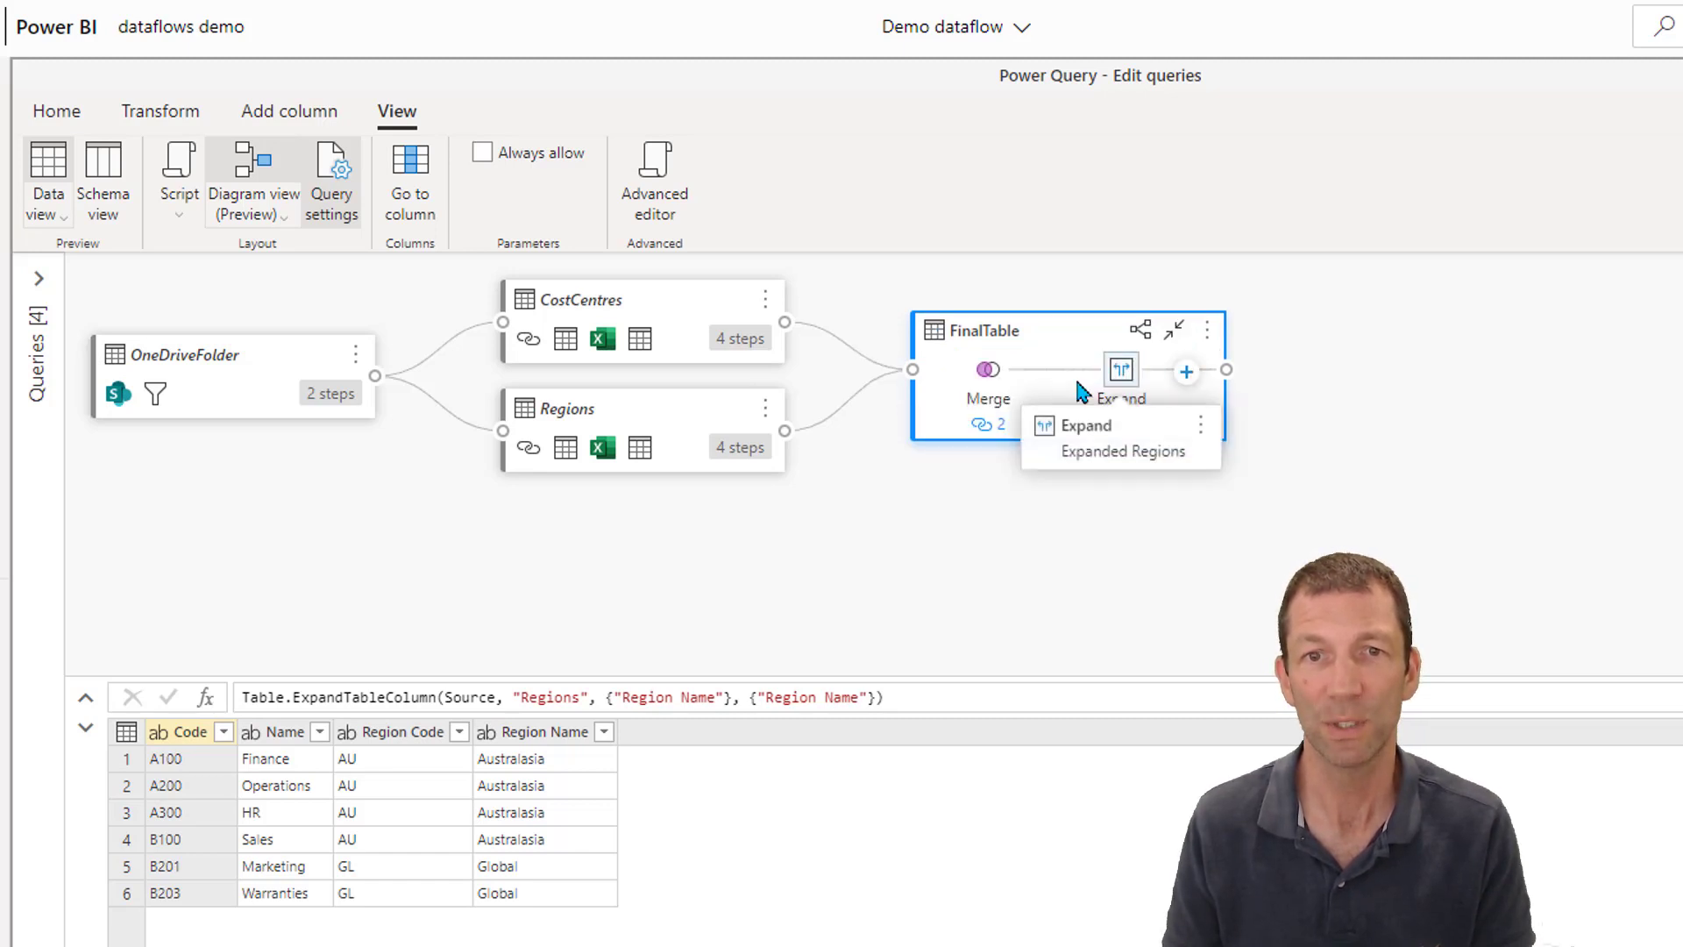
mouse_move(1002, 393)
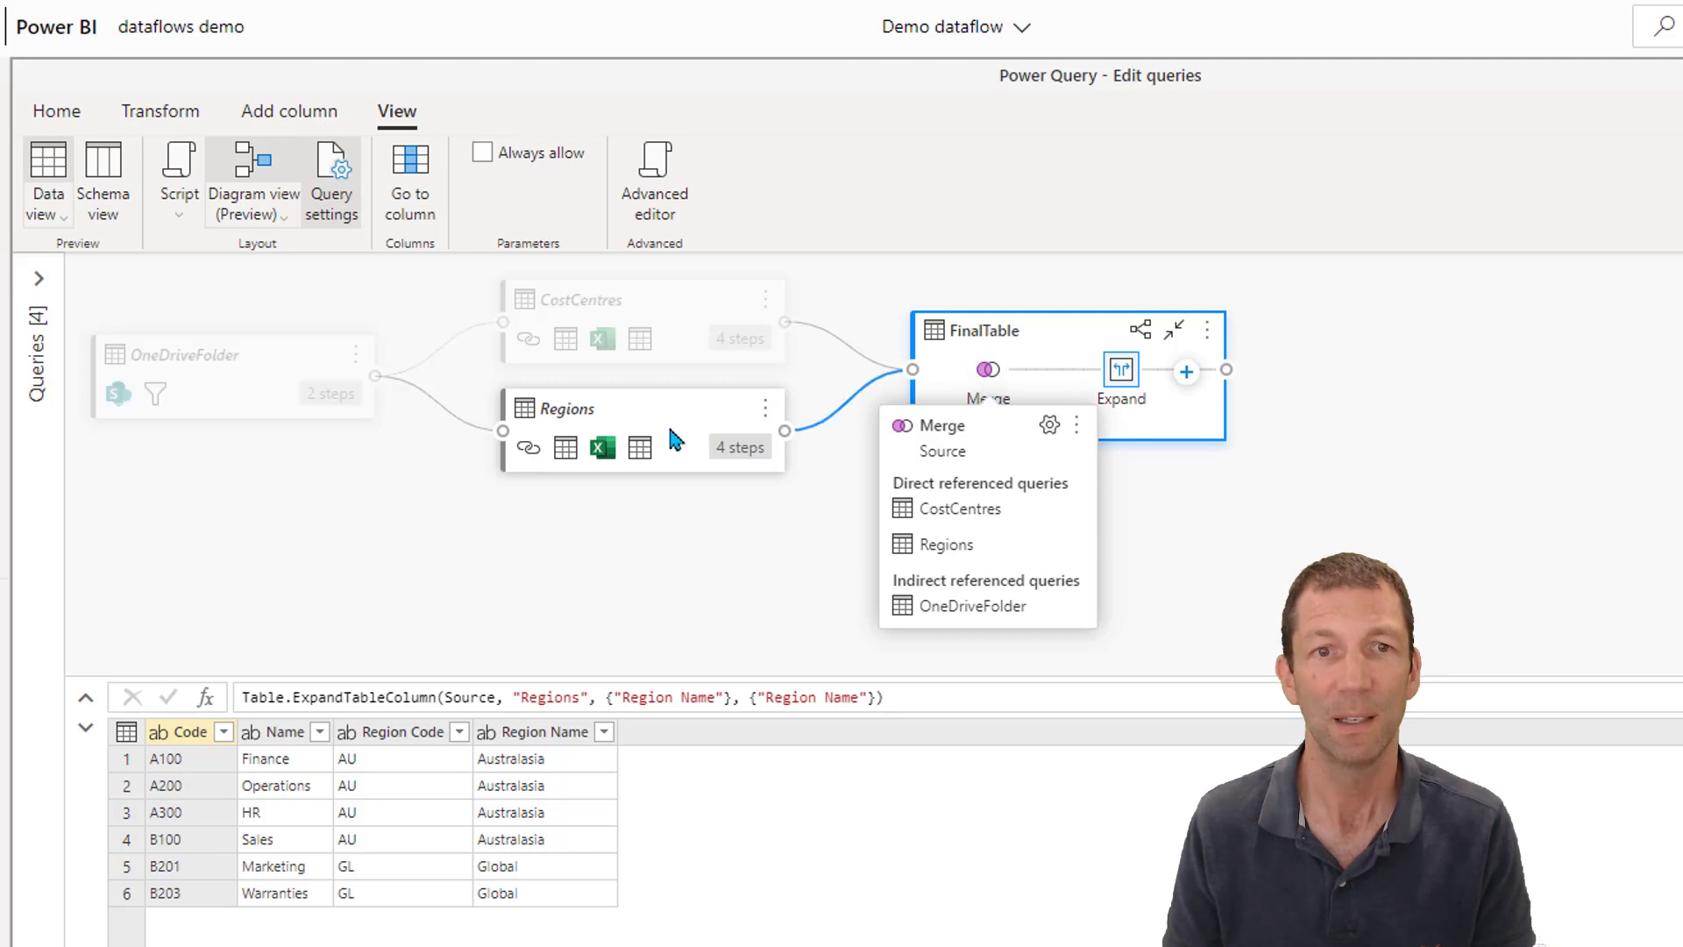
Remove the Region Code column from the FinalTable query and expand the query settings.
left_click(1186, 371)
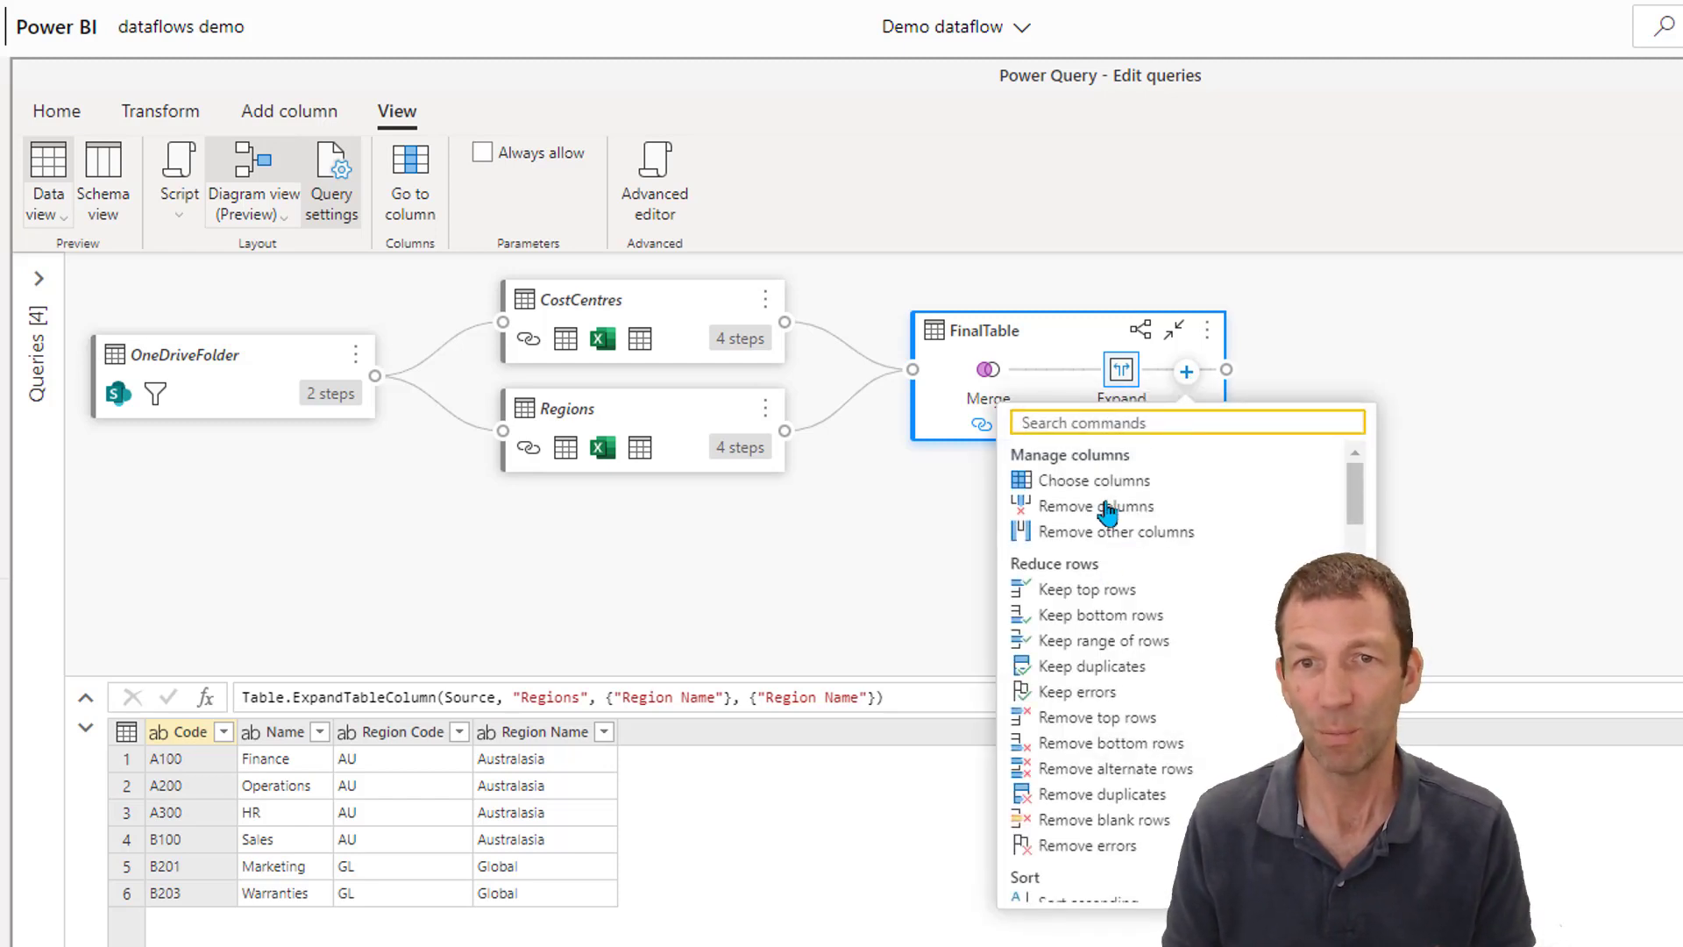
left_click(399, 734)
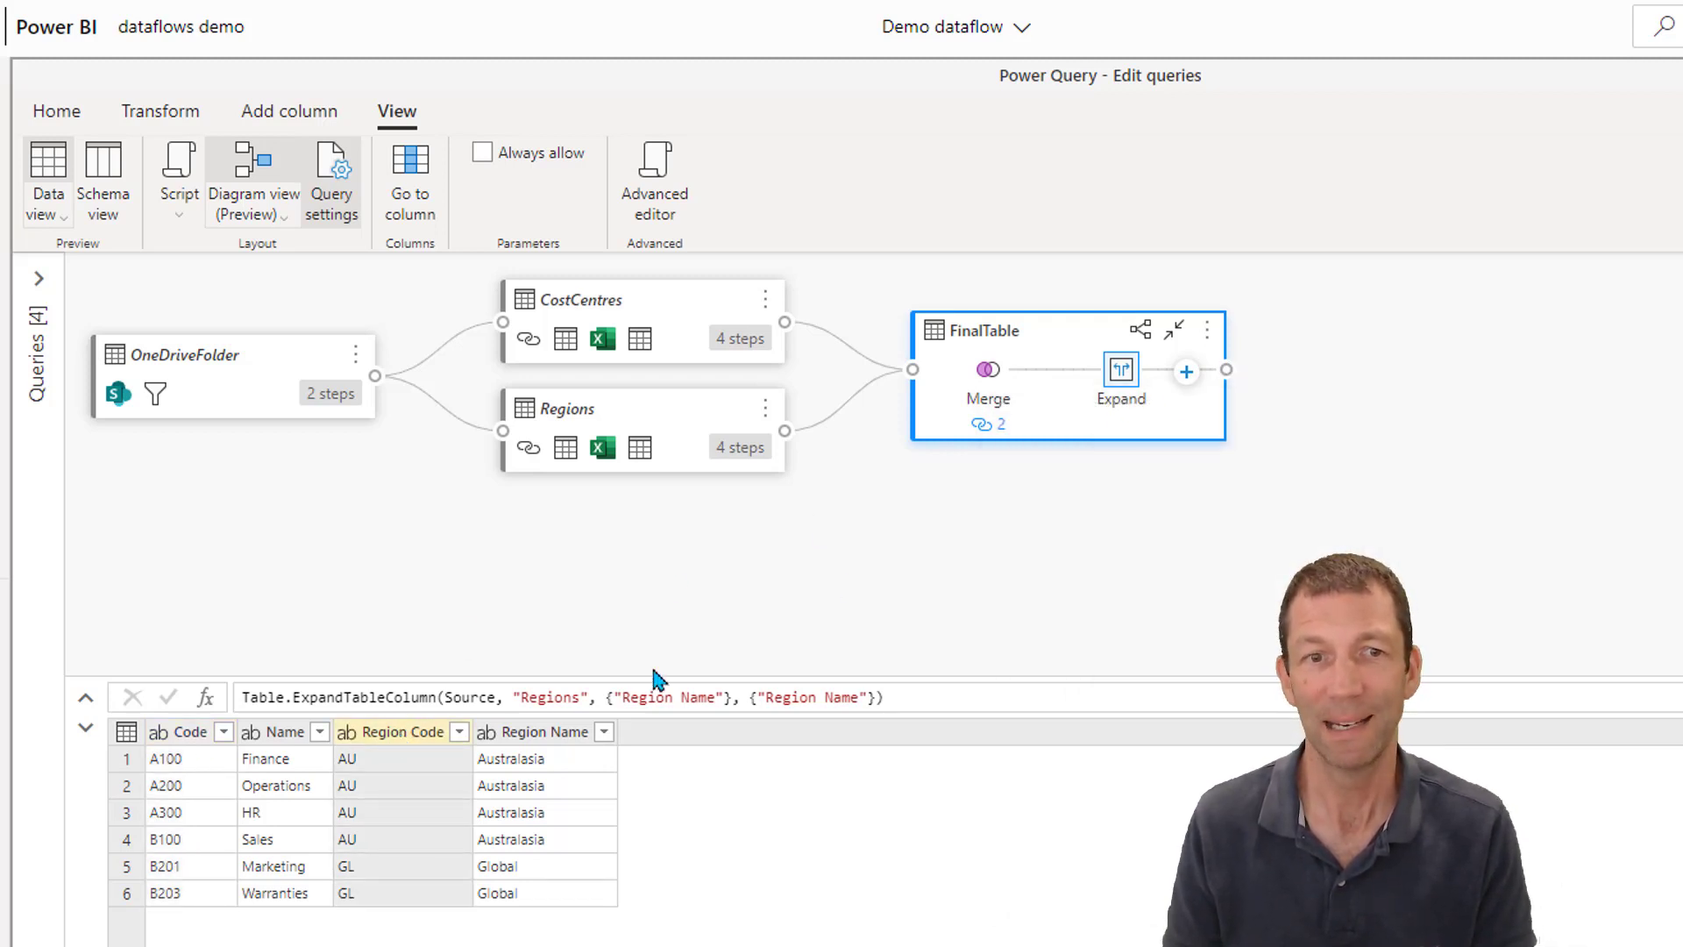
right_click(414, 741)
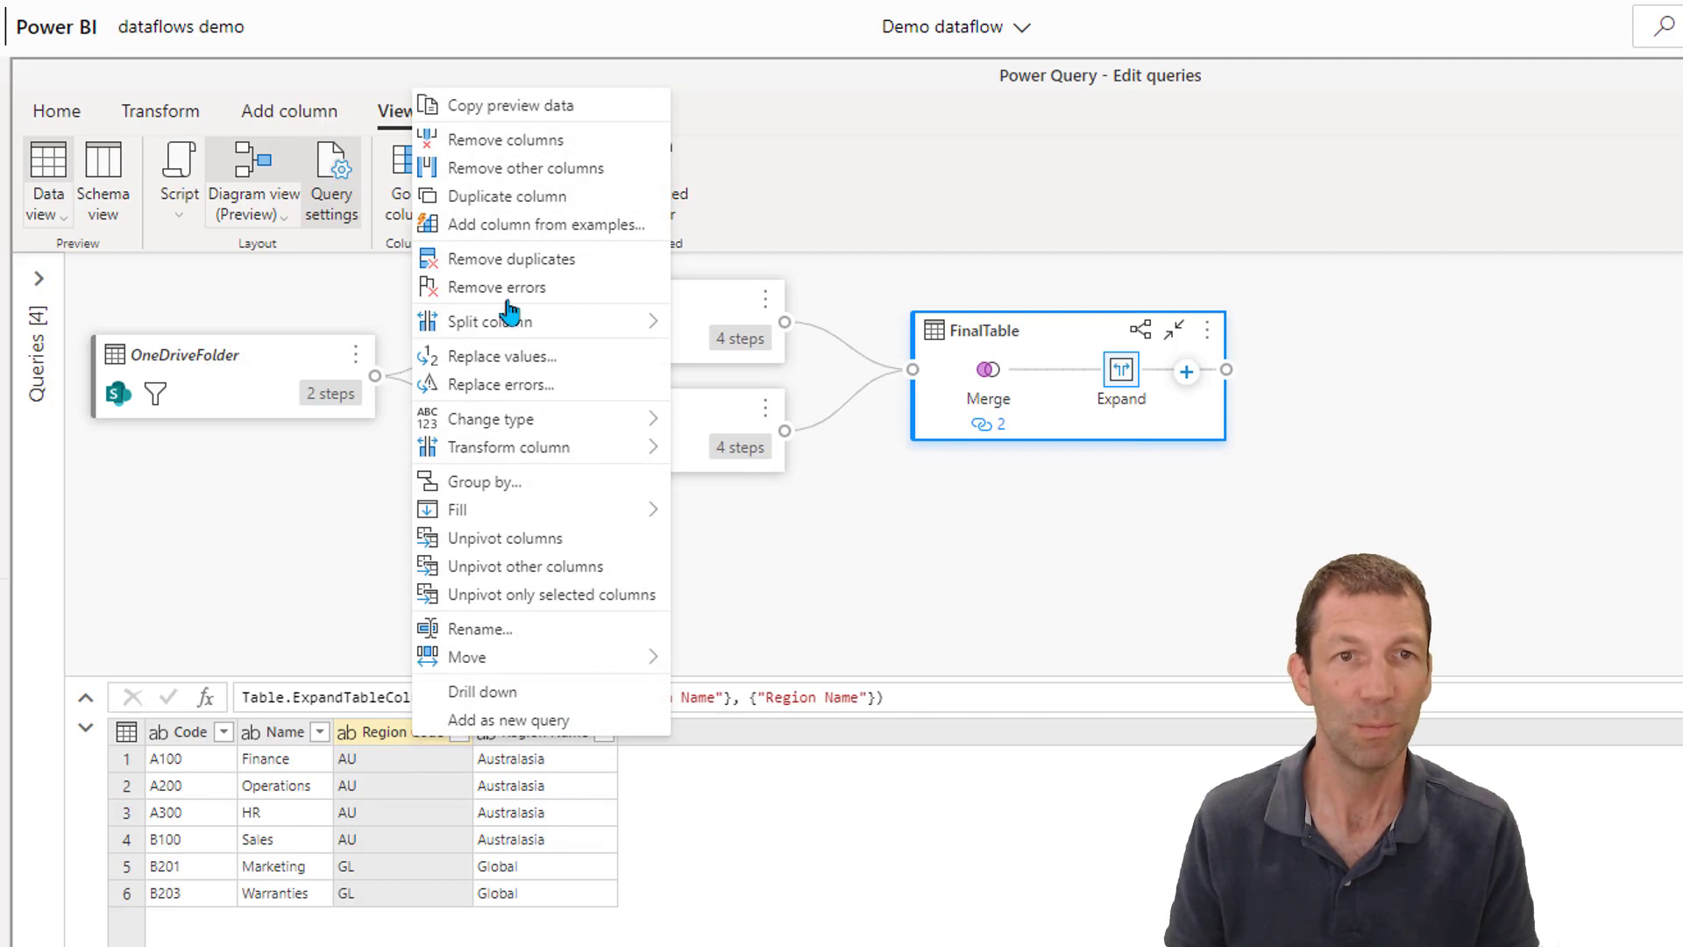
left_click(510, 150)
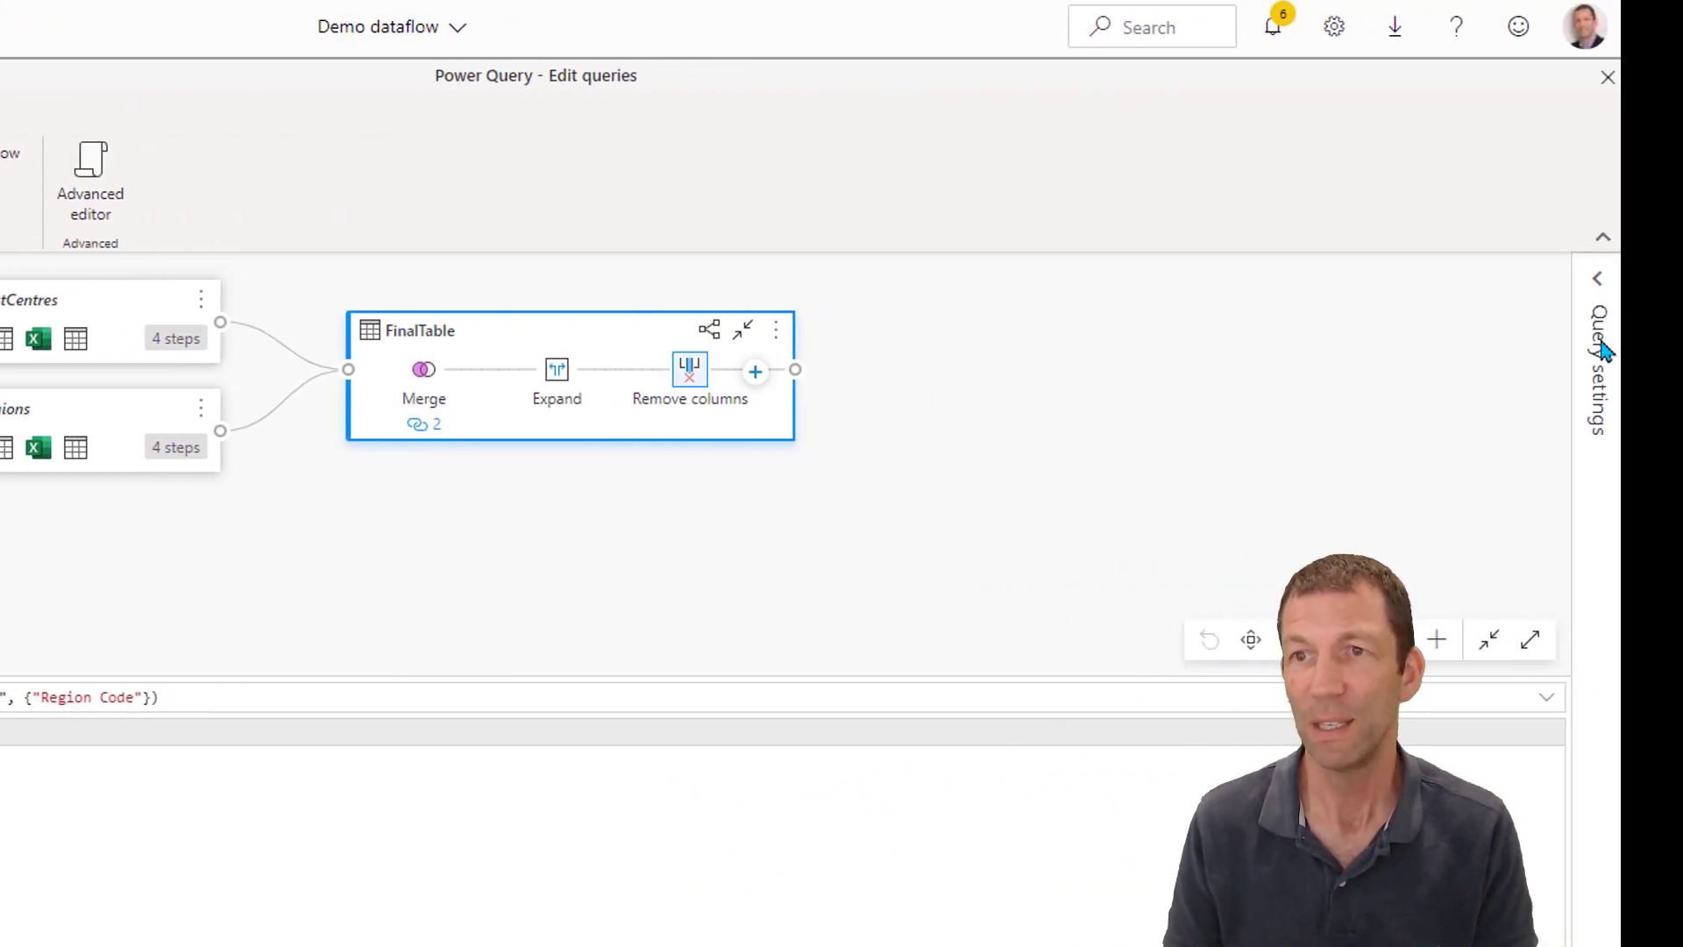
left_click(1599, 281)
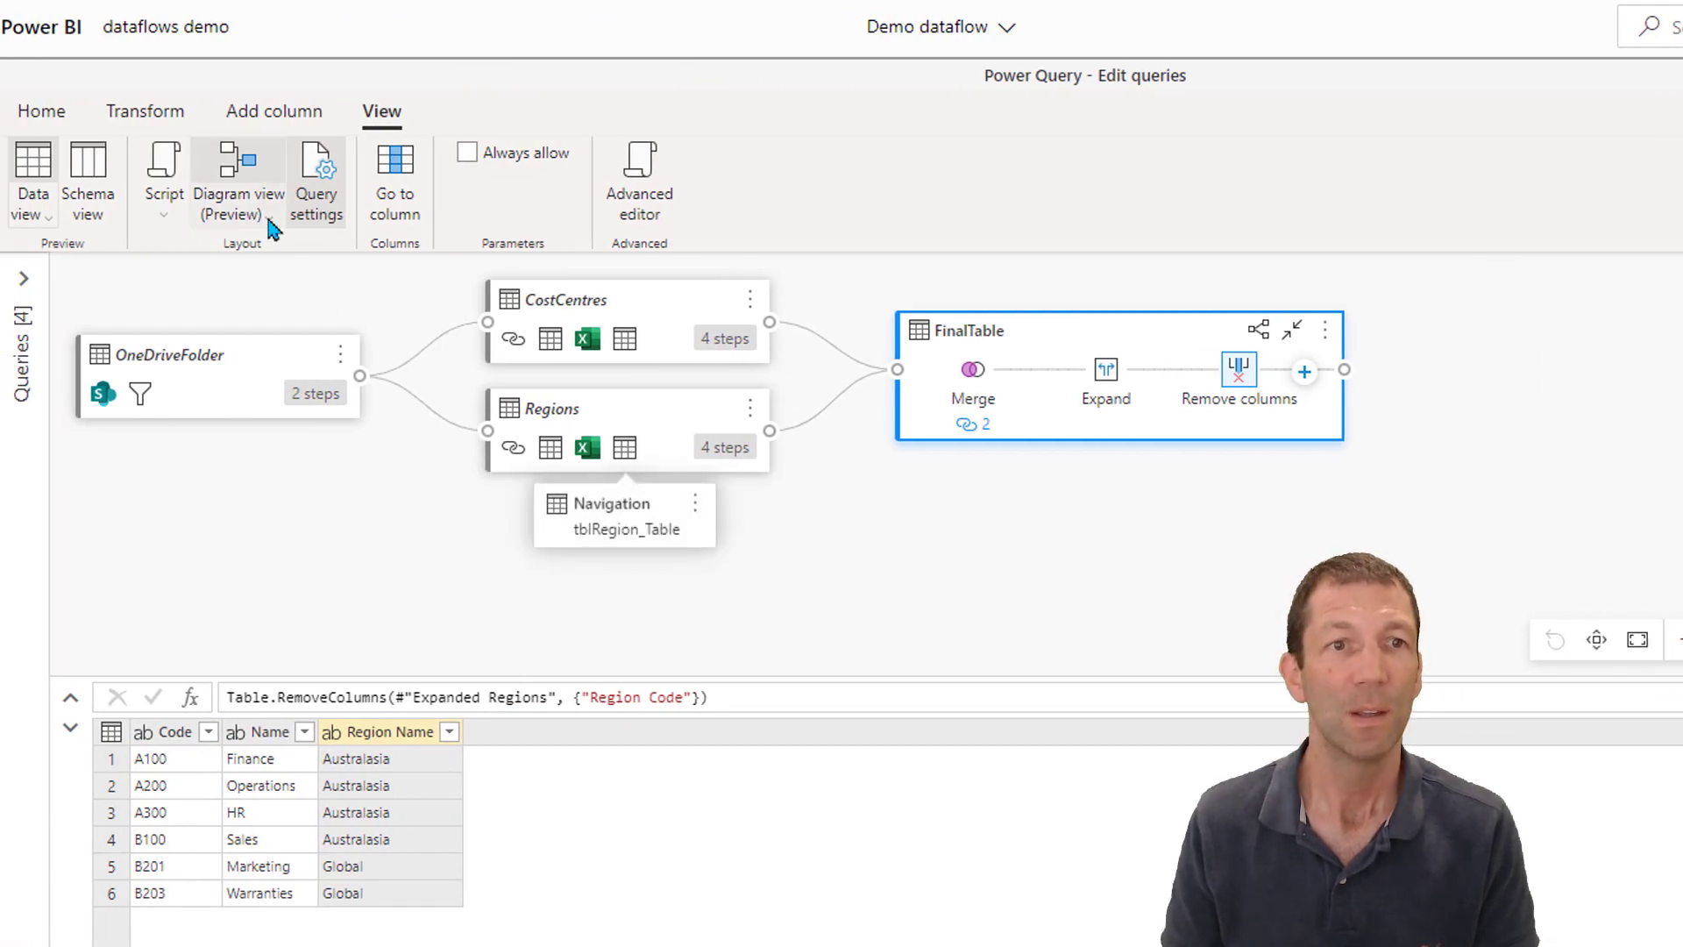
Check the available script display options and turn off the diagram view.
left_click(168, 207)
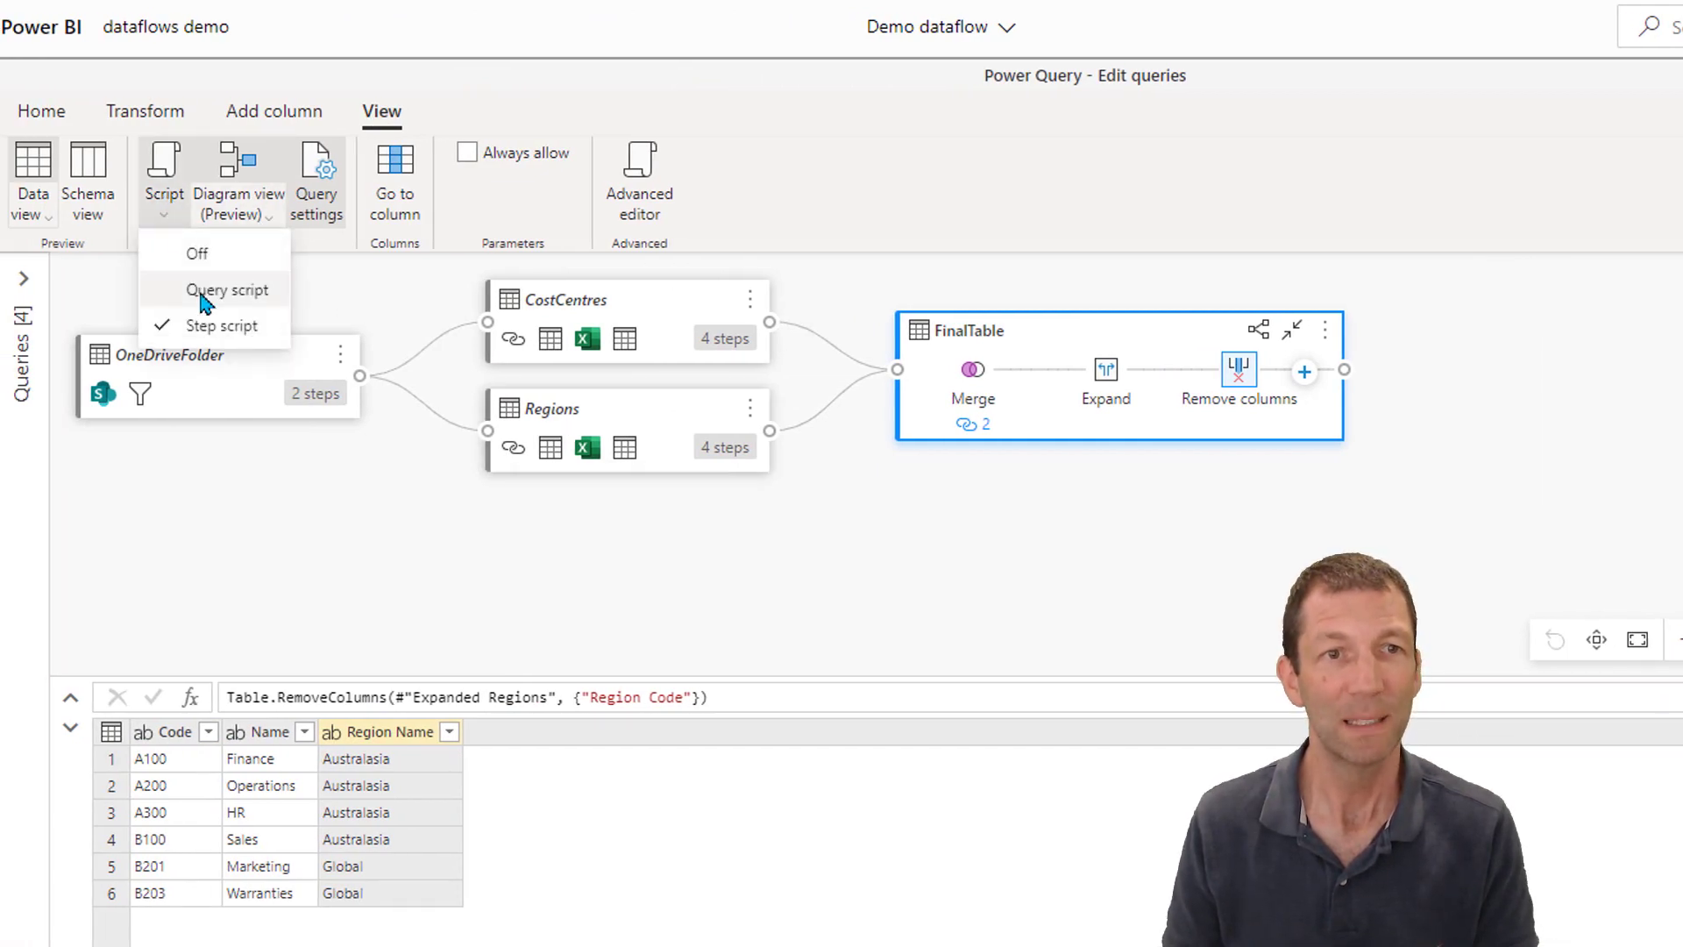
left_click(630, 649)
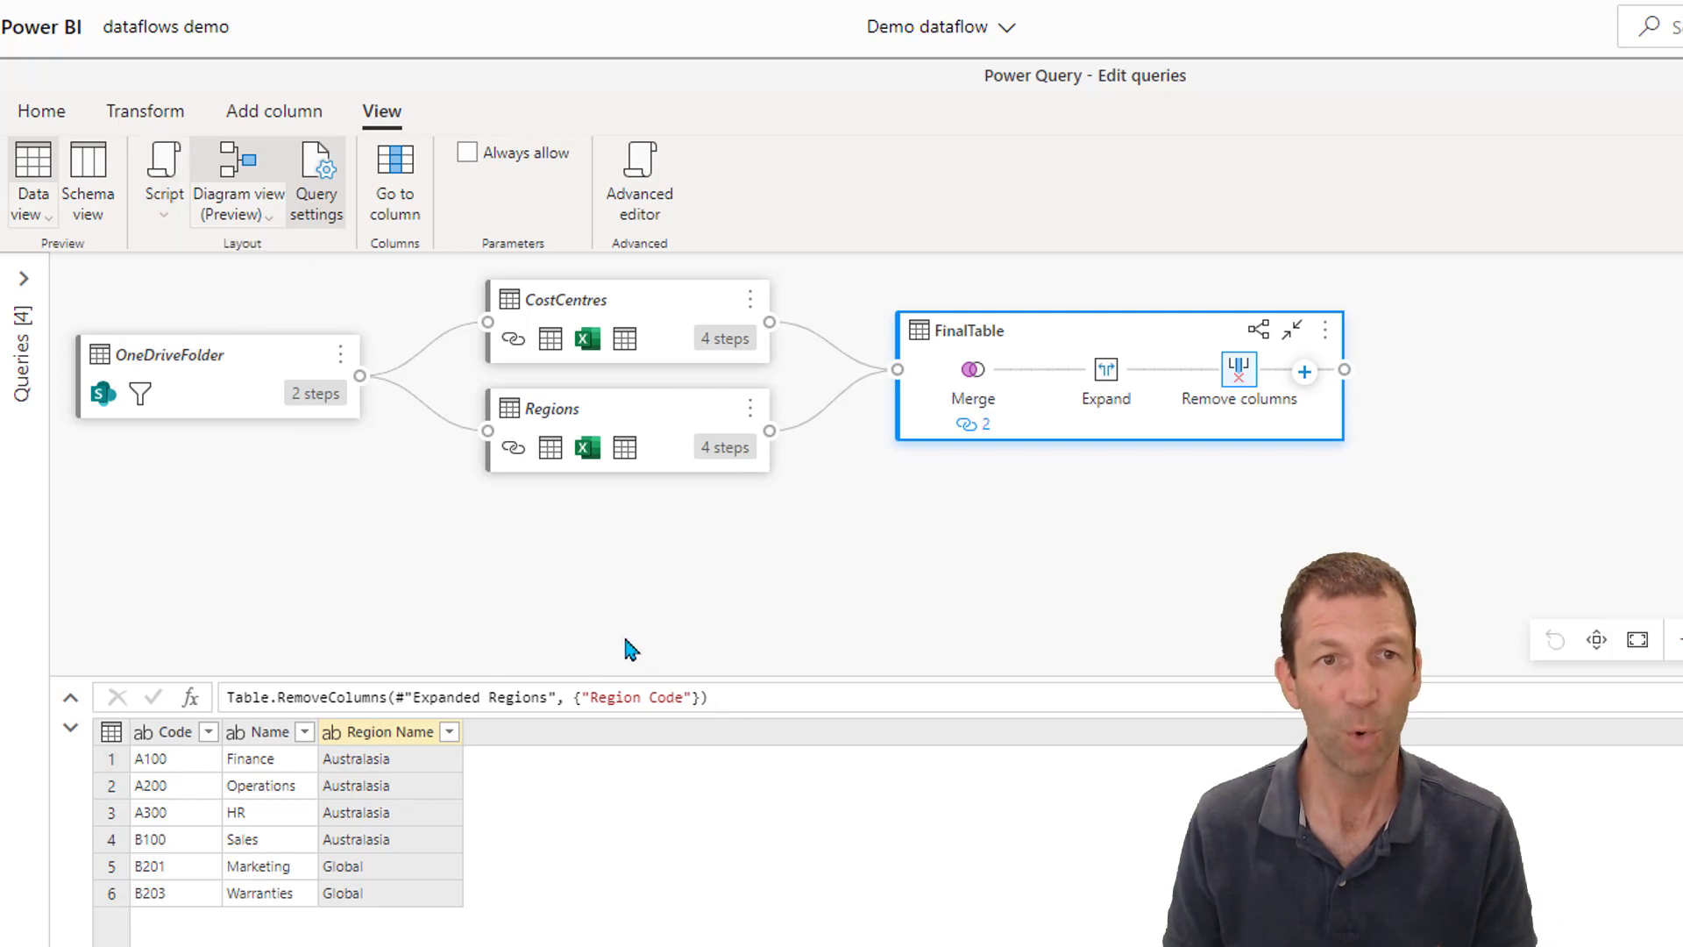
left_click(225, 151)
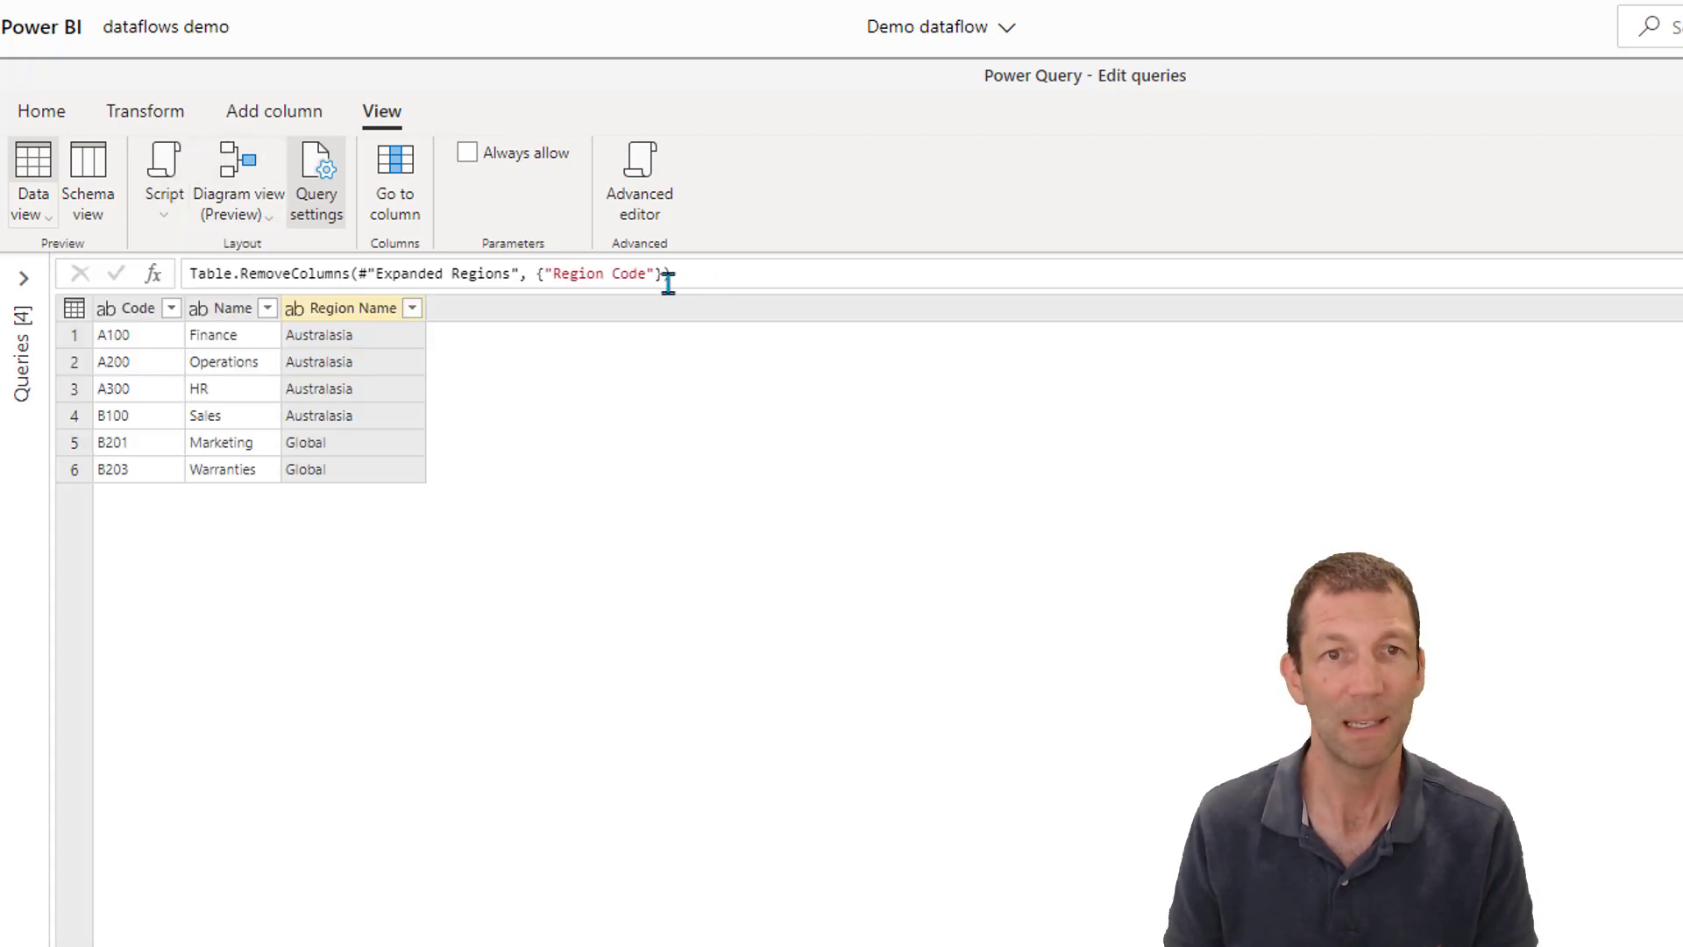
Display FinalTable's full query script, and return the script display to the step script.
left_click(165, 214)
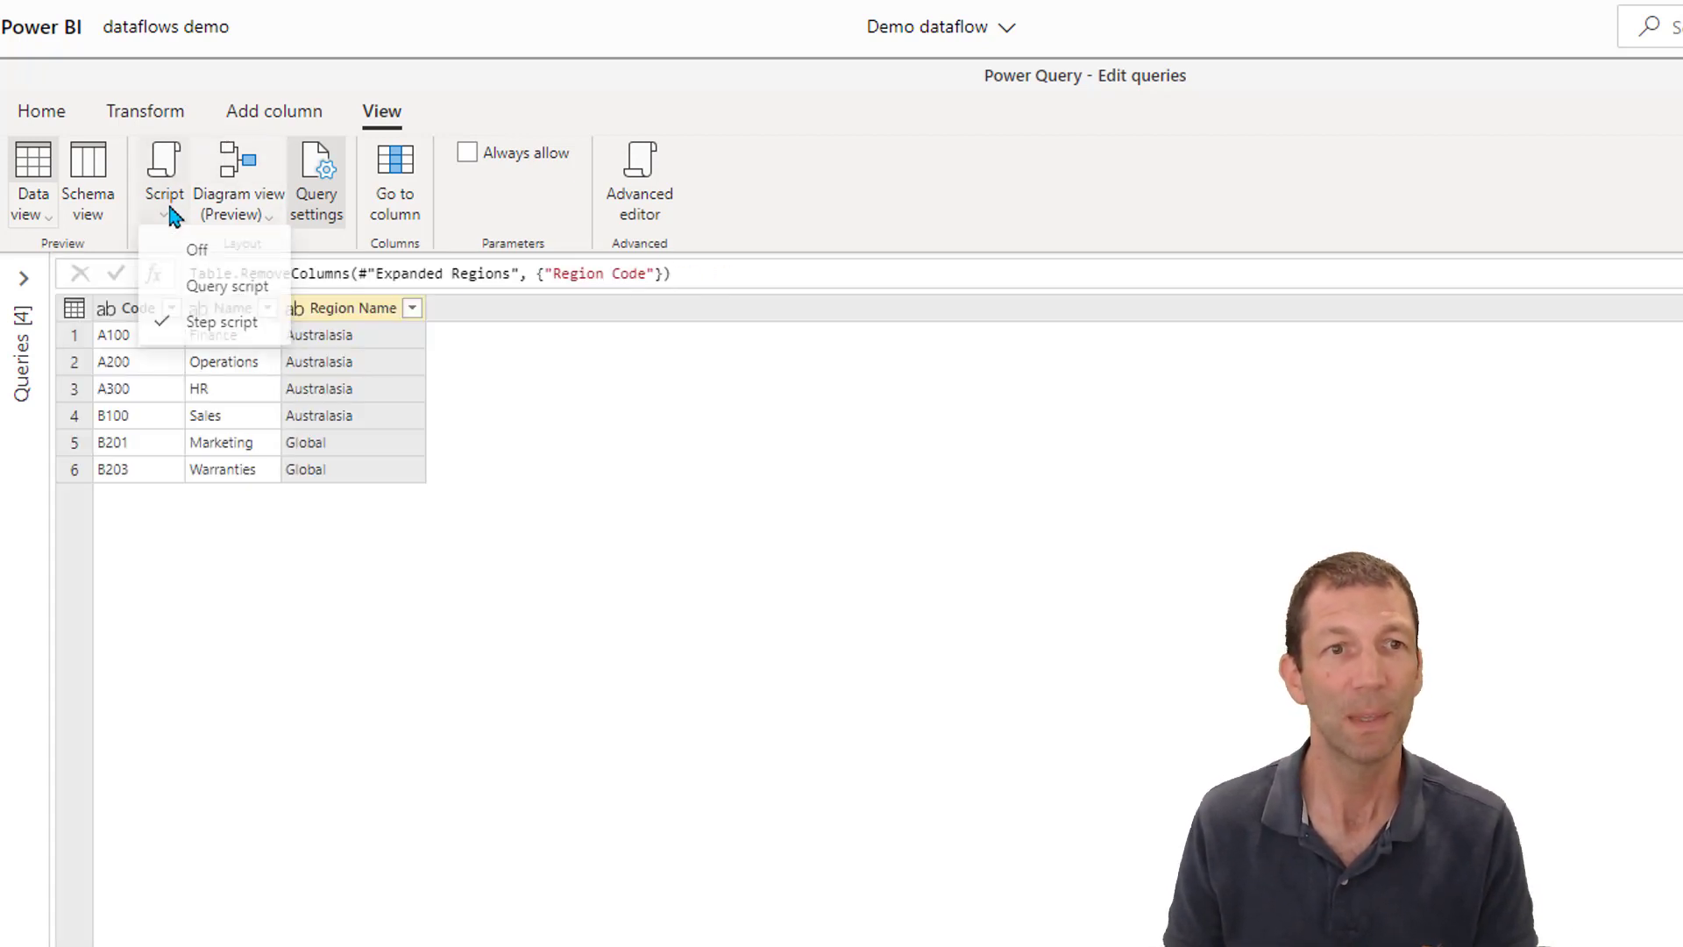
left_click(207, 291)
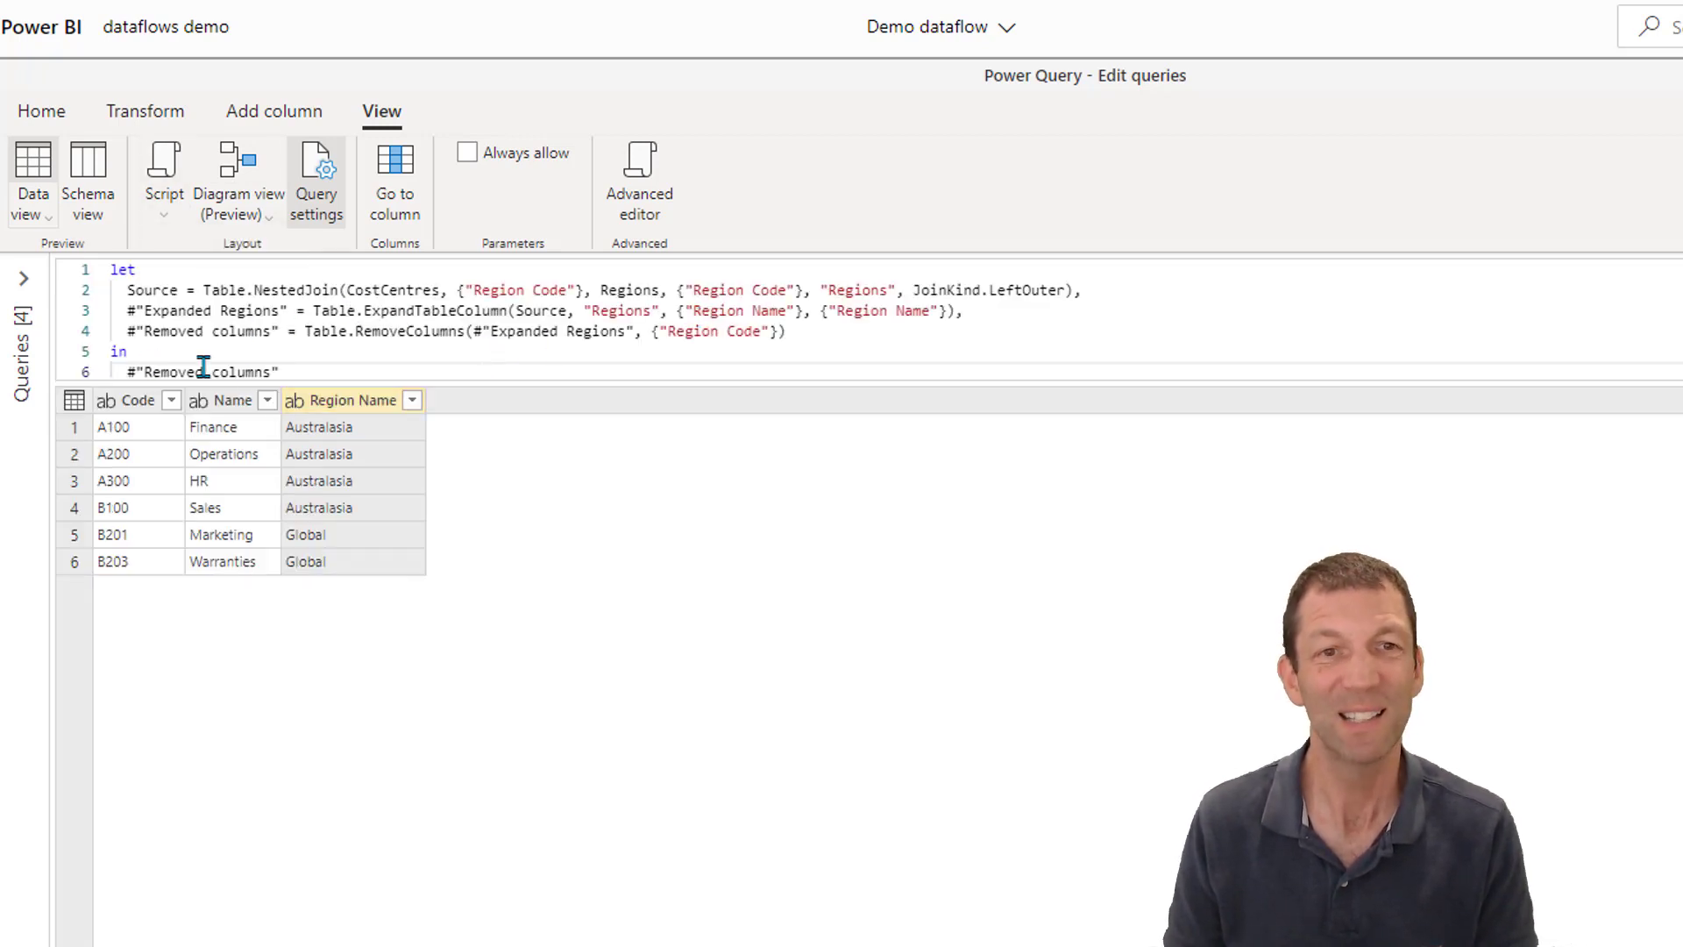
left_click(165, 214)
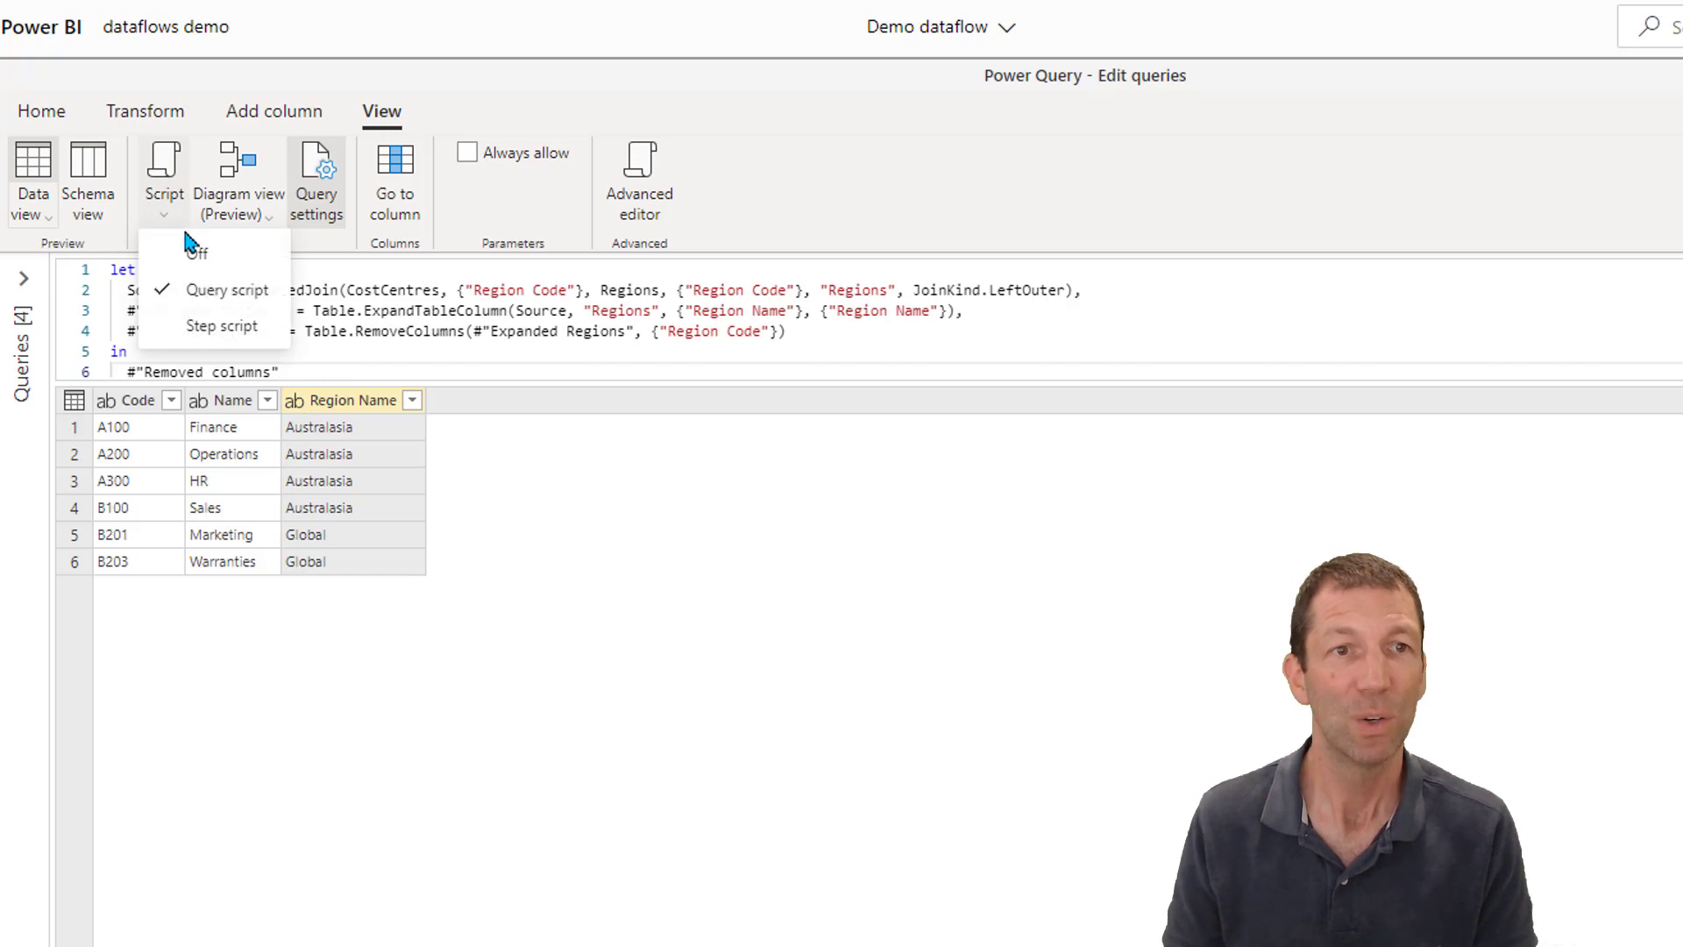
left_click(244, 331)
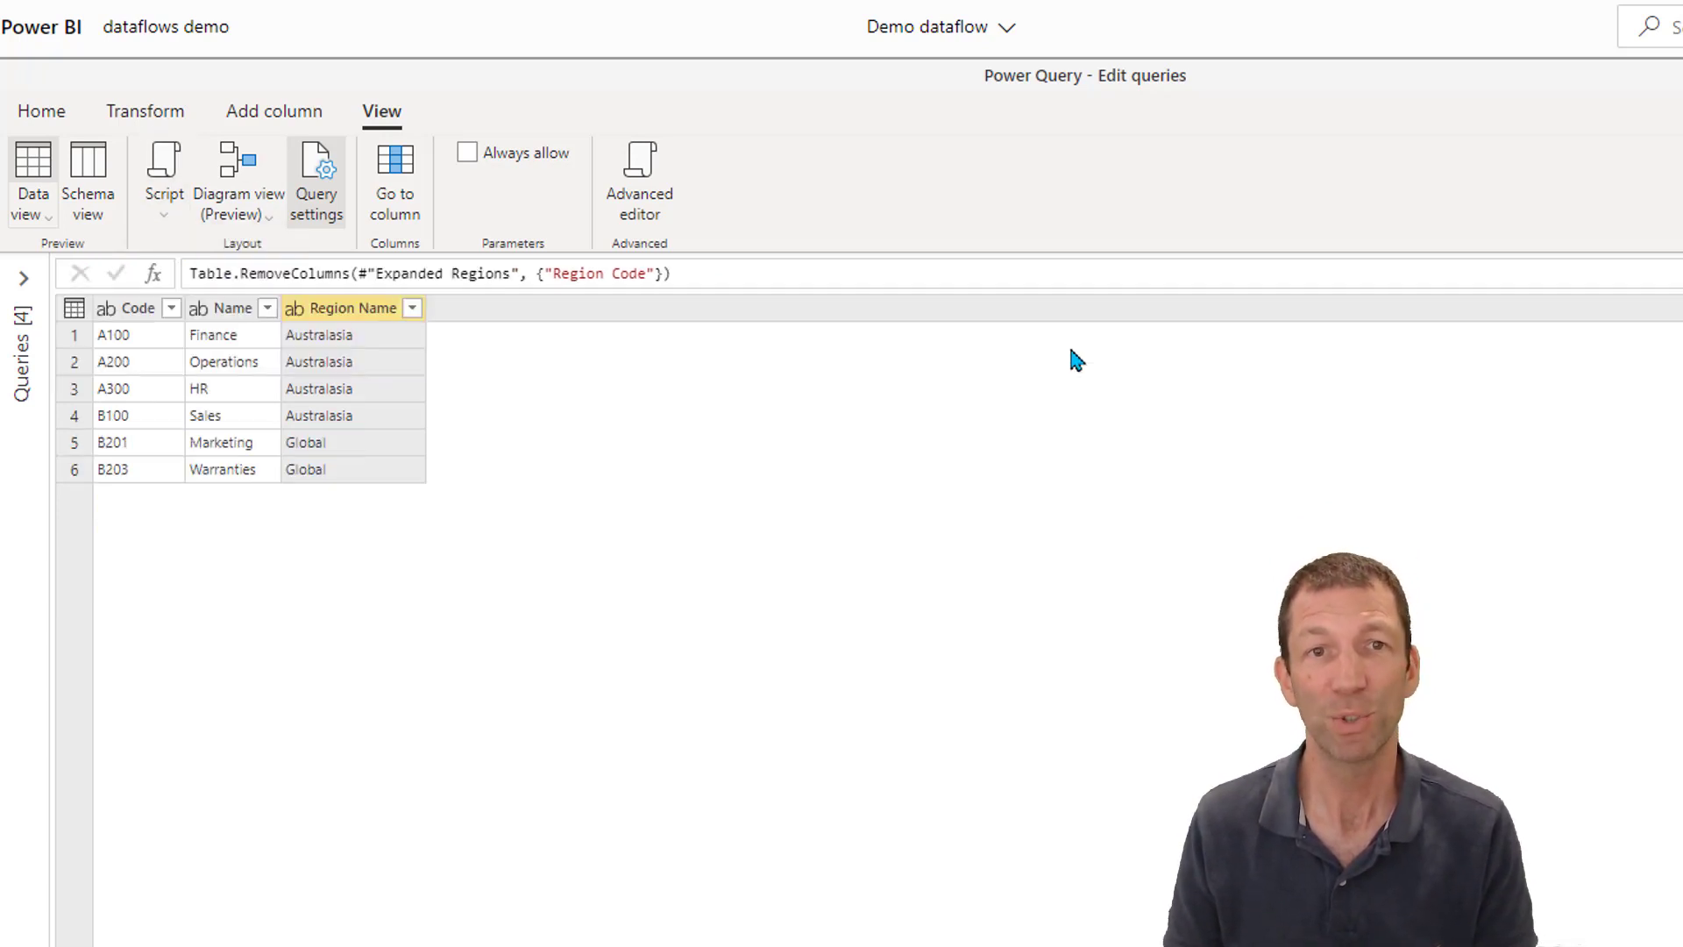